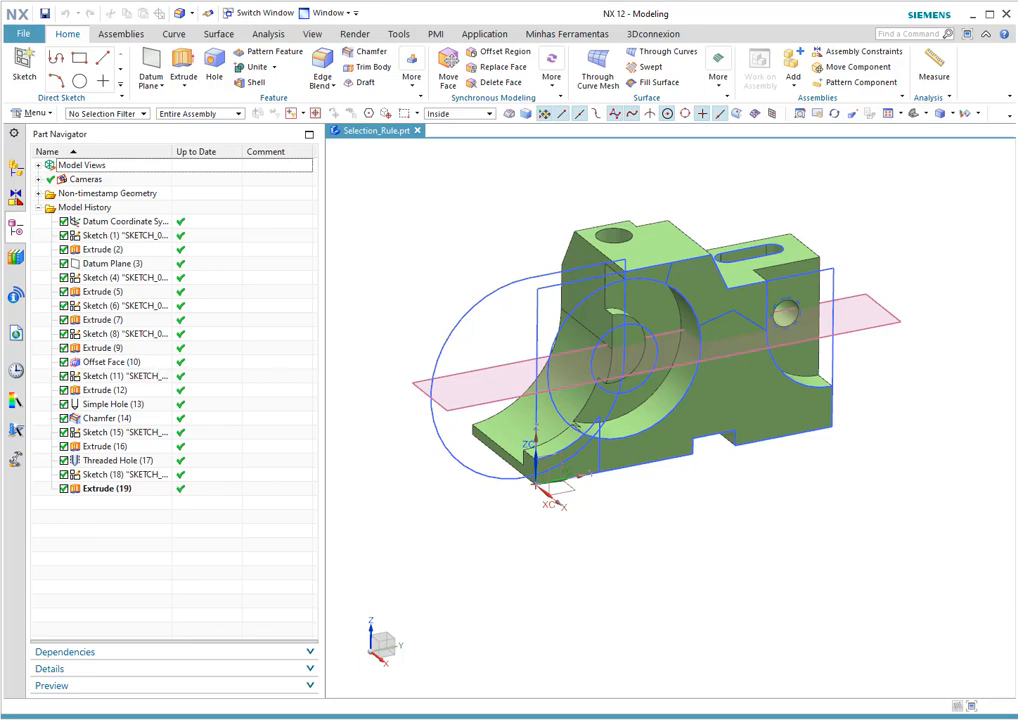
Switch the part to the Manufacturing application with the cam_general configuration and mill_planar setup, and display its feature history
left_click(23, 33)
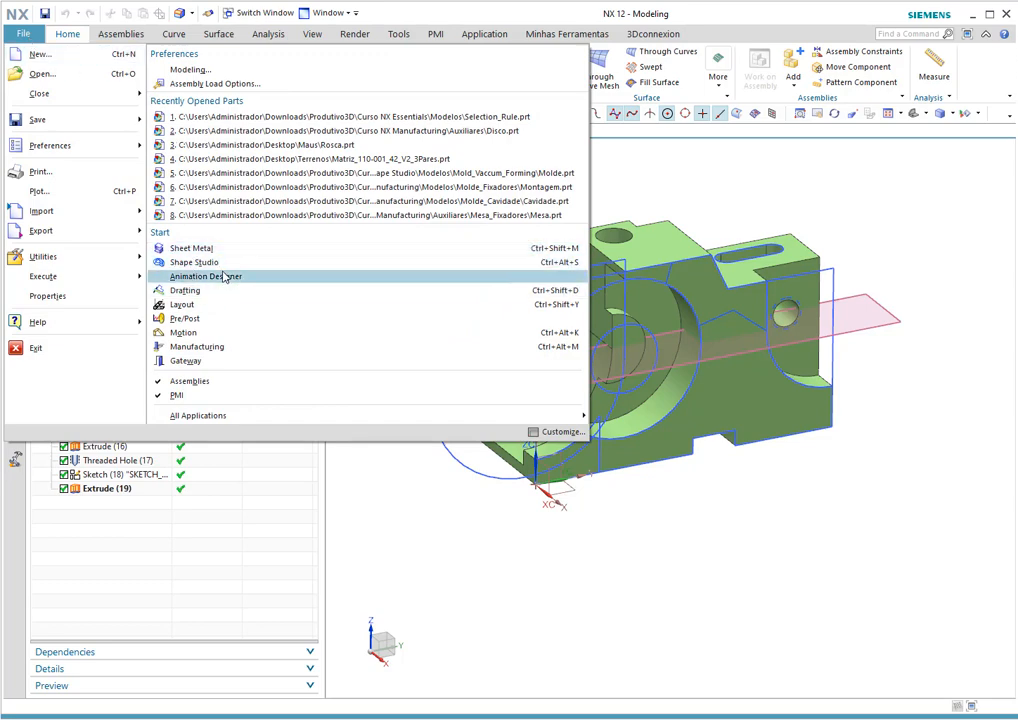
left_click(211, 346)
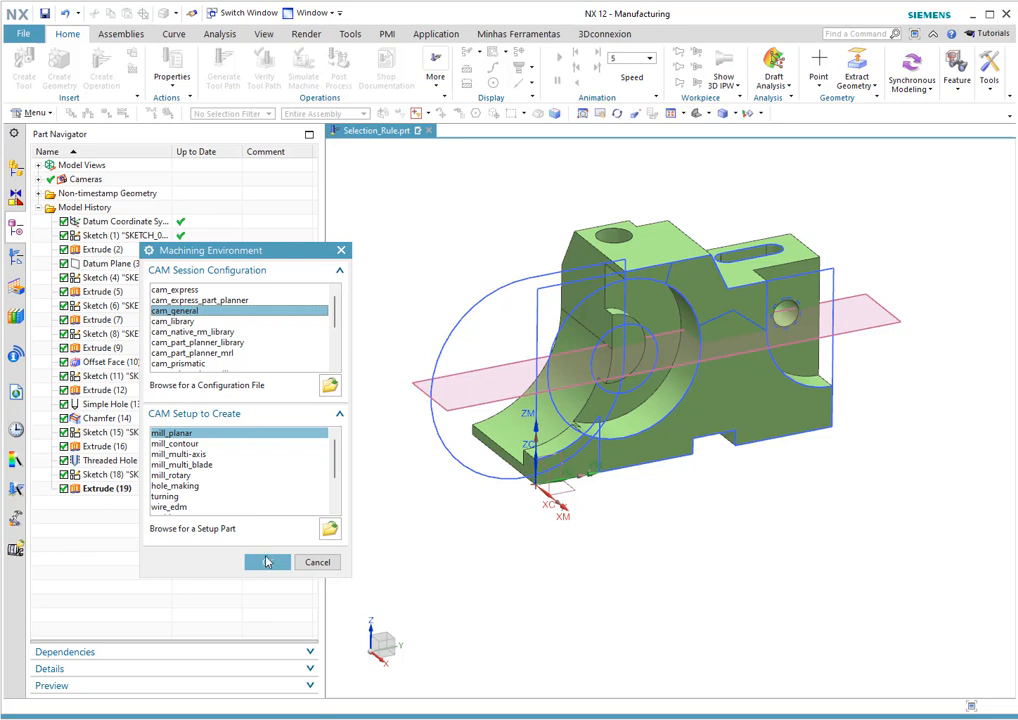
left_click(267, 562)
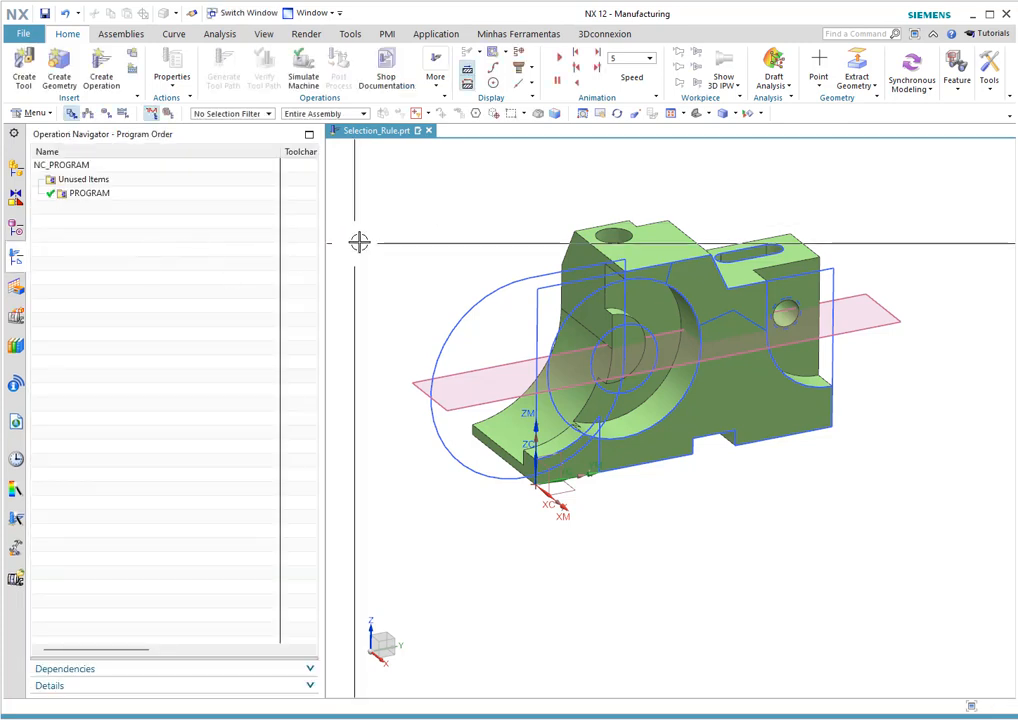
left_click(16, 231)
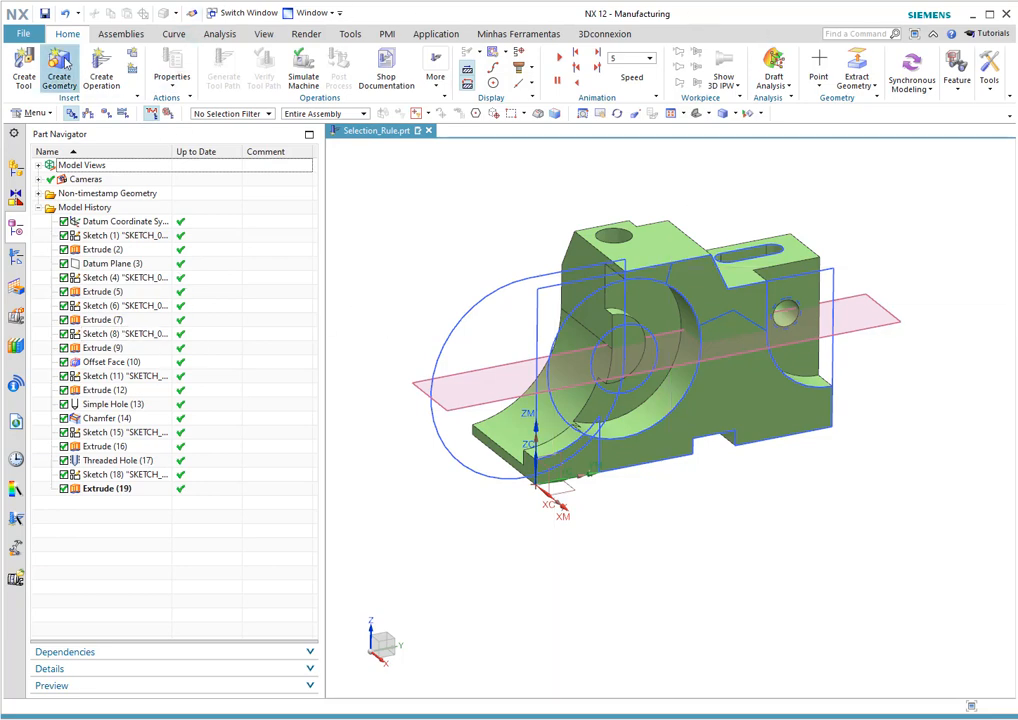
Return the part to the Modeling application
left_click(33, 38)
left_click(180, 440)
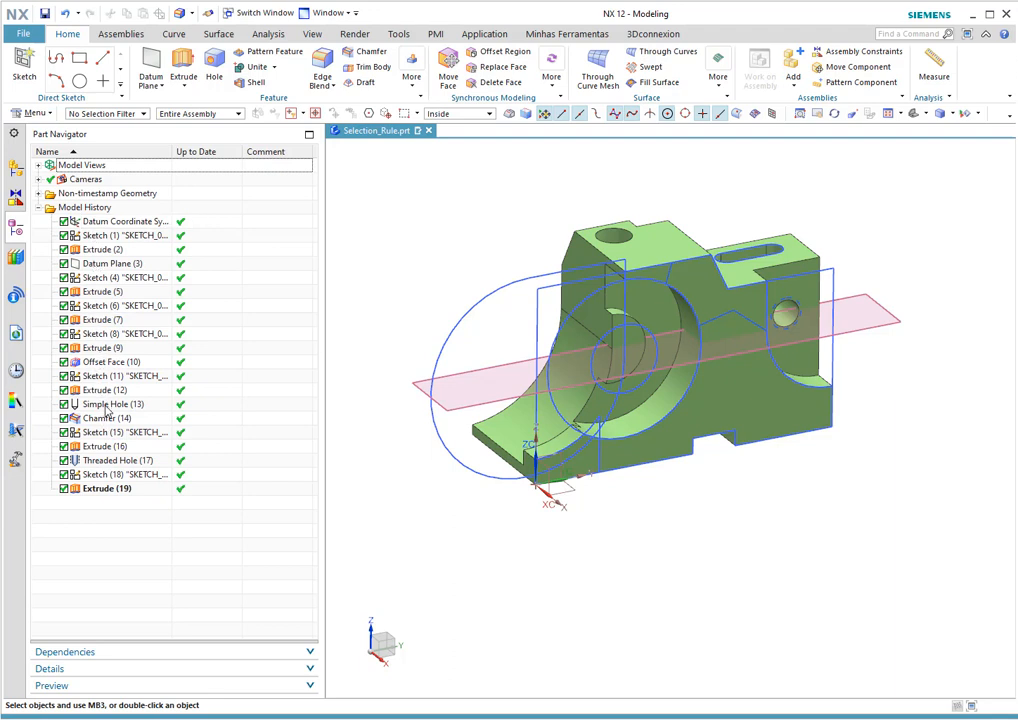
left_click(213, 334)
Examine Extrude (19) and its parent Sketch (18), which form the slot on the part's upper face, then clear the selection
left_click(93, 490)
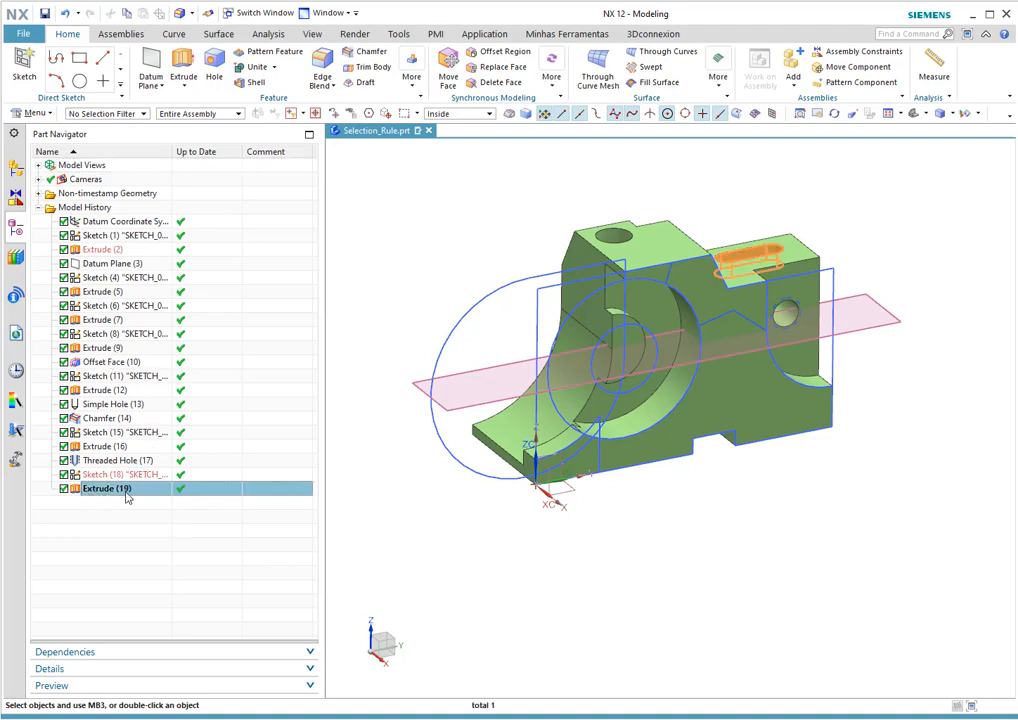
left_click(117, 476)
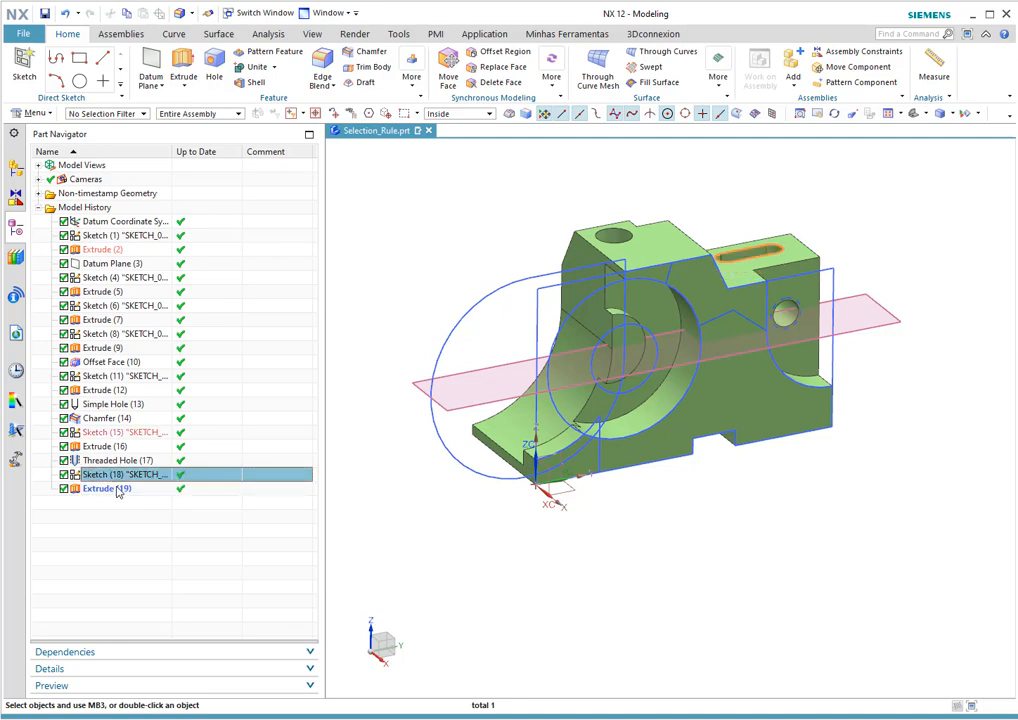
left_click(108, 489)
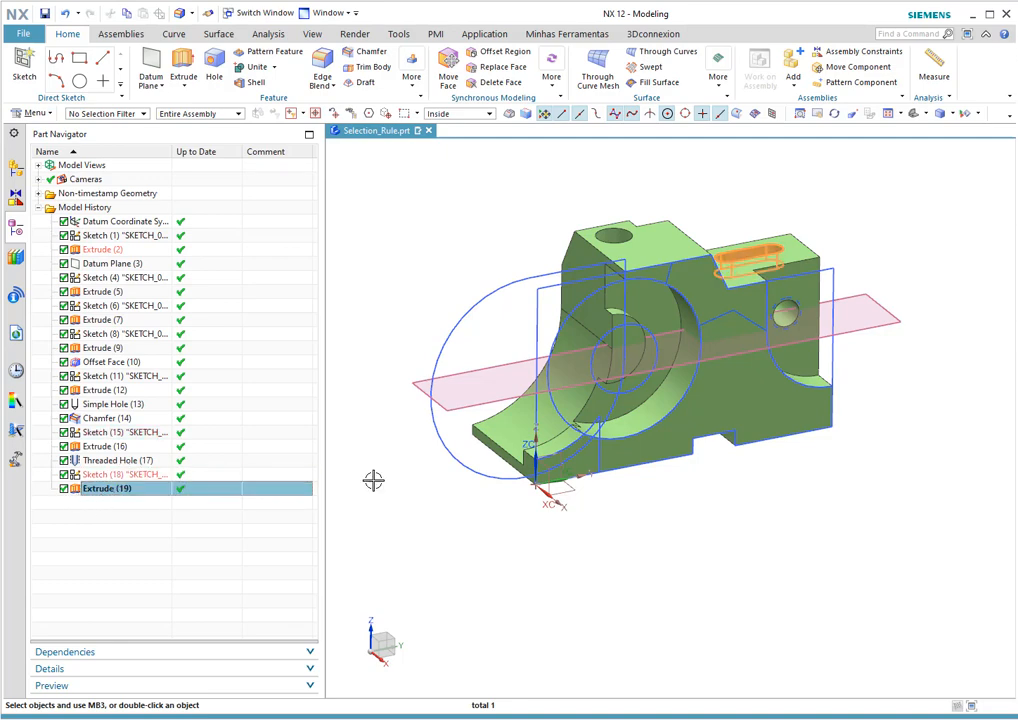
middle_click_drag(765, 265, 785, 284)
left_click(131, 527)
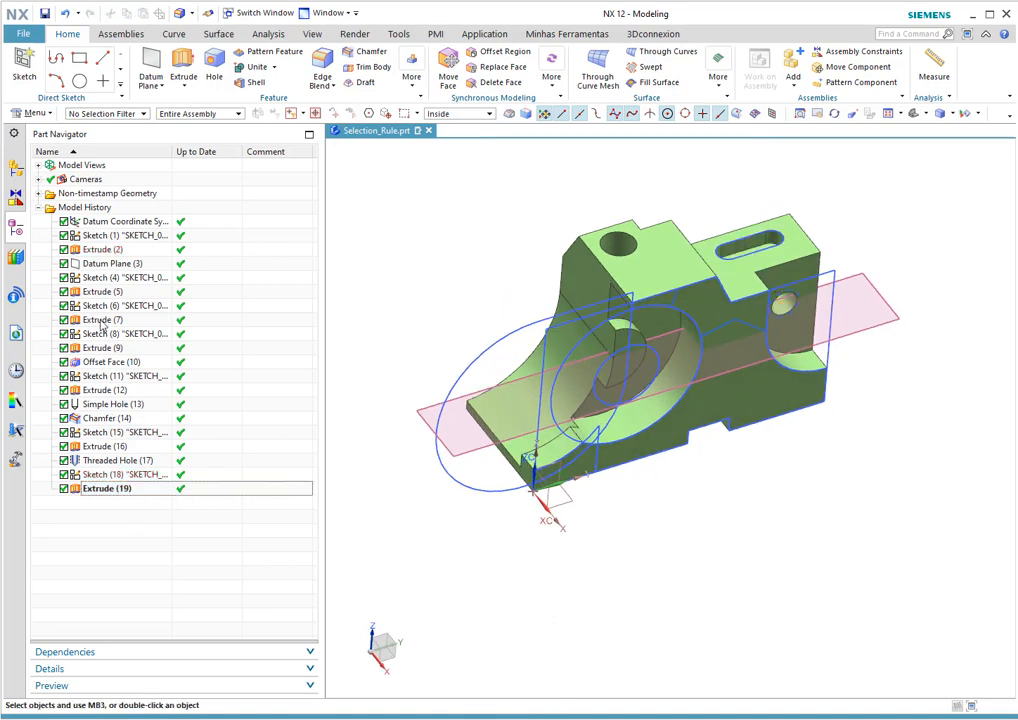
Review the model history feature by feature from the datum coordinate system to Chamfer (14), examining each one's geometry on the part
left_click(100, 221)
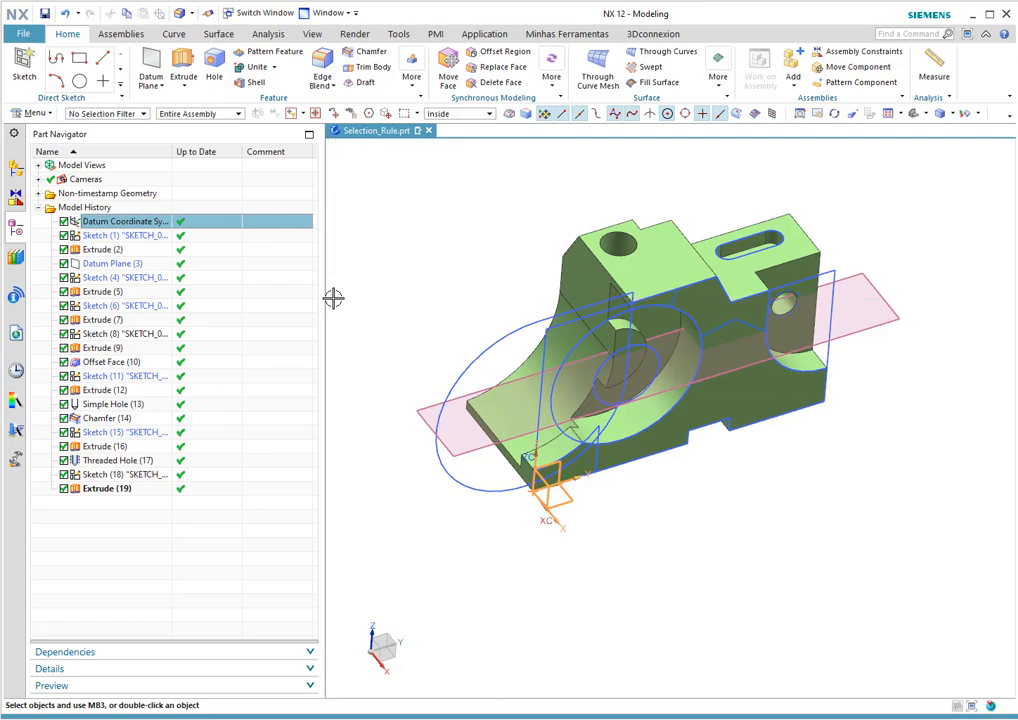
key("Down")
key("Down")
key("Down")
key("Down")
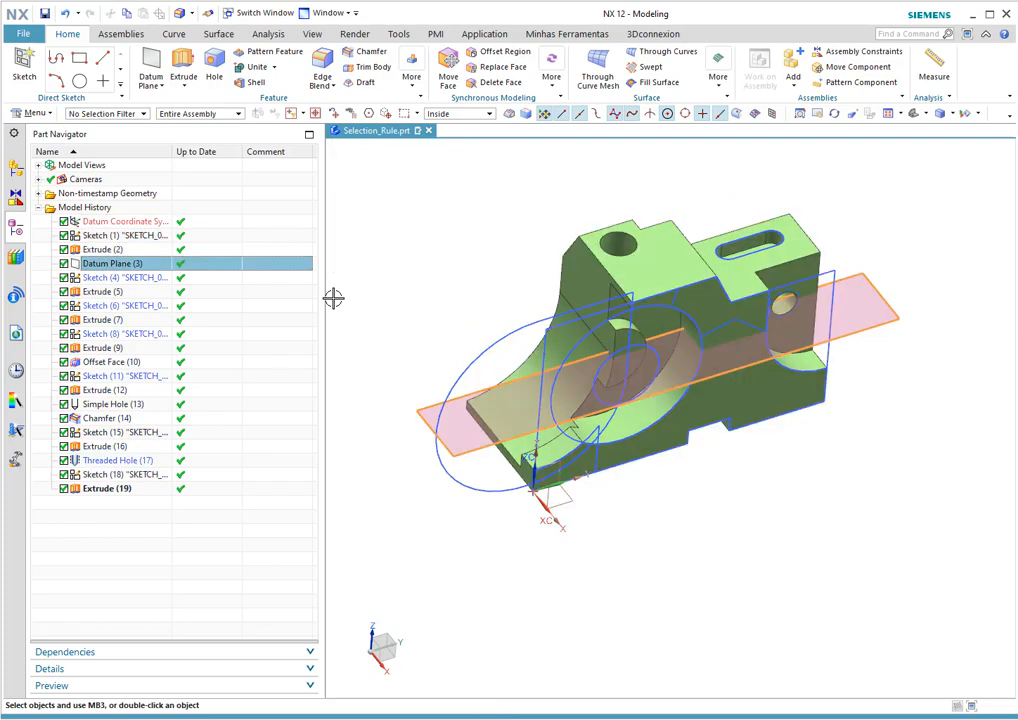
key("Down")
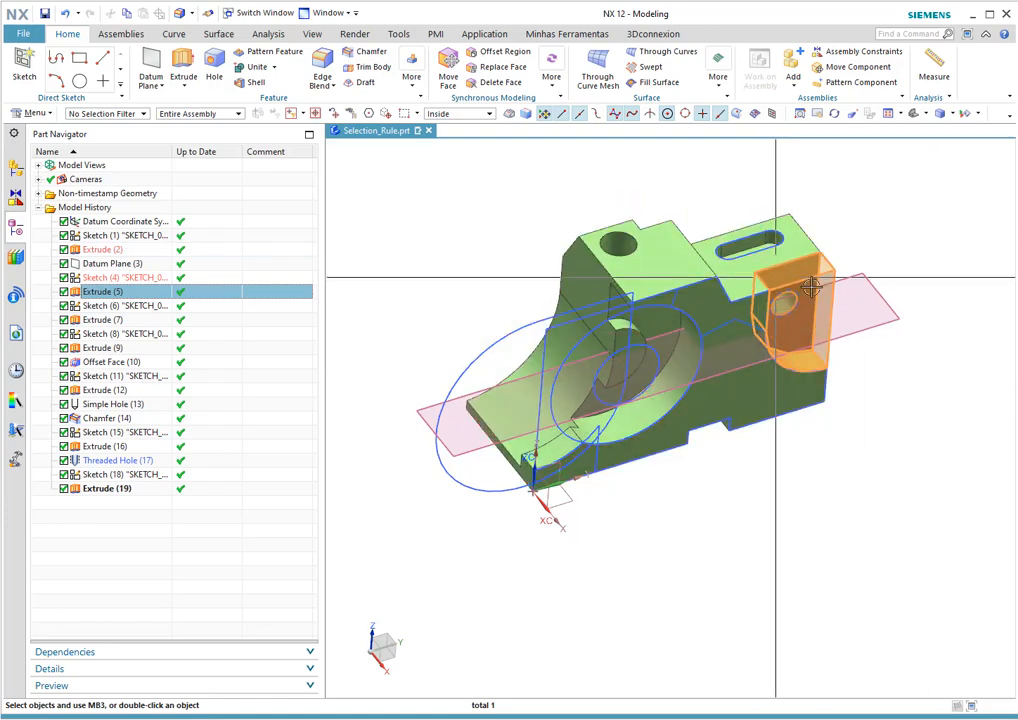
left_click(125, 305)
key("Down")
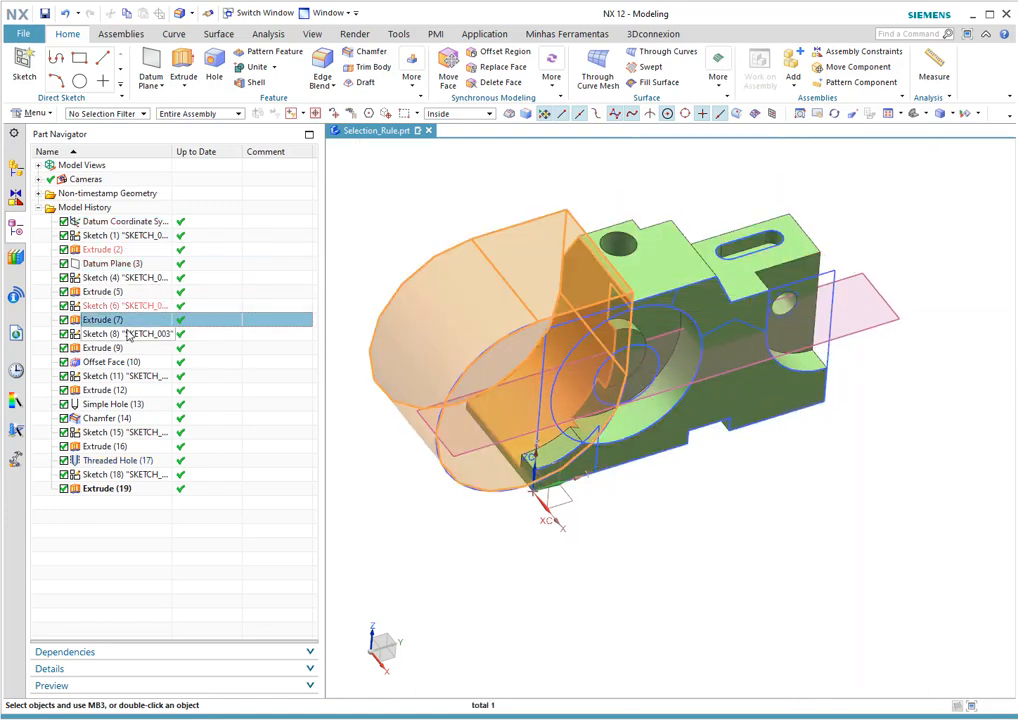
key("Down")
key("Down")
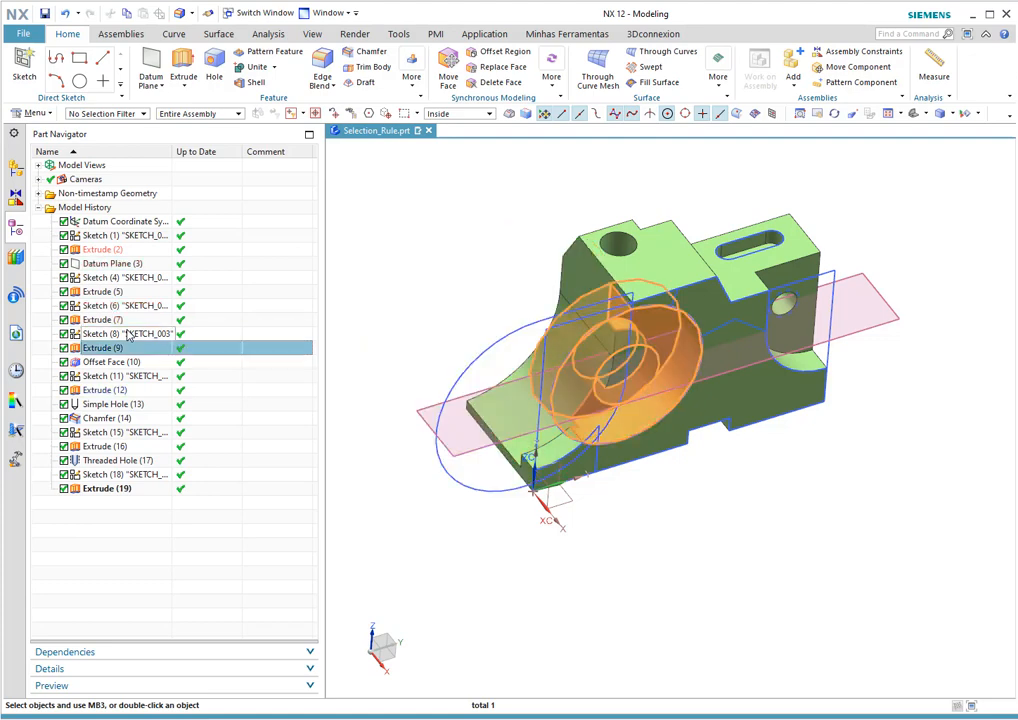
key("Down")
key("Down")
key("Down")
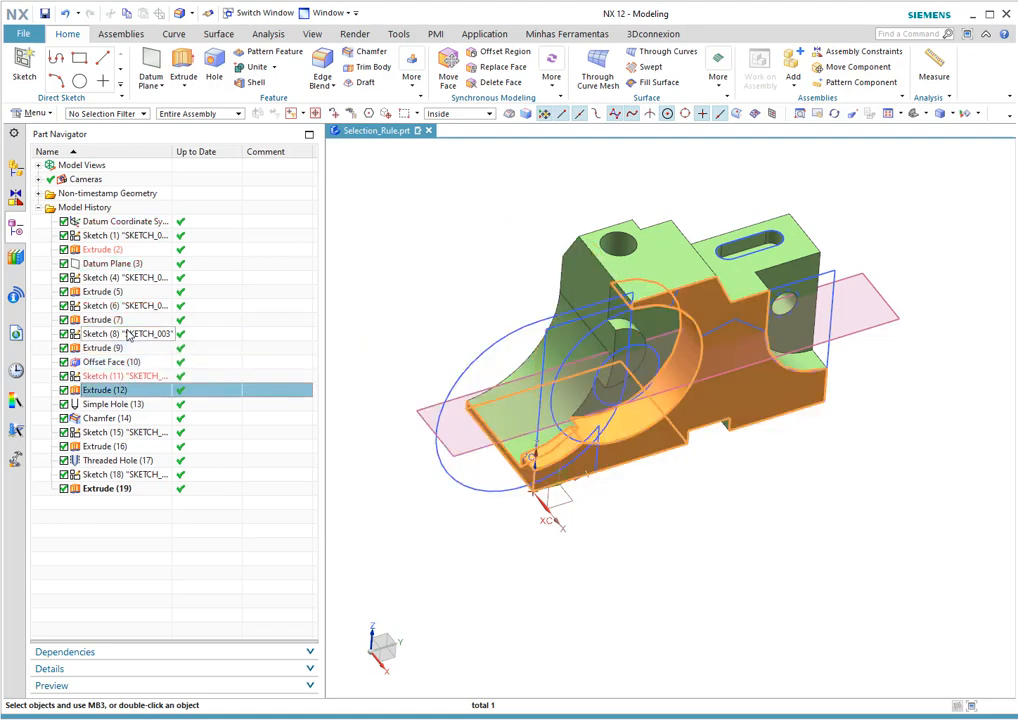
key("Down")
key("Down")
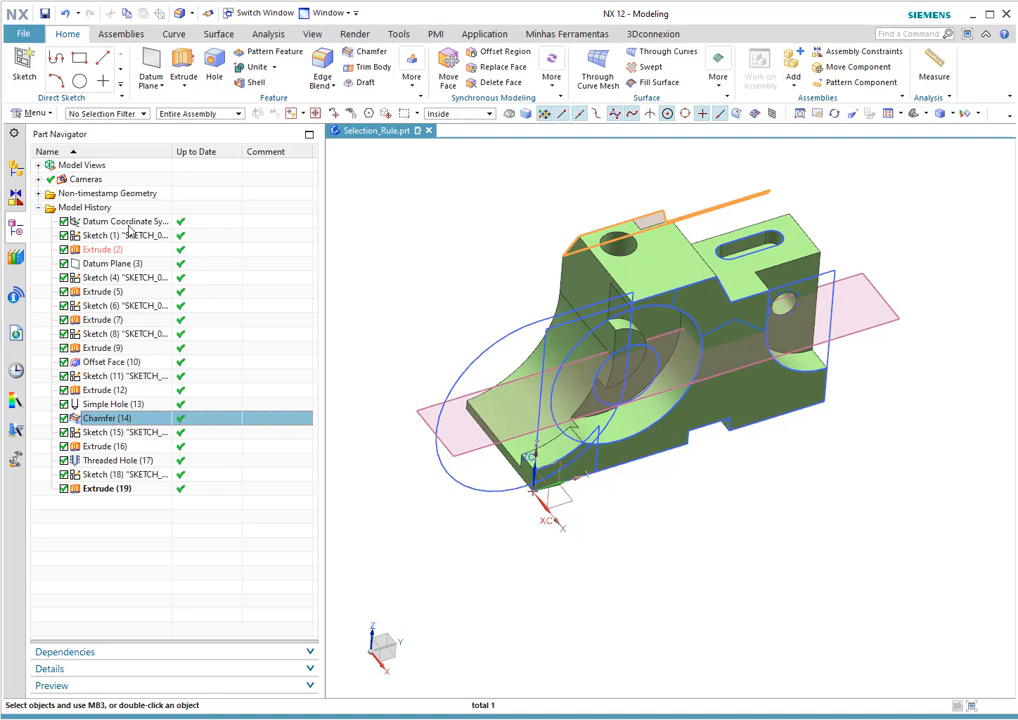
left_click(109, 550)
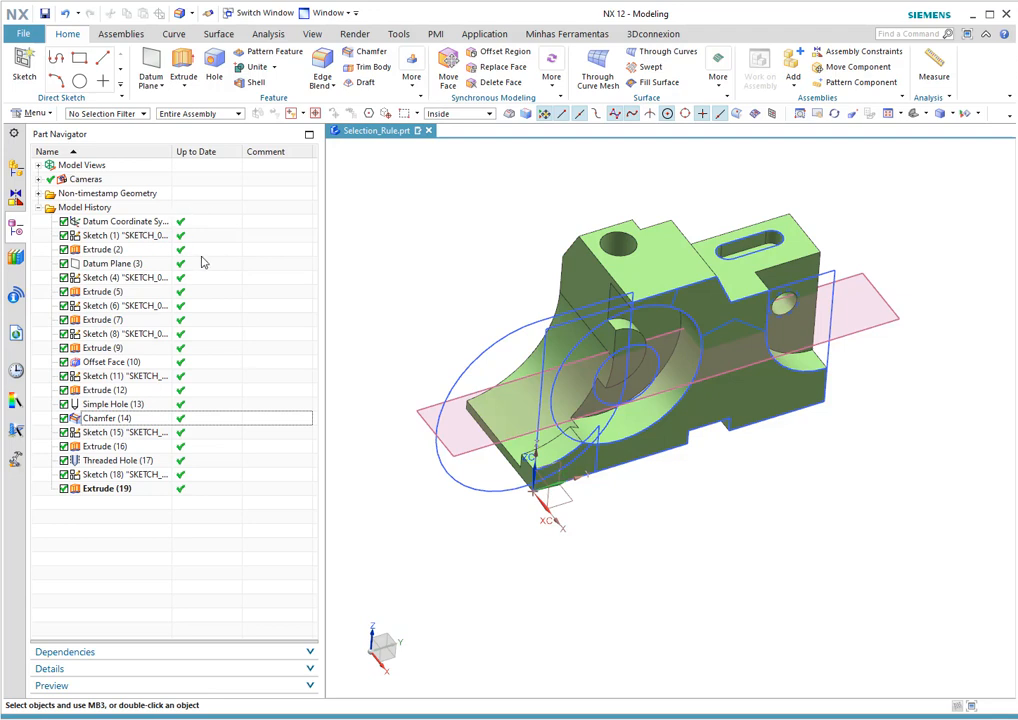
Widen the Part Navigator's Name column to fit the full feature names and look over the commands available for Extrude (2)
left_click_drag(172, 151, 203, 153)
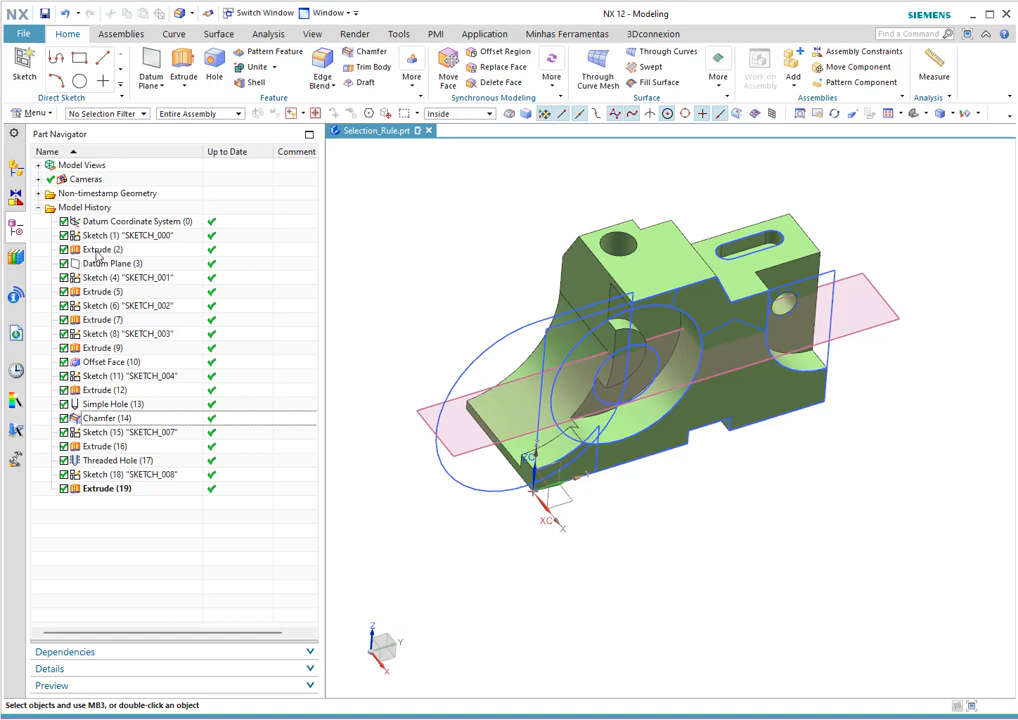
right_click(98, 250)
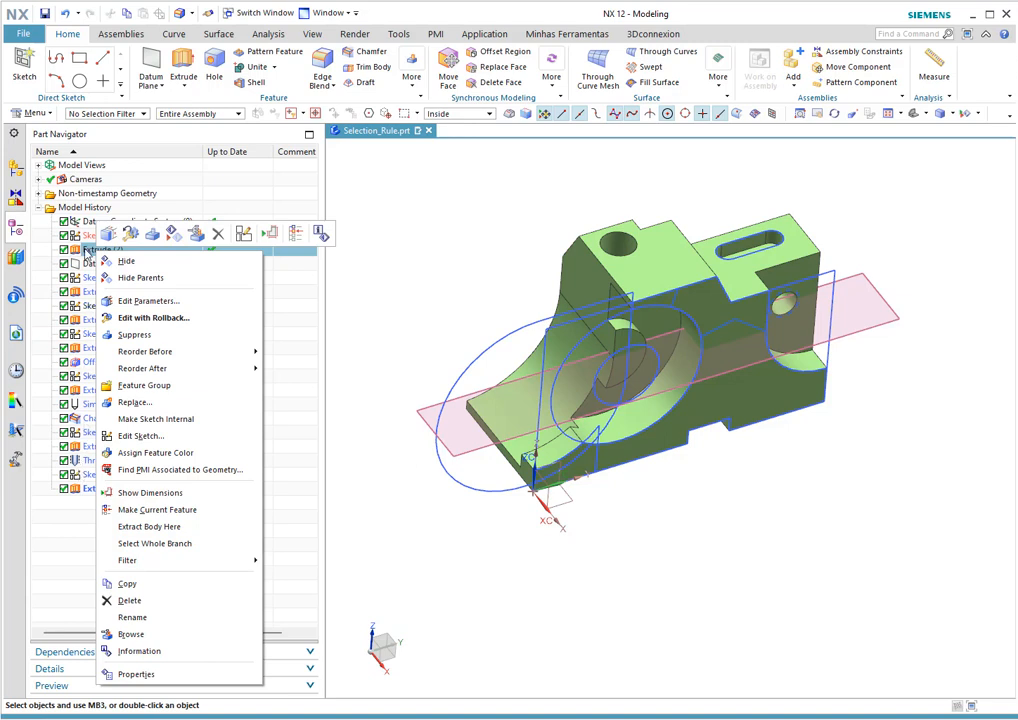
left_click(75, 538)
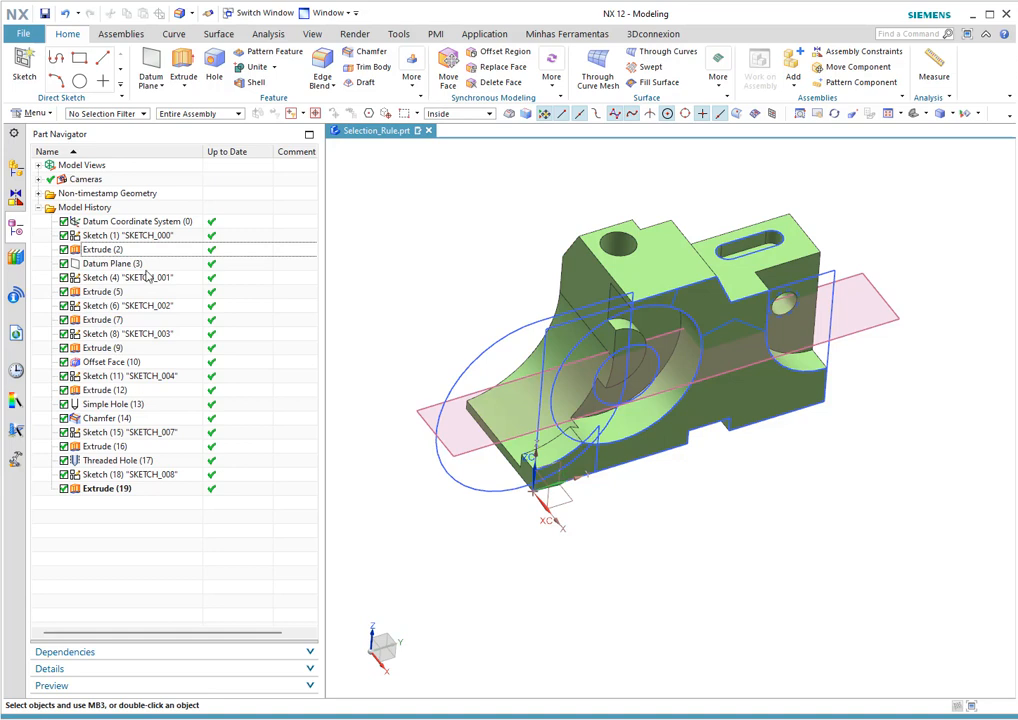
Open the base block's Extrude (2) for editing with rollback
left_click(102, 250)
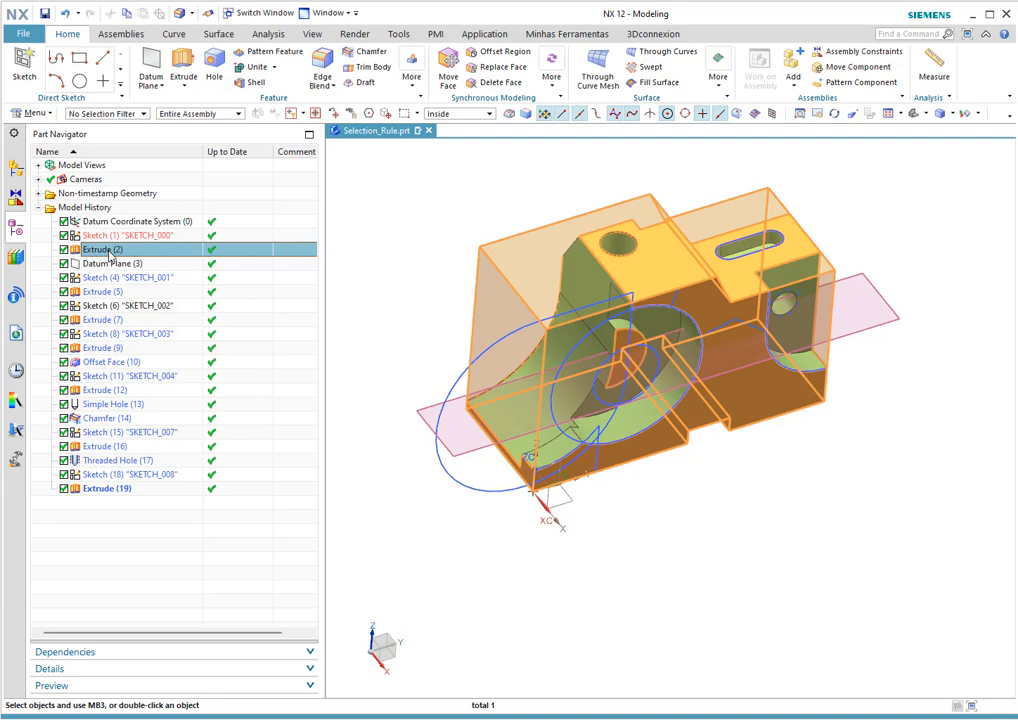
right_click(110, 254)
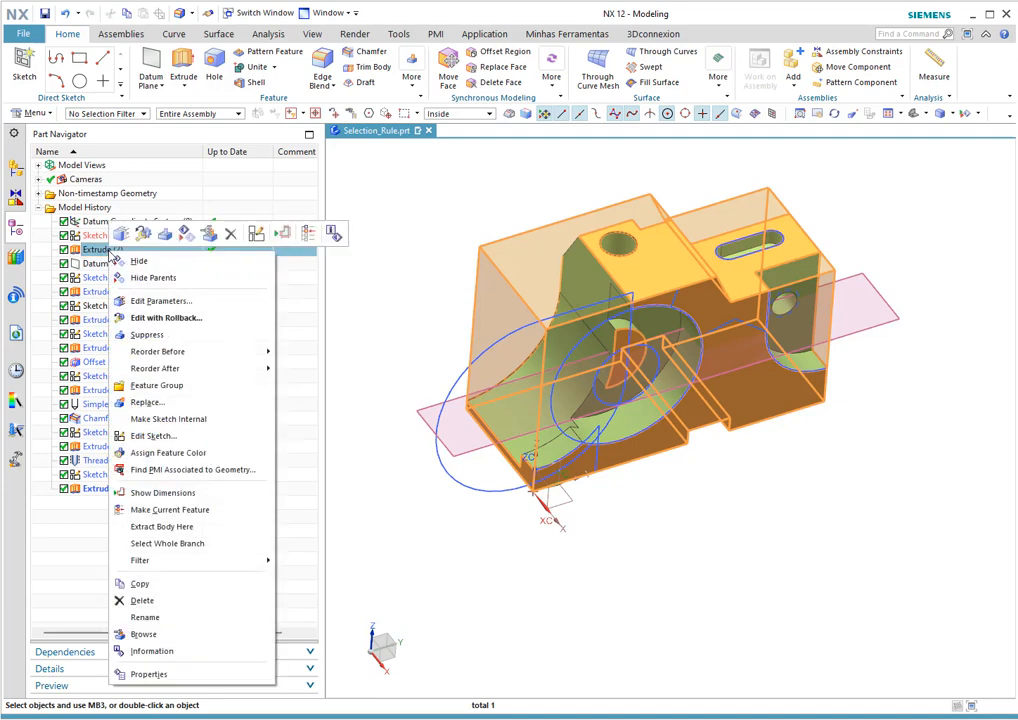
left_click(170, 318)
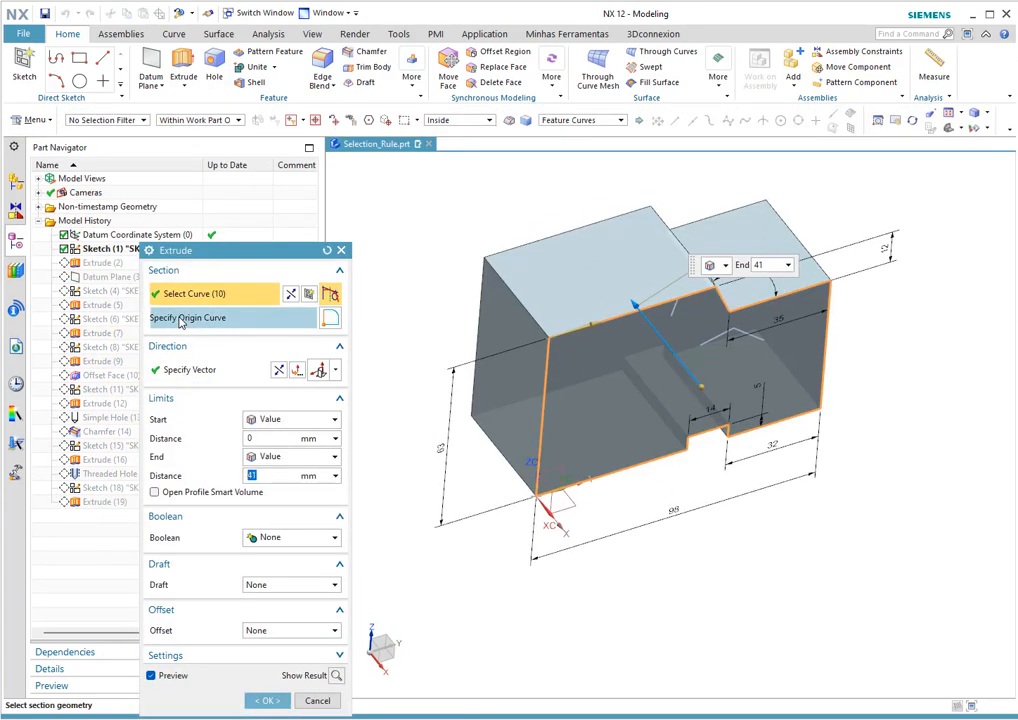
left_click_drag(272, 262, 256, 165)
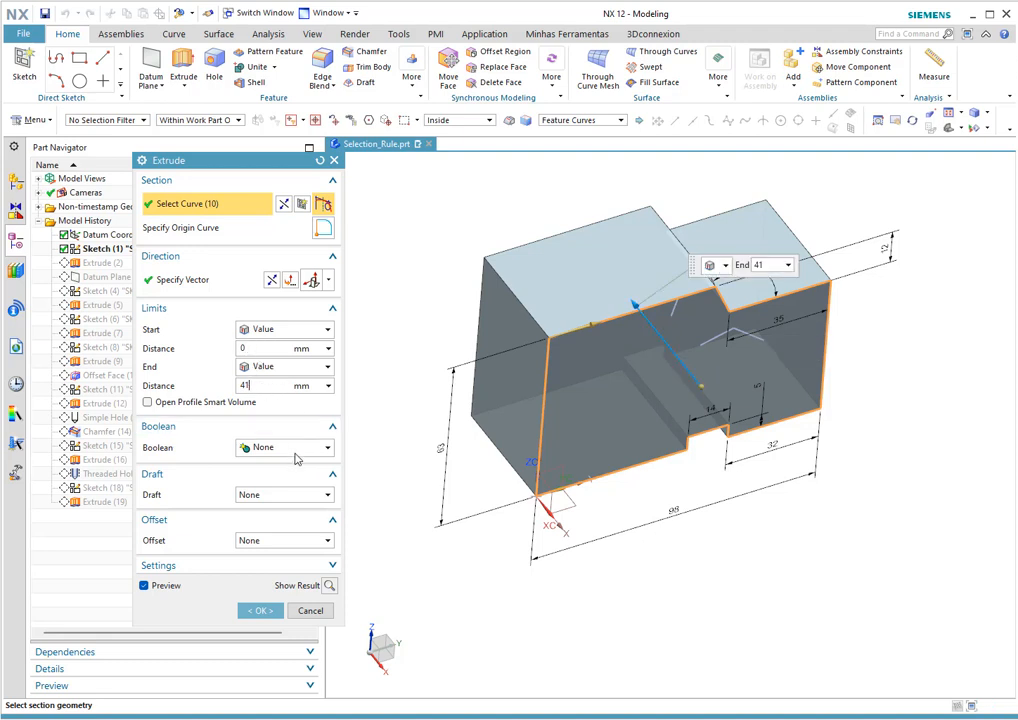
Look over the extrusion's draft options, and try a single-sided offset before resetting the offset to None
left_click(266, 498)
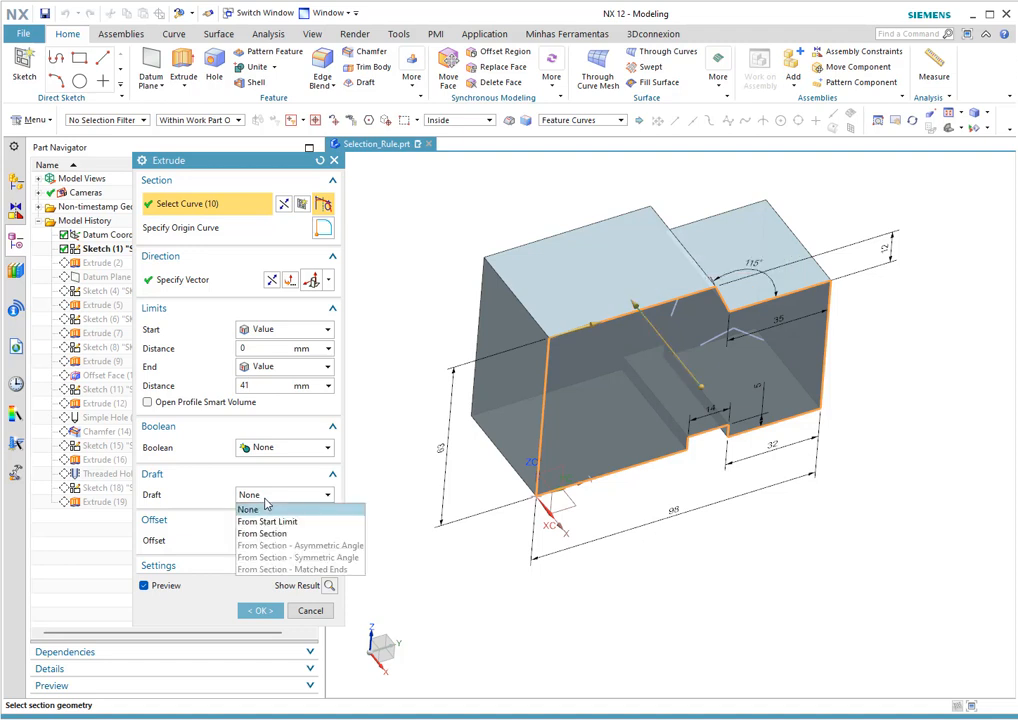
left_click(271, 496)
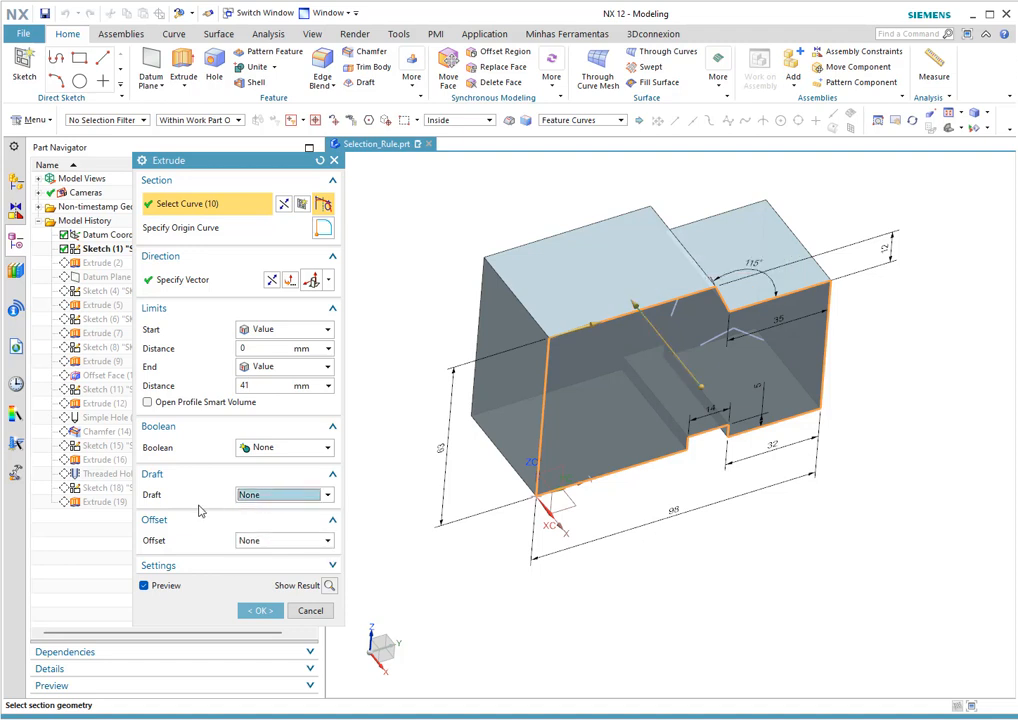
left_click(268, 546)
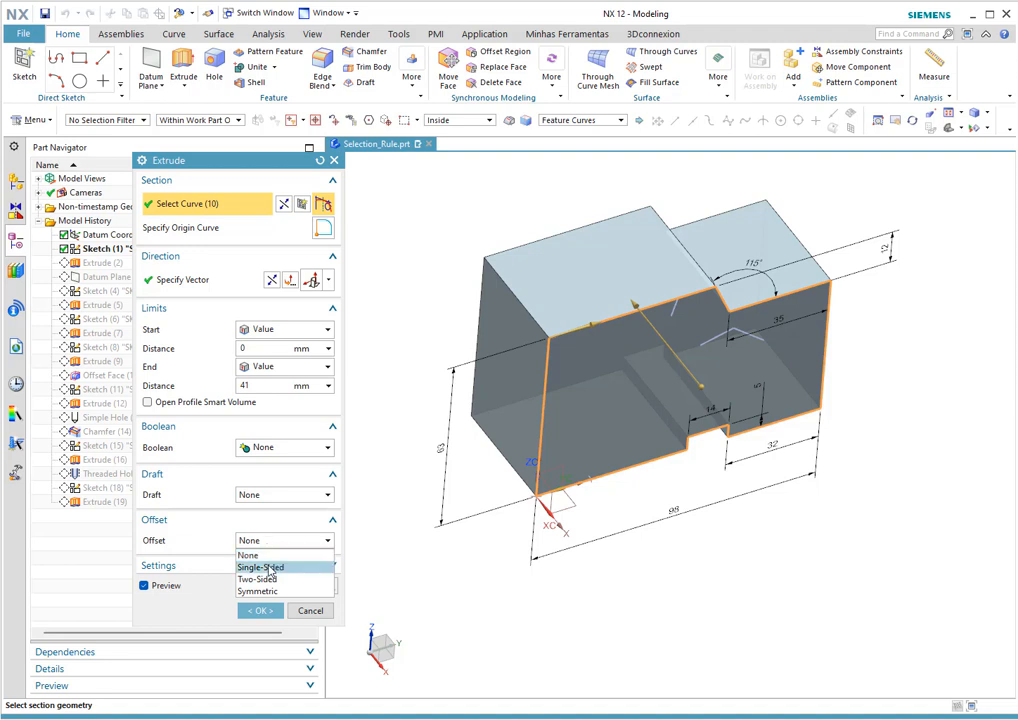
left_click(261, 567)
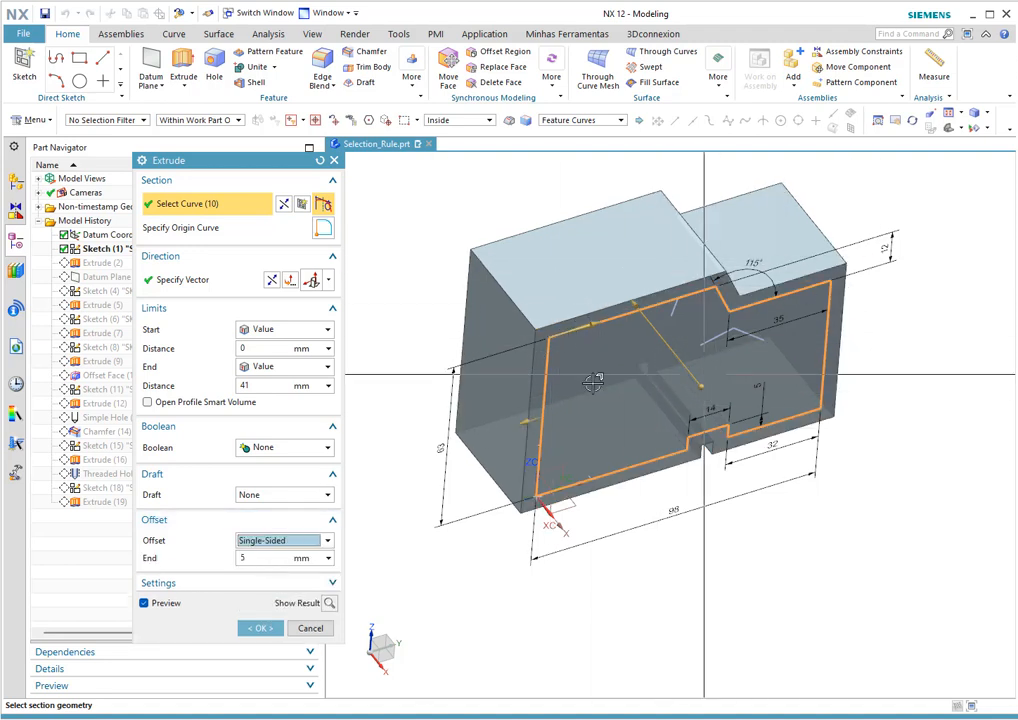
left_click(268, 546)
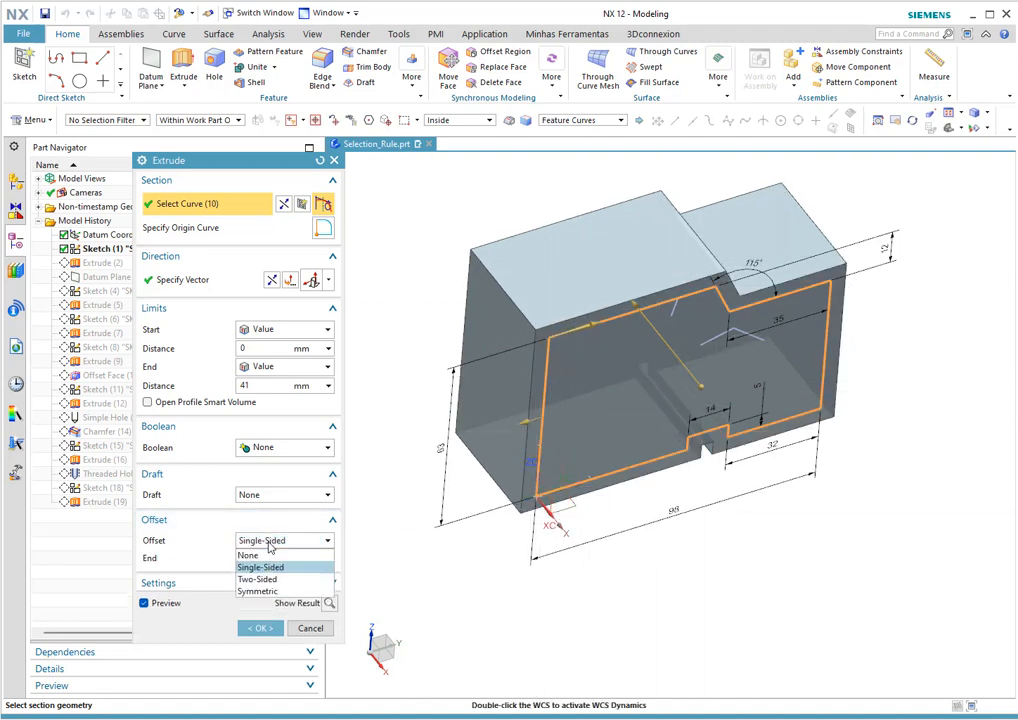
left_click(255, 553)
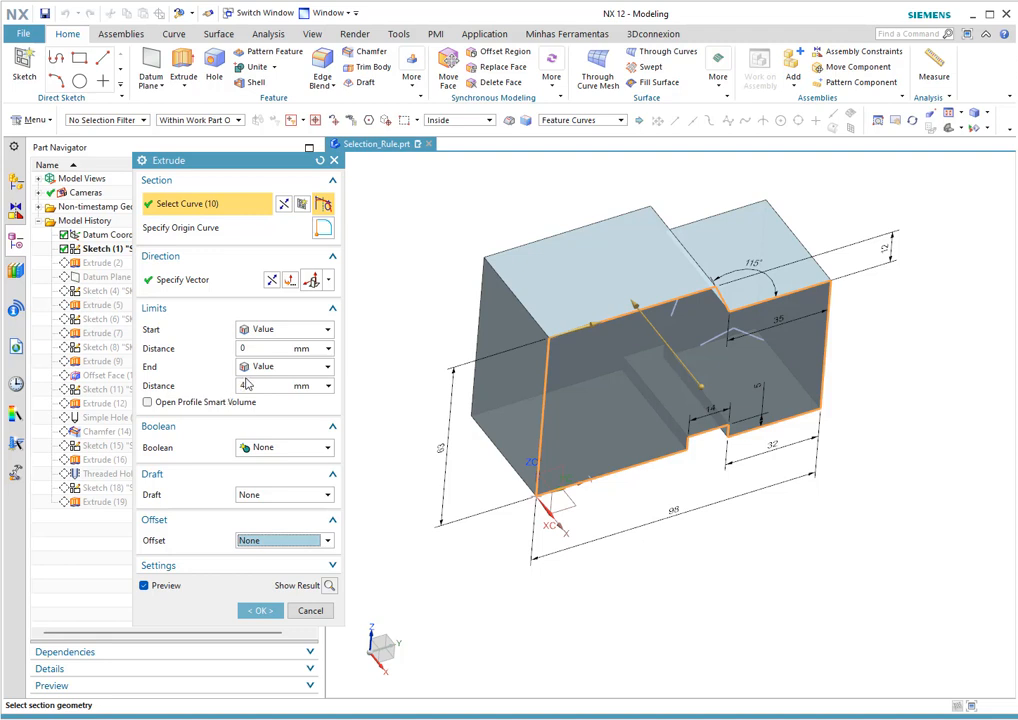
Apply a single-sided offset with an end value of 10 mm to the base extrusion and accept the edit
left_click(277, 540)
left_click(283, 568)
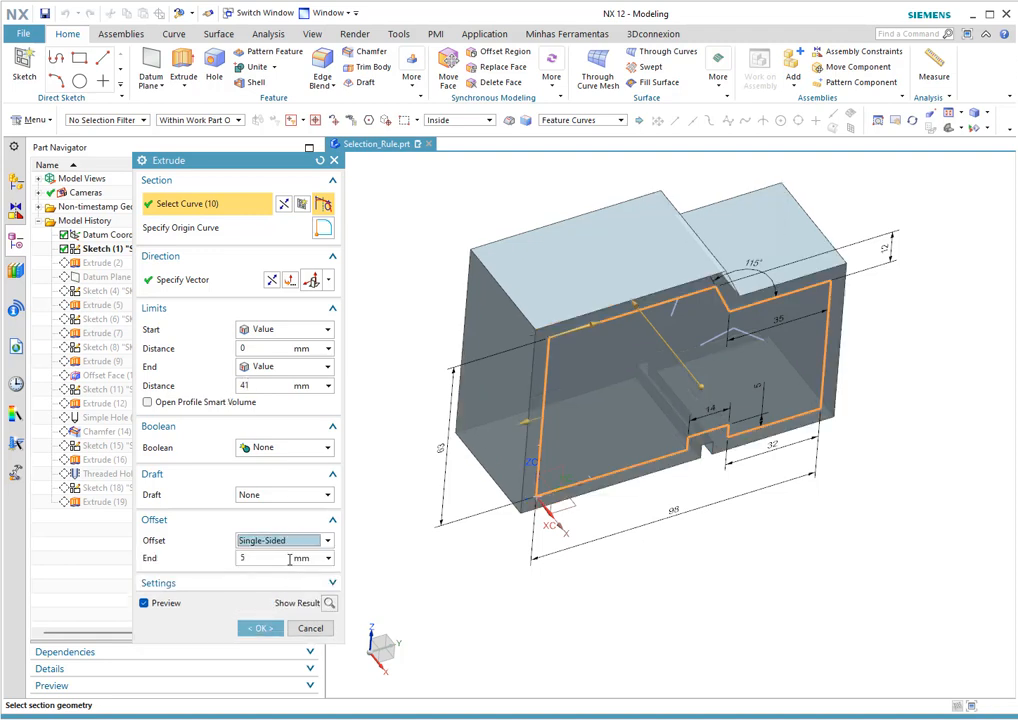
left_click(262, 560)
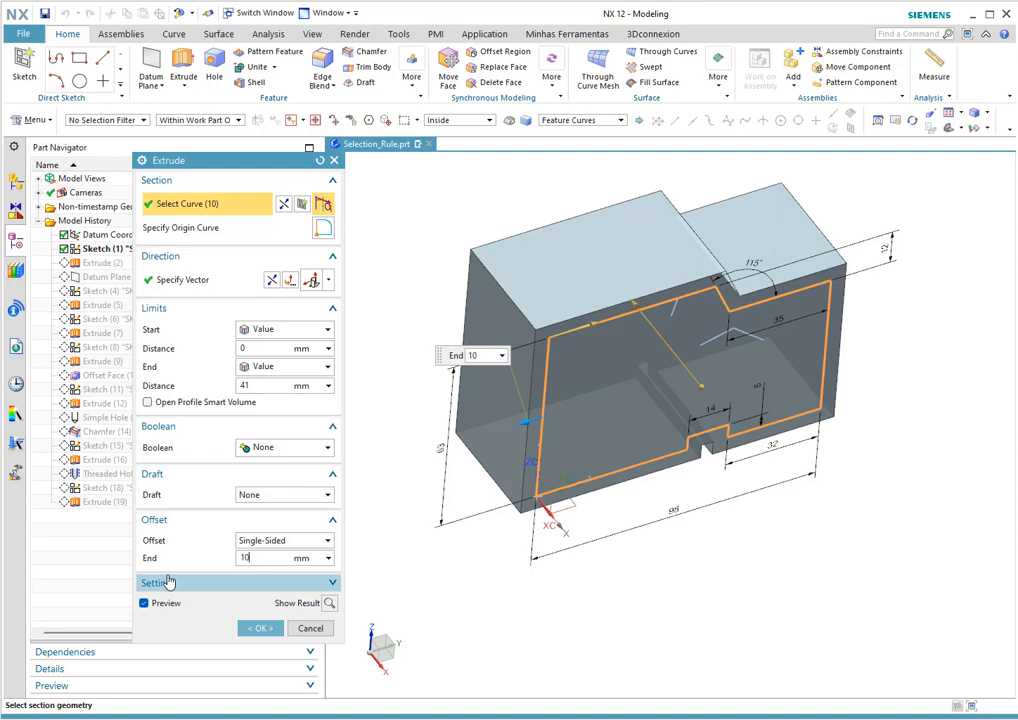
type("10")
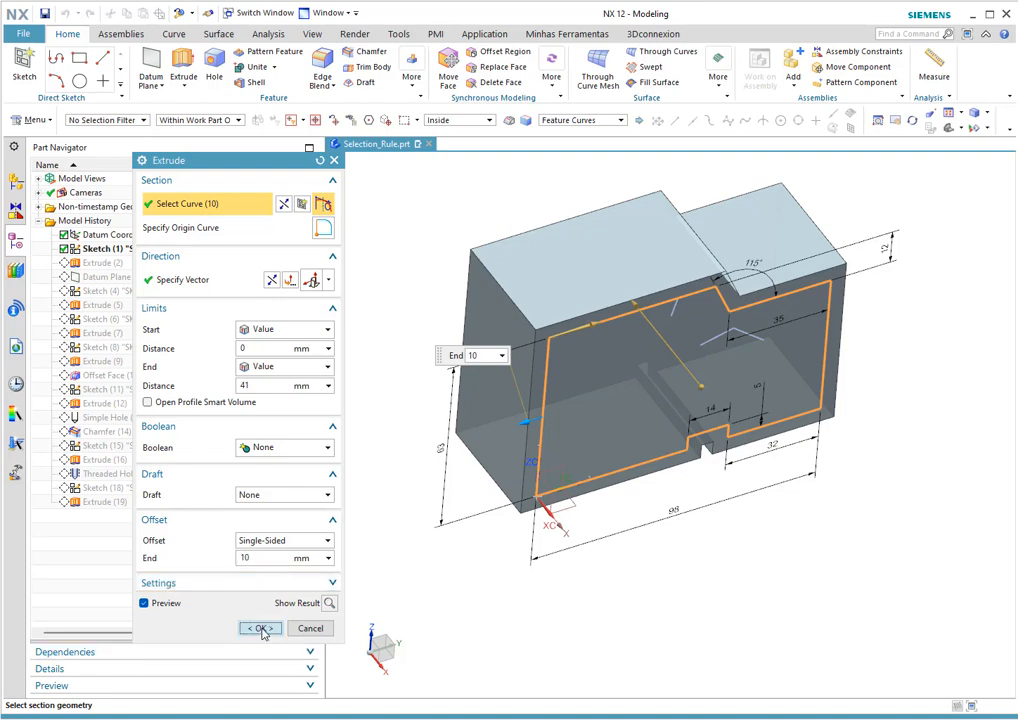
left_click(262, 628)
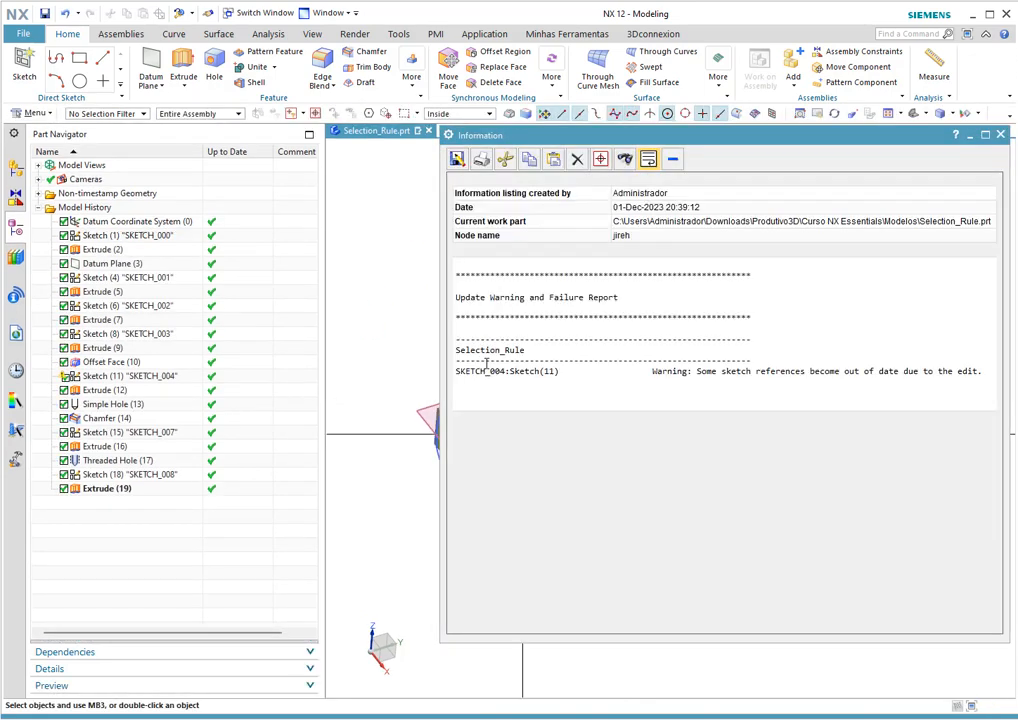
left_click_drag(881, 141, 791, 139)
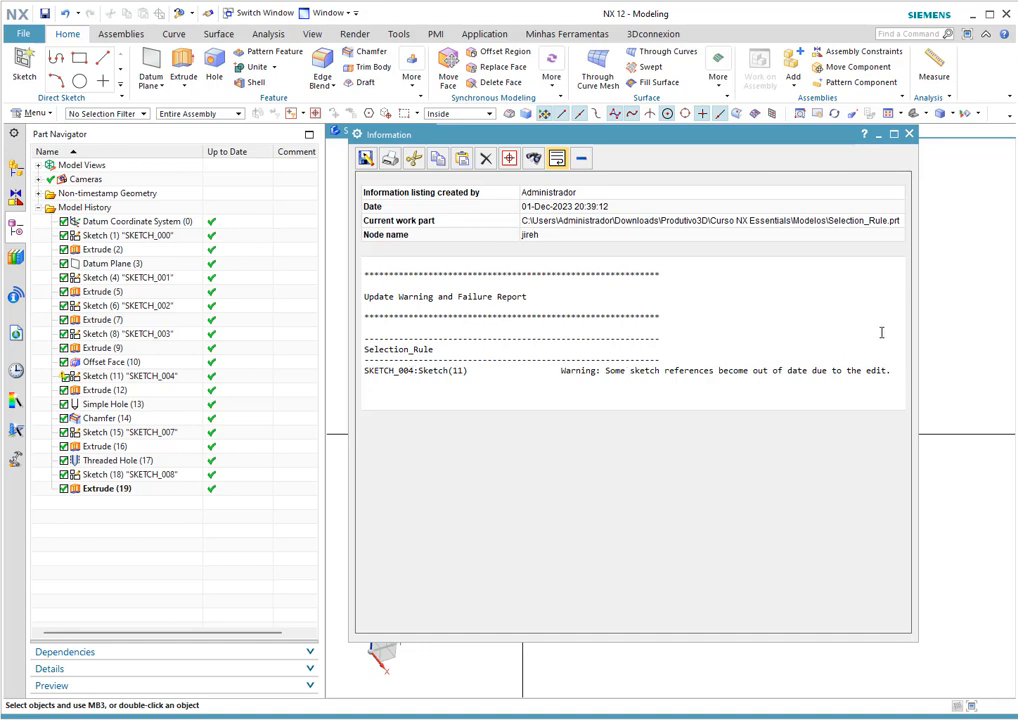
Examine Sketch (11) "SKETCH_004", named in the update report, and undo the base extrusion's offset edit
left_click(909, 134)
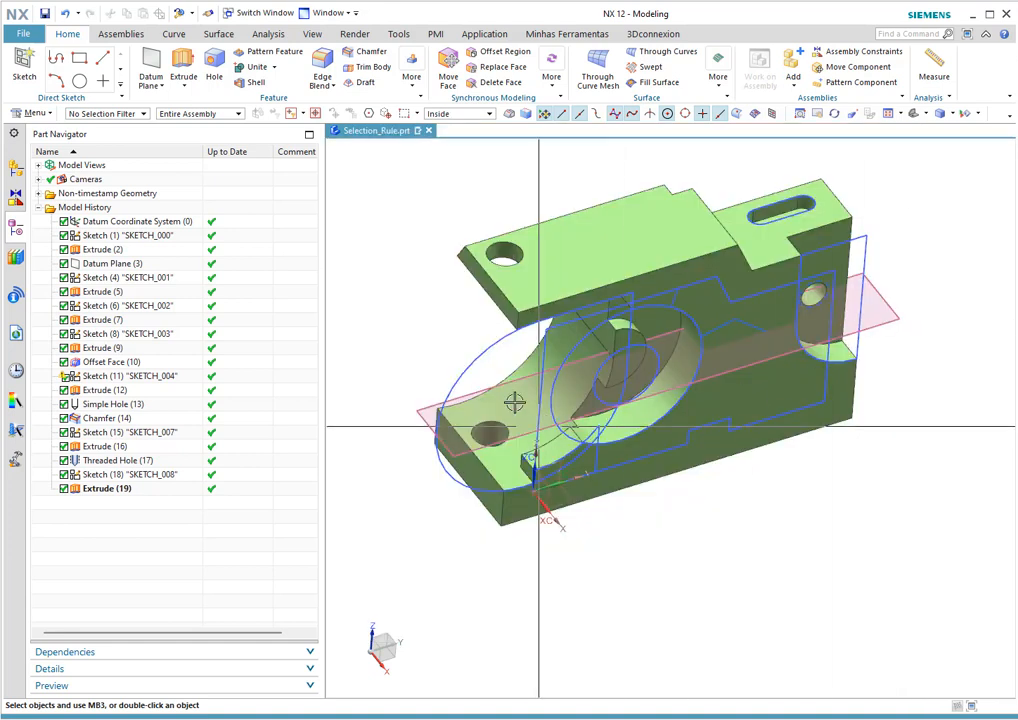
mouse_move(690, 345)
middle_mouse_down()
mouse_move(703, 334)
mouse_move(650, 350)
mouse_move(700, 337)
middle_mouse_up()
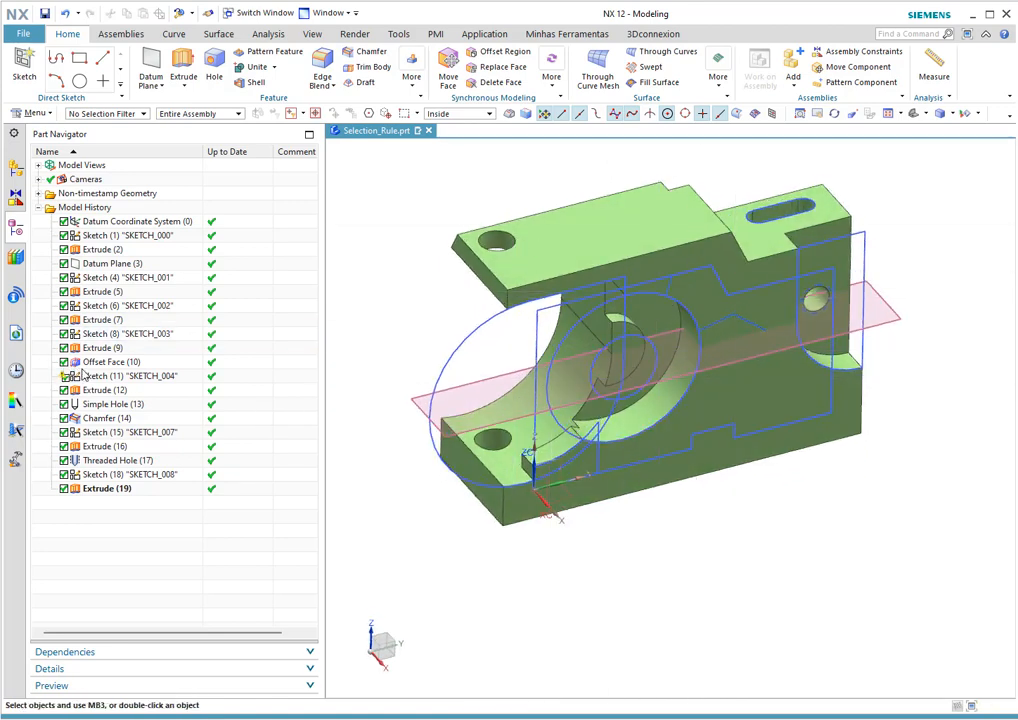
left_click(200, 376)
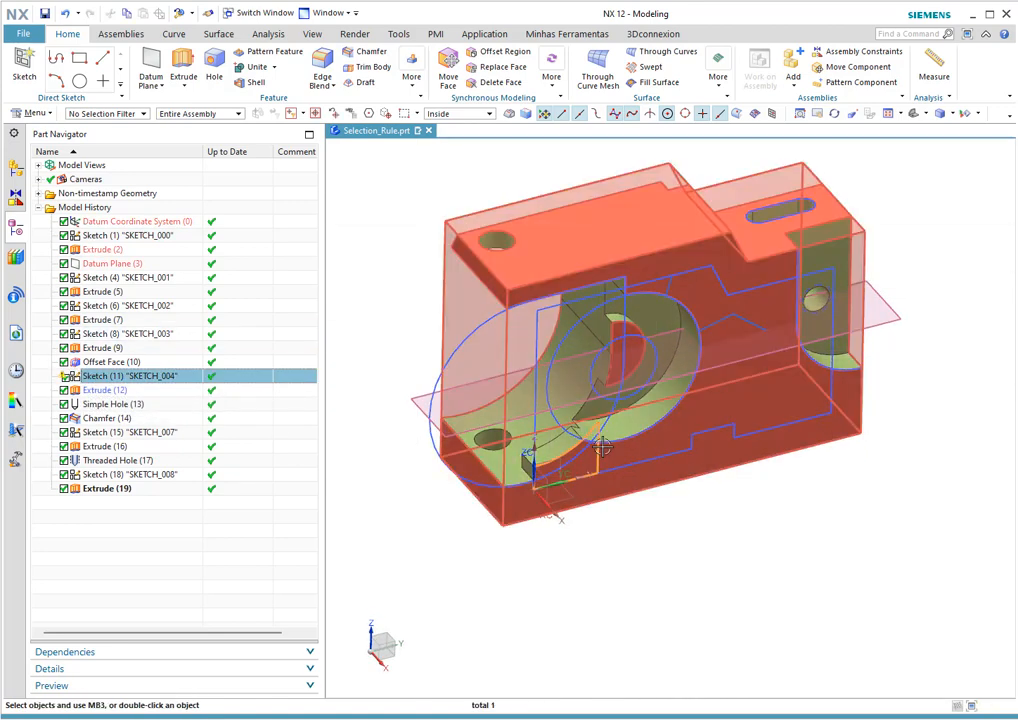
mouse_move(627, 400)
middle_mouse_down()
mouse_move(618, 409)
mouse_move(609, 397)
mouse_move(627, 399)
mouse_move(575, 448)
mouse_move(593, 435)
mouse_move(620, 500)
middle_mouse_up()
key("Escape")
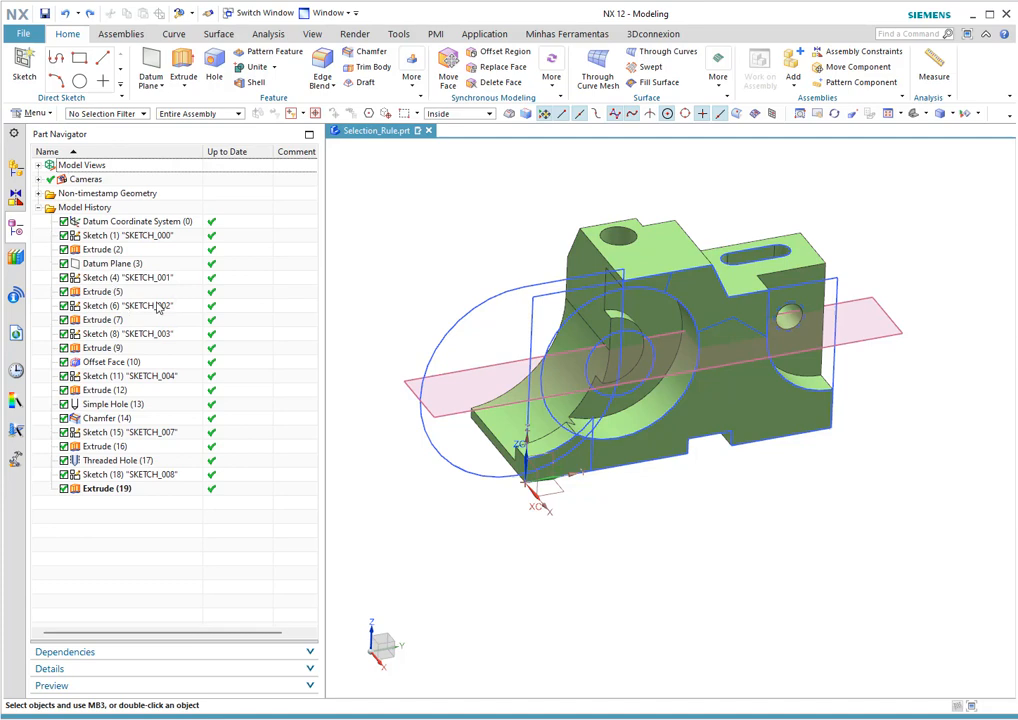
Edit Offset Face (10) with rollback and set its offset to 5 mm
left_click(126, 365)
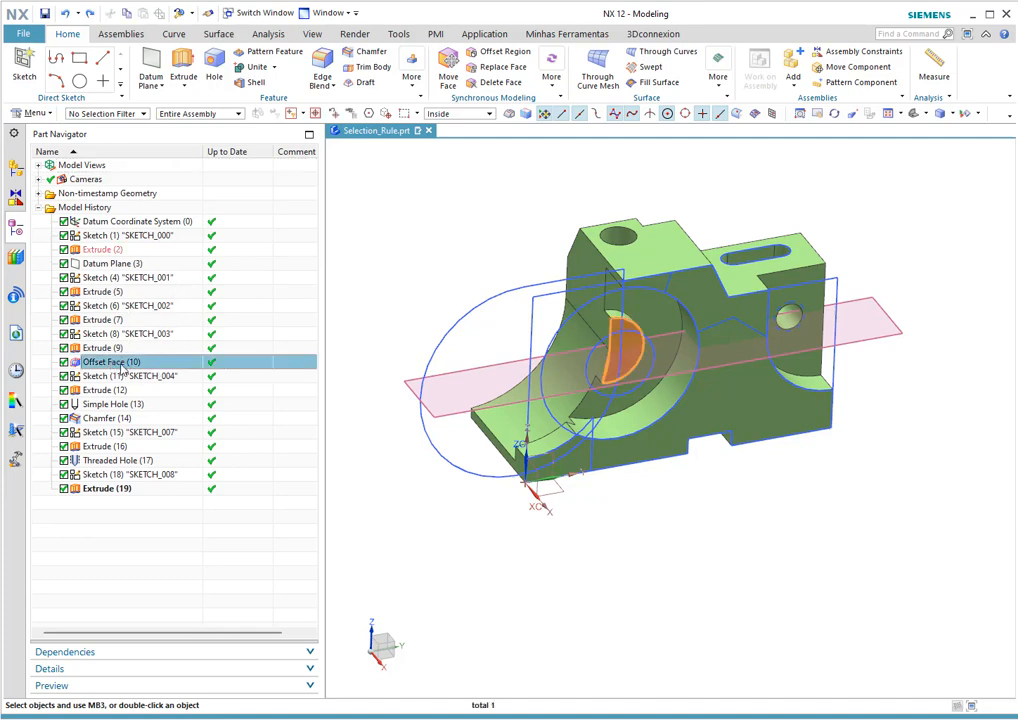
middle_click_drag(637, 341, 708, 344)
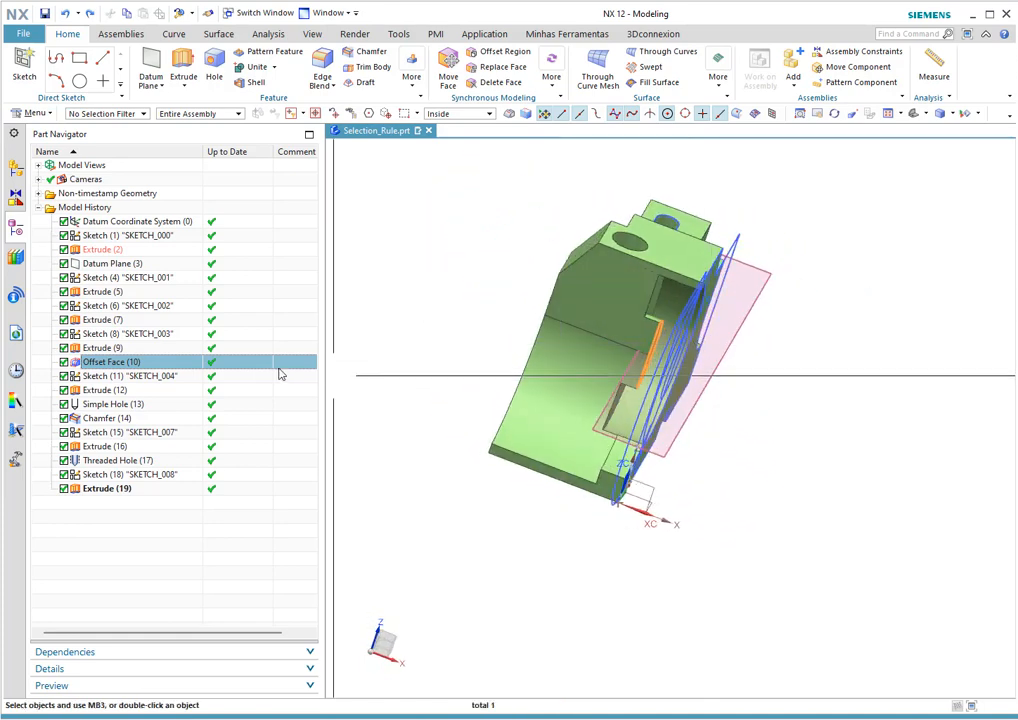
right_click(97, 366)
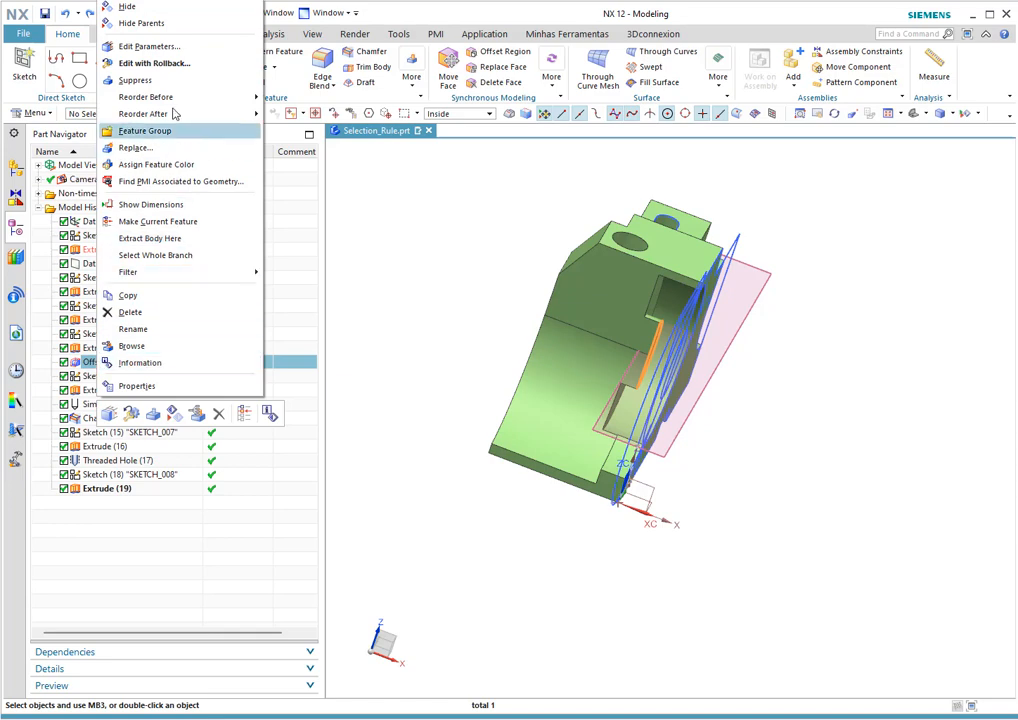
left_click(160, 63)
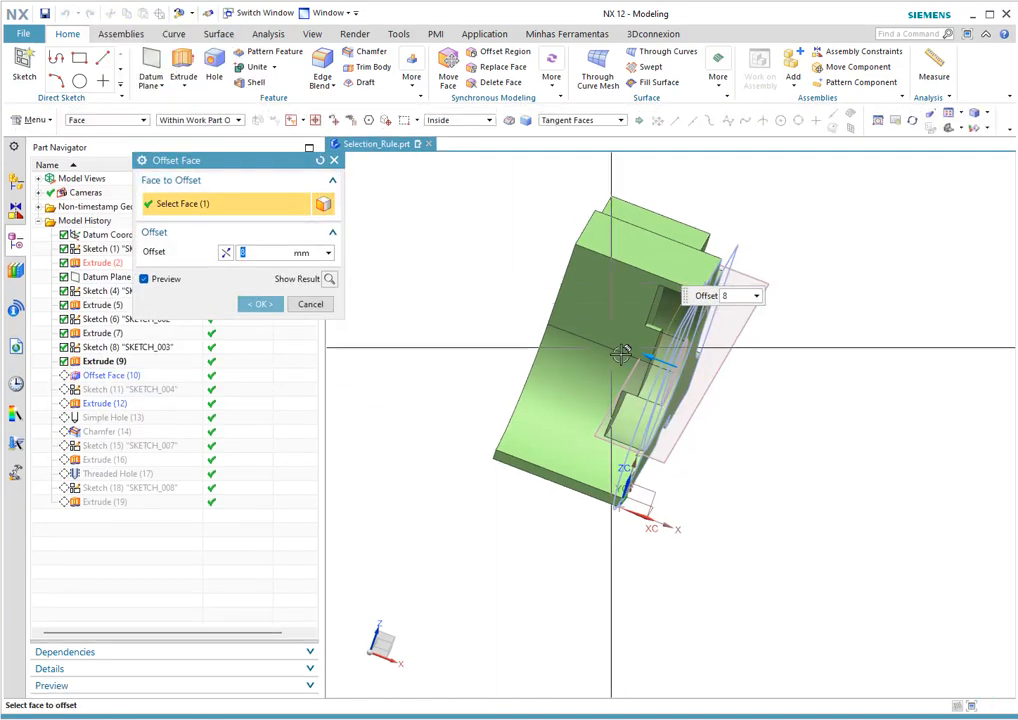
middle_click_drag(600, 378, 650, 345)
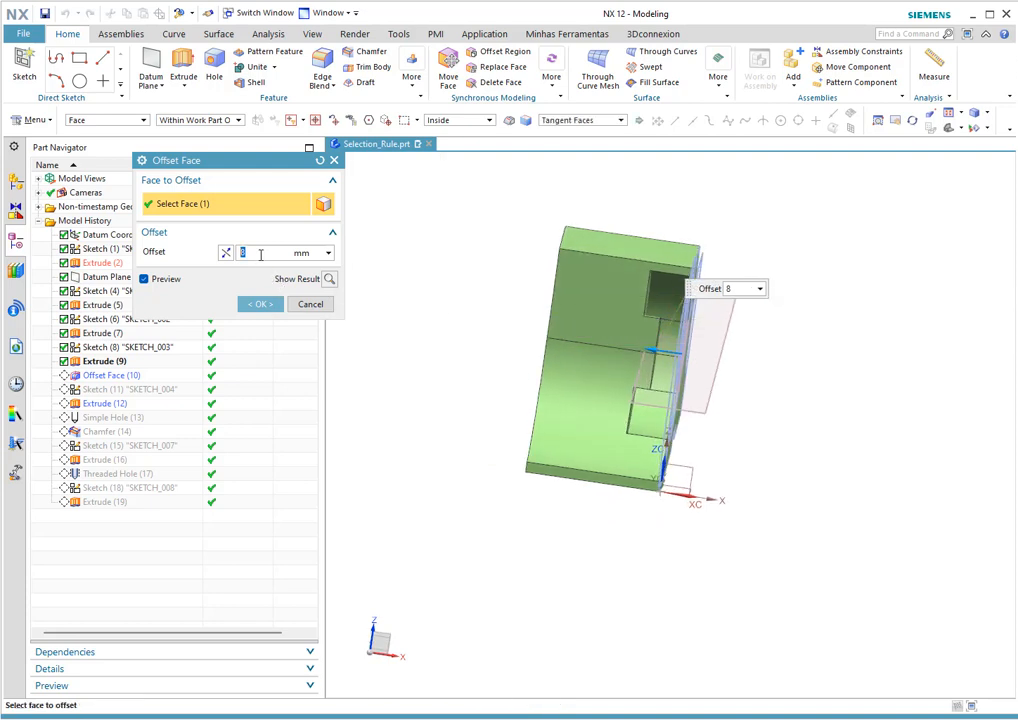
double_click(260, 254)
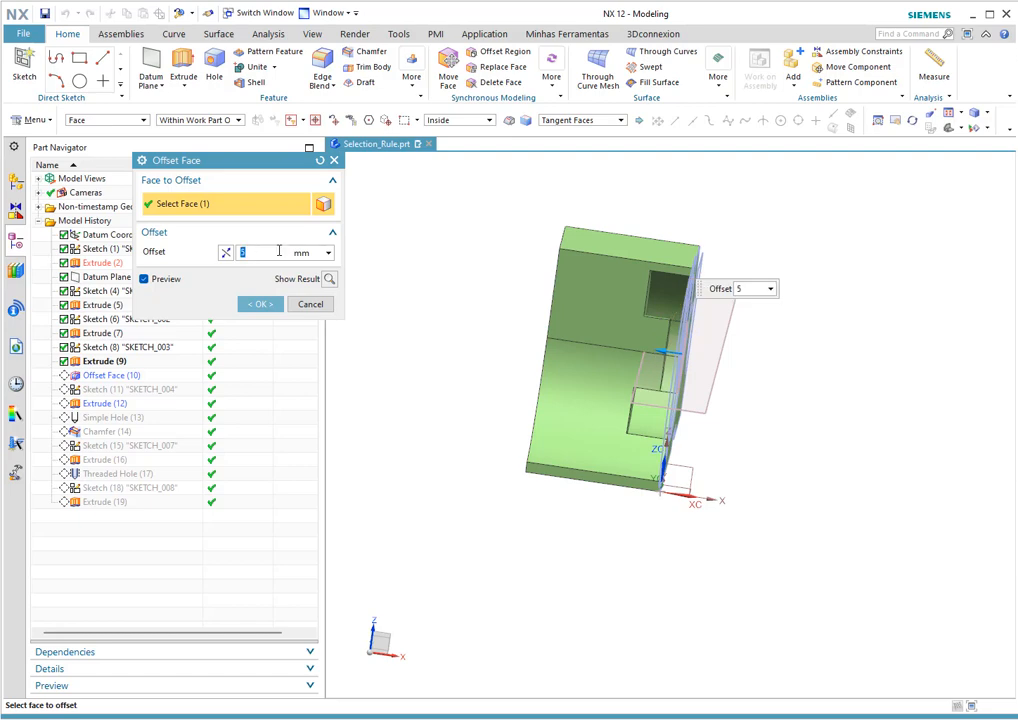
left_click(261, 303)
Edit Chamfer (14) with rollback and set its distance to 10 mm
mouse_move(731, 341)
middle_mouse_down()
mouse_move(677, 330)
mouse_move(672, 345)
mouse_move(693, 352)
mouse_move(676, 358)
mouse_move(674, 399)
middle_mouse_up()
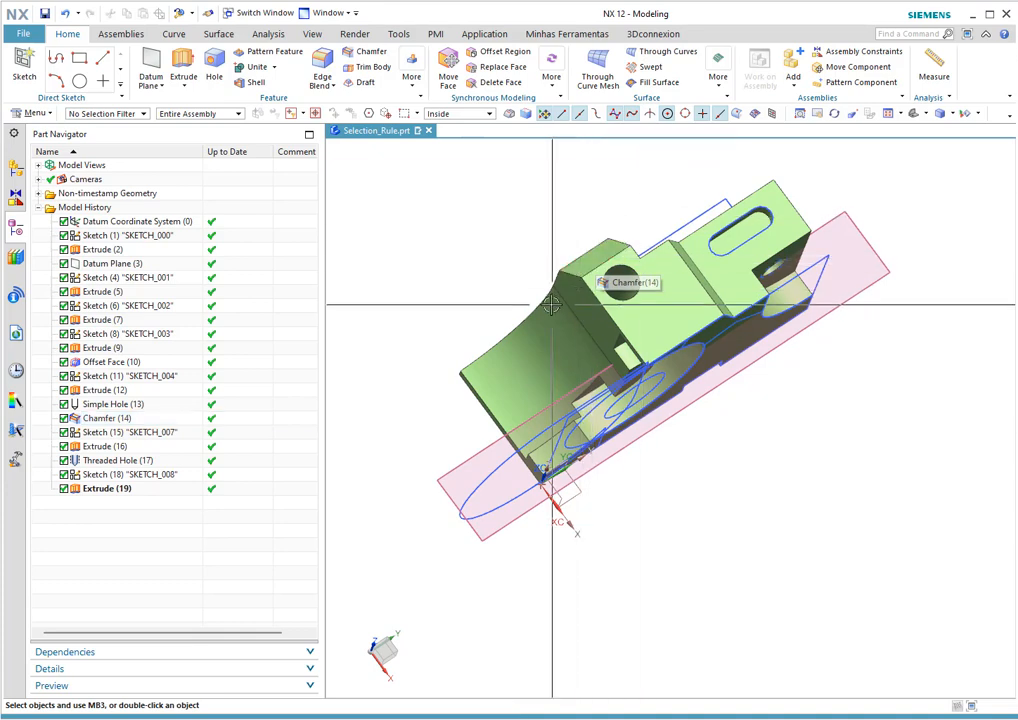
middle_click_drag(584, 243, 620, 313)
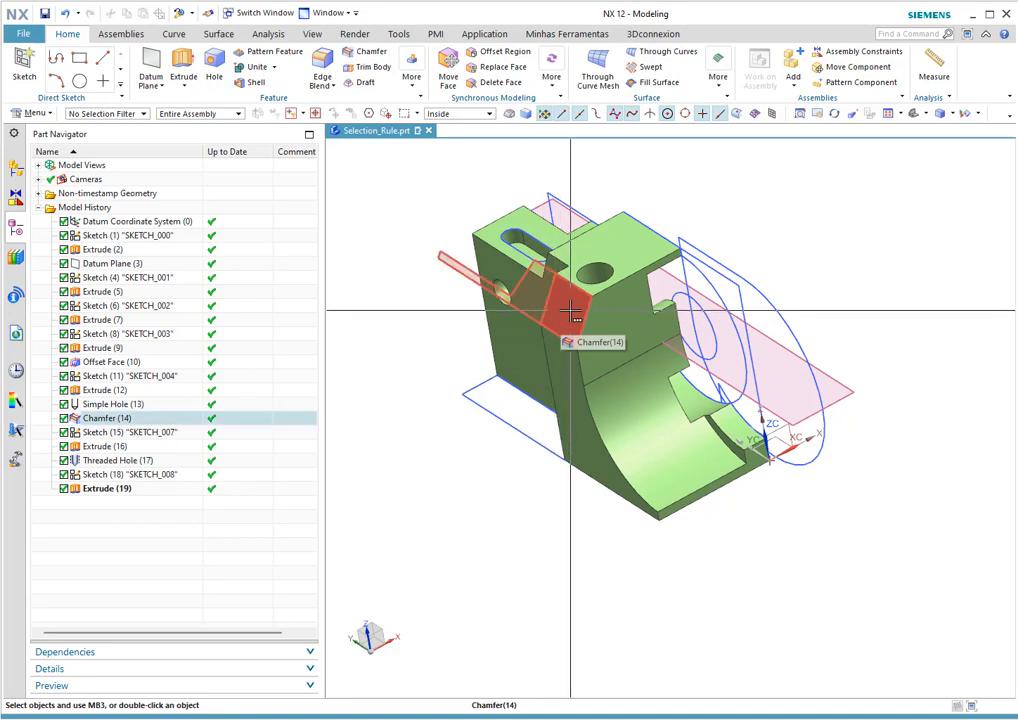
right_click(103, 422)
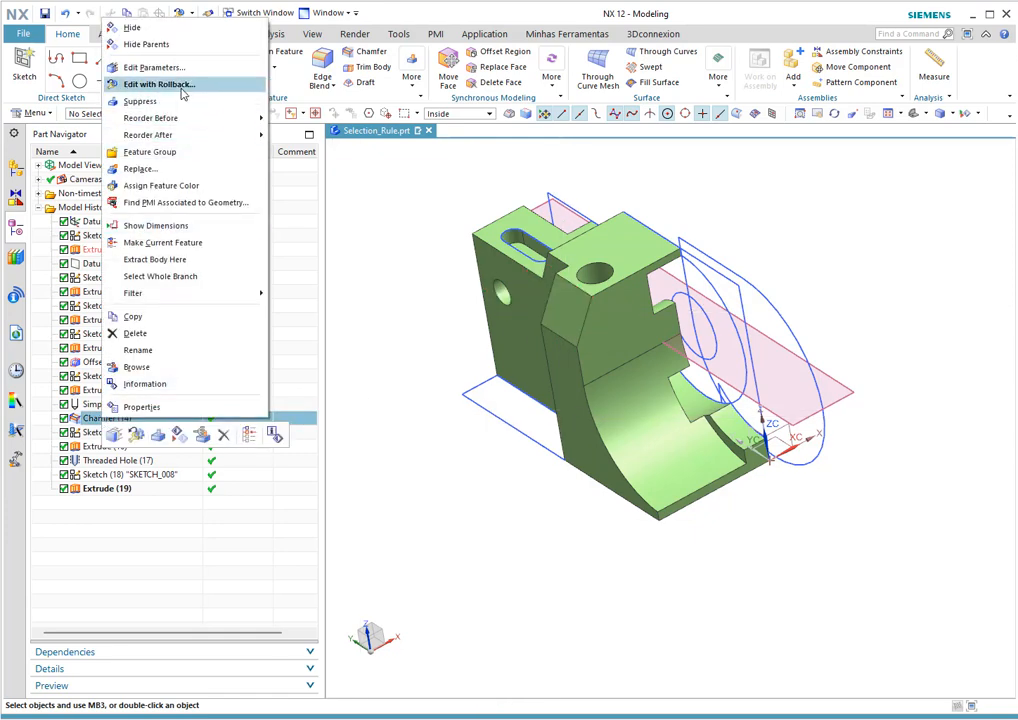
left_click(155, 556)
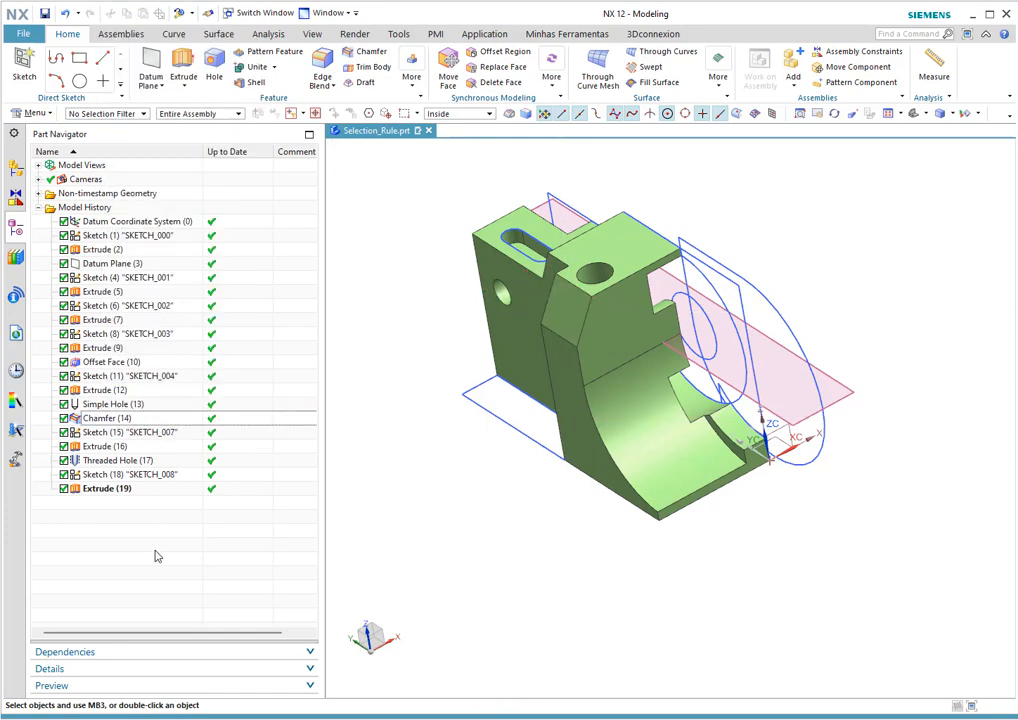
right_click(570, 309)
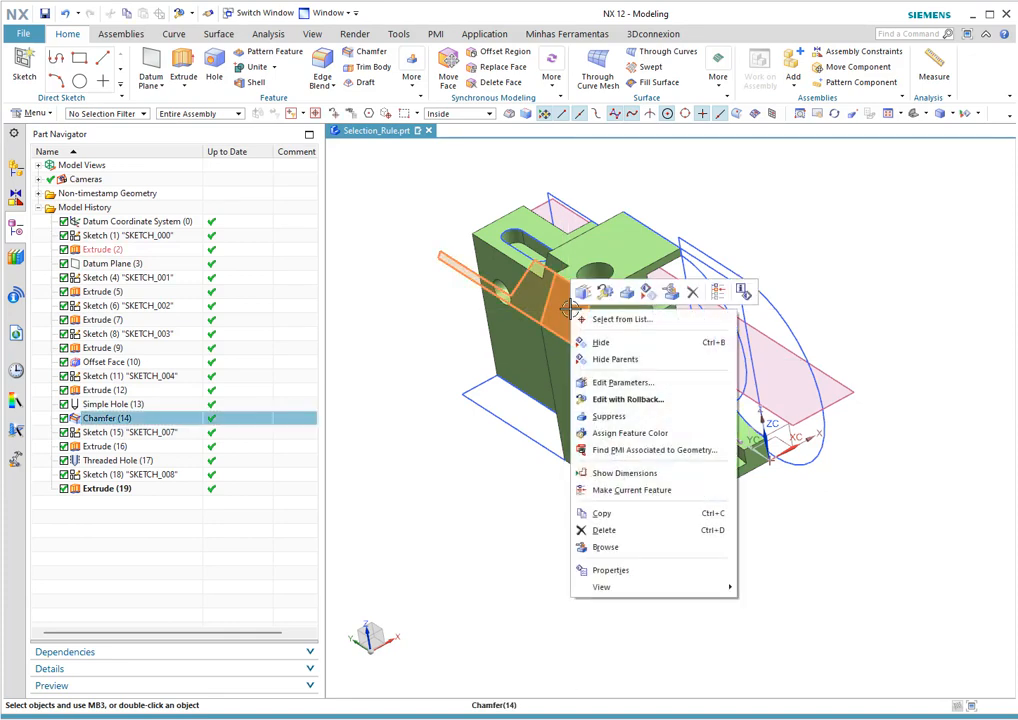
left_click(628, 399)
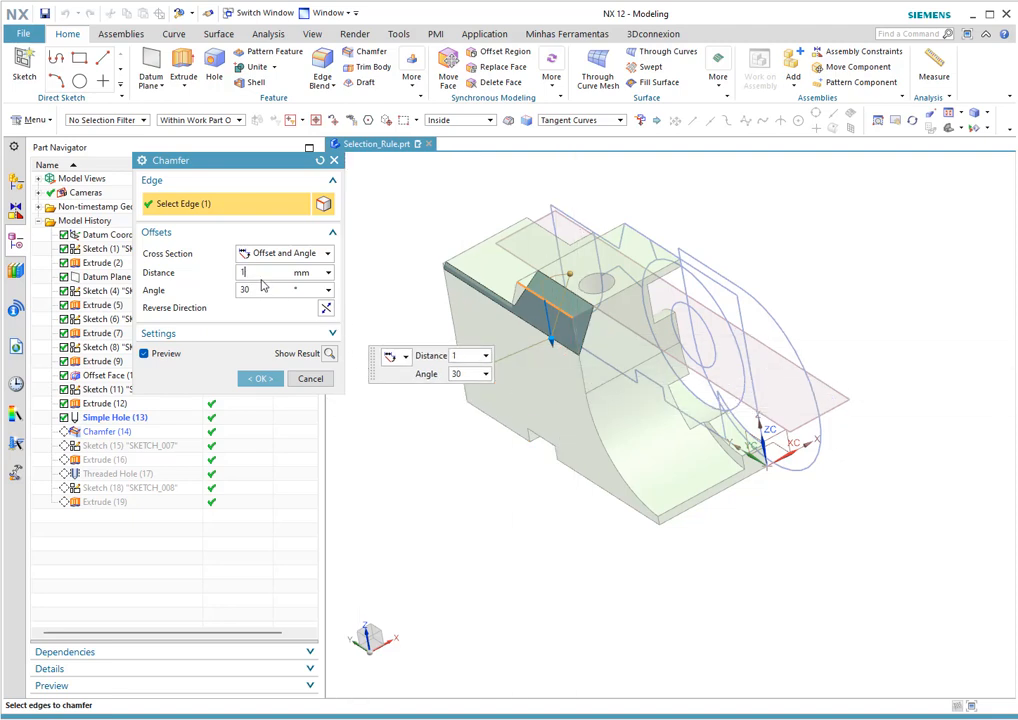
type("0")
key("Return")
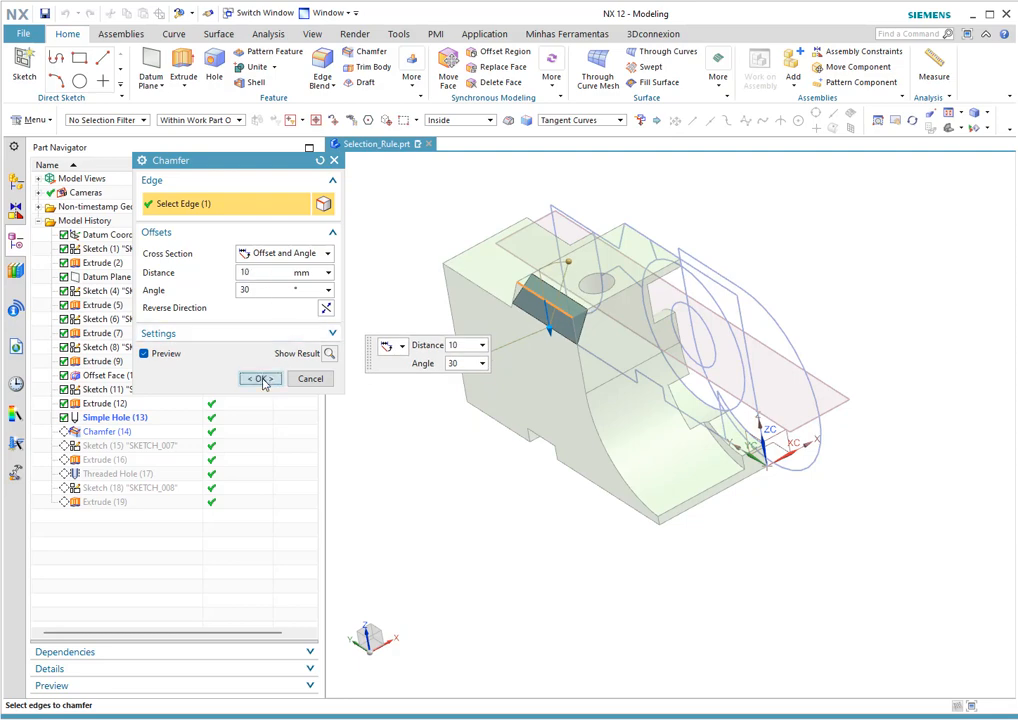
left_click(262, 378)
Look over the commands available for Simple Hole (13) on the model and pick the hole from the overlapping candidates
middle_click_drag(612, 286, 657, 296)
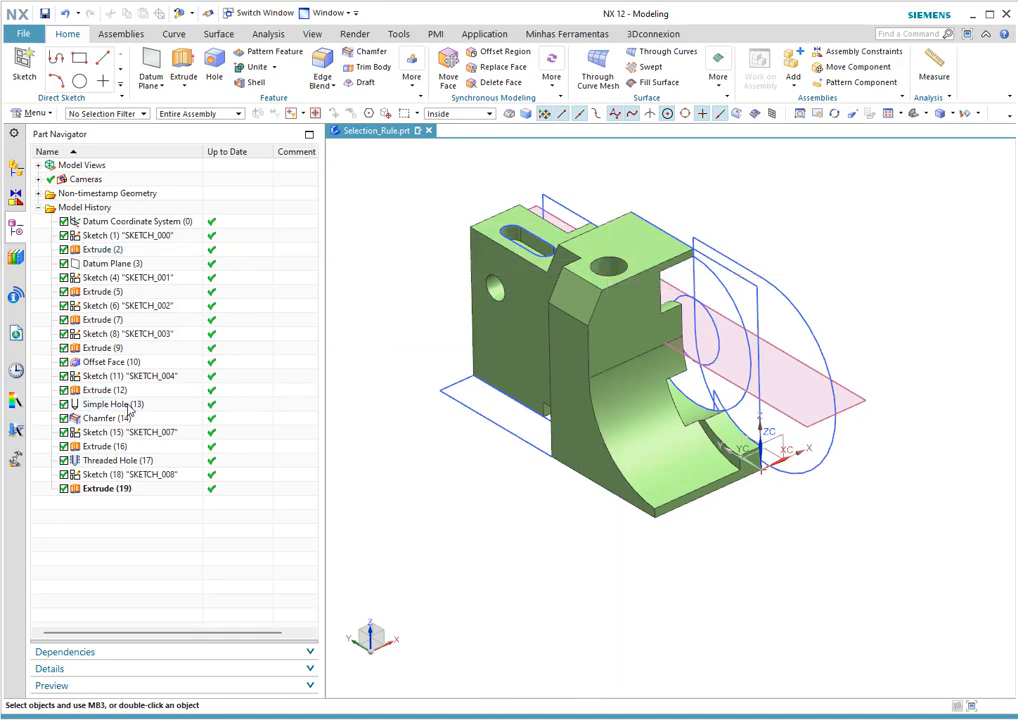
scroll(605, 255, "up", 3)
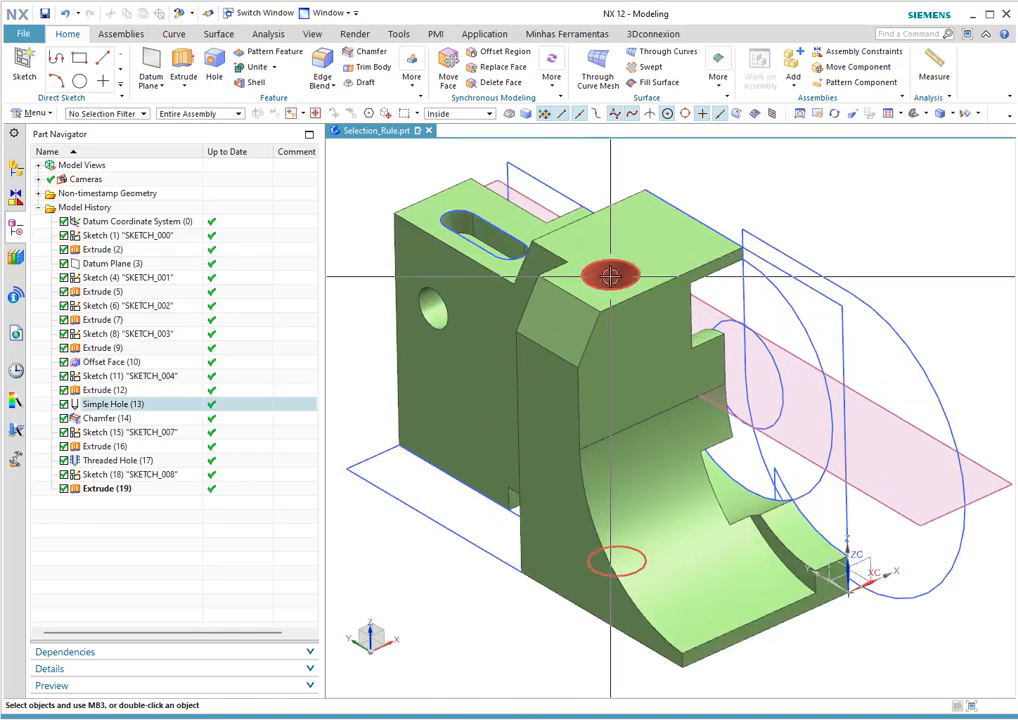
right_click(610, 275)
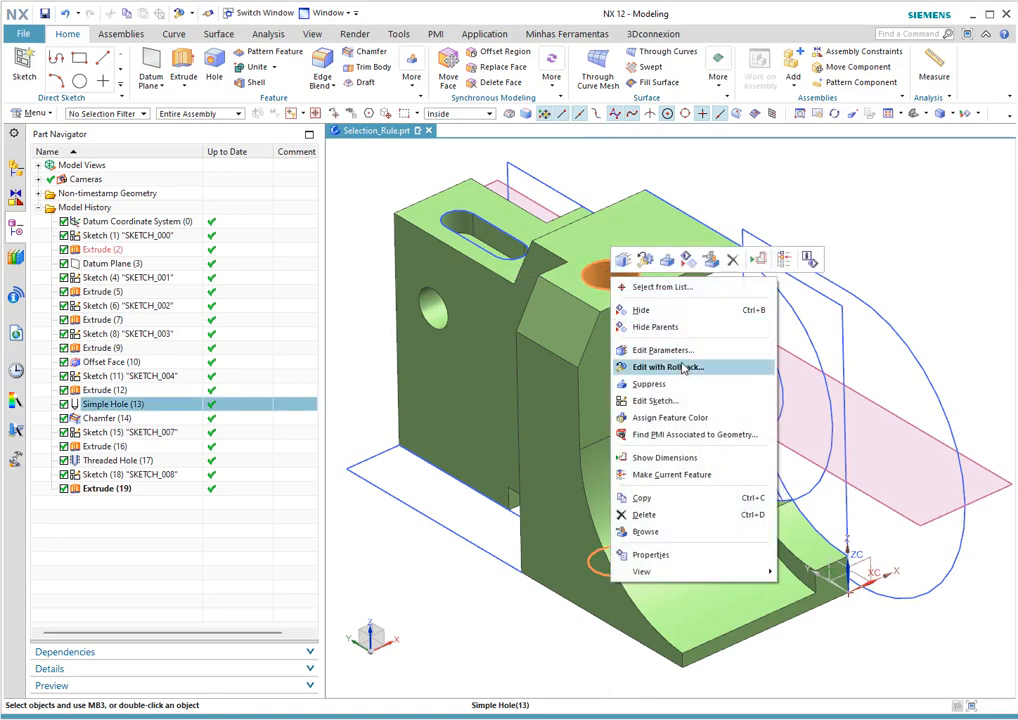
left_click(359, 290)
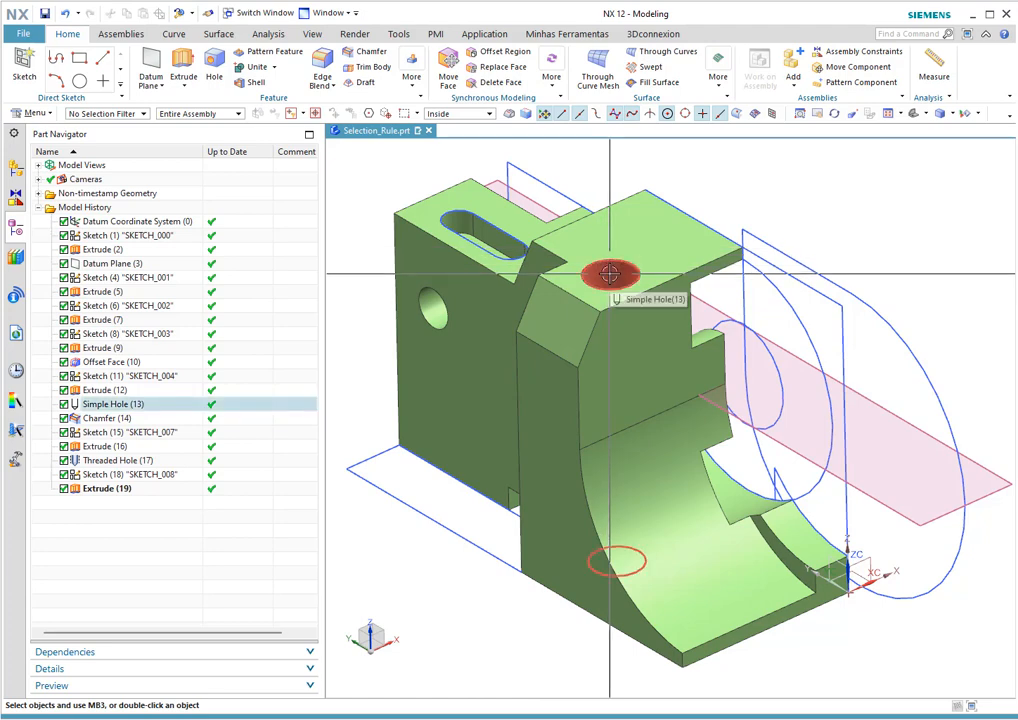
left_click(610, 273)
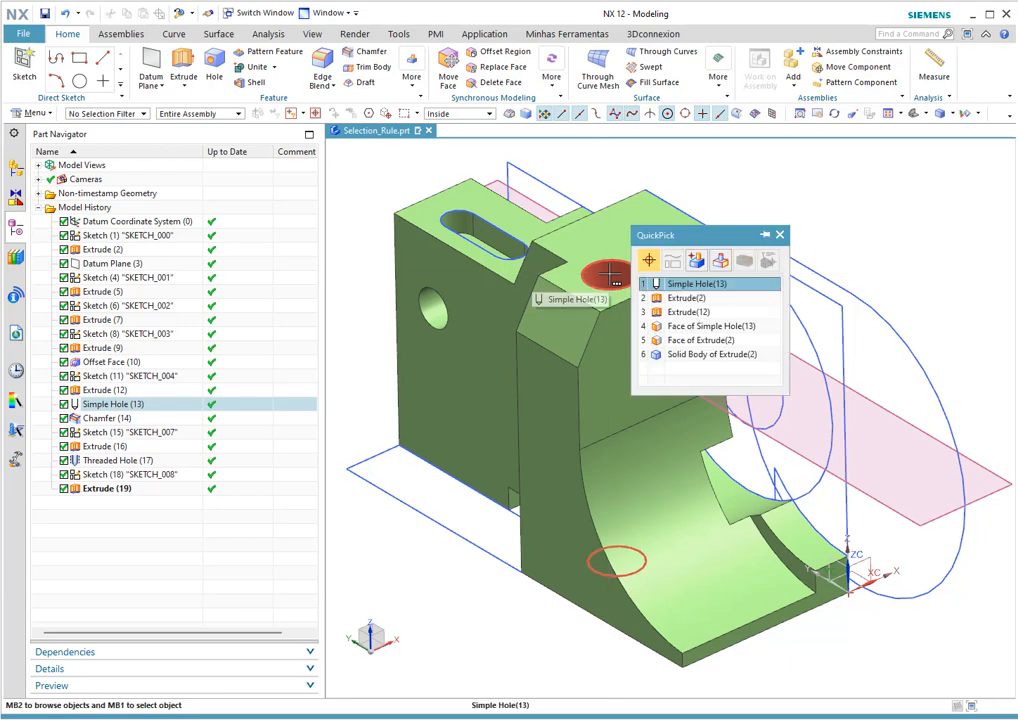
left_click(700, 284)
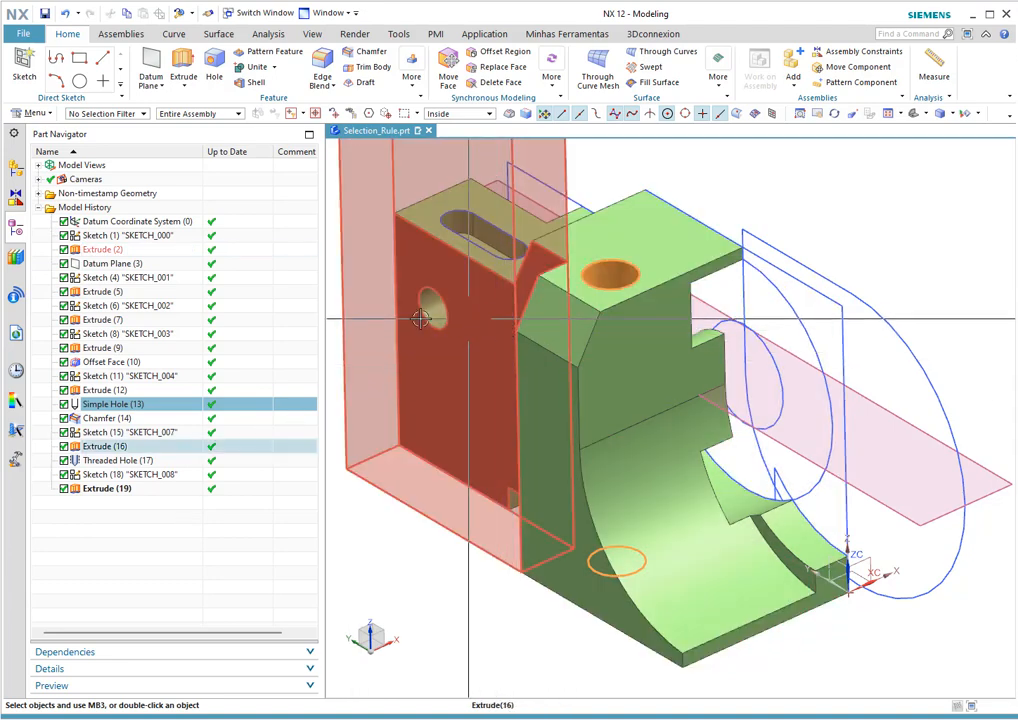
Inspect Simple Hole (13)'s parameters without changing them, and compare the commands offered for it in the model history and on the model
double_click(609, 276)
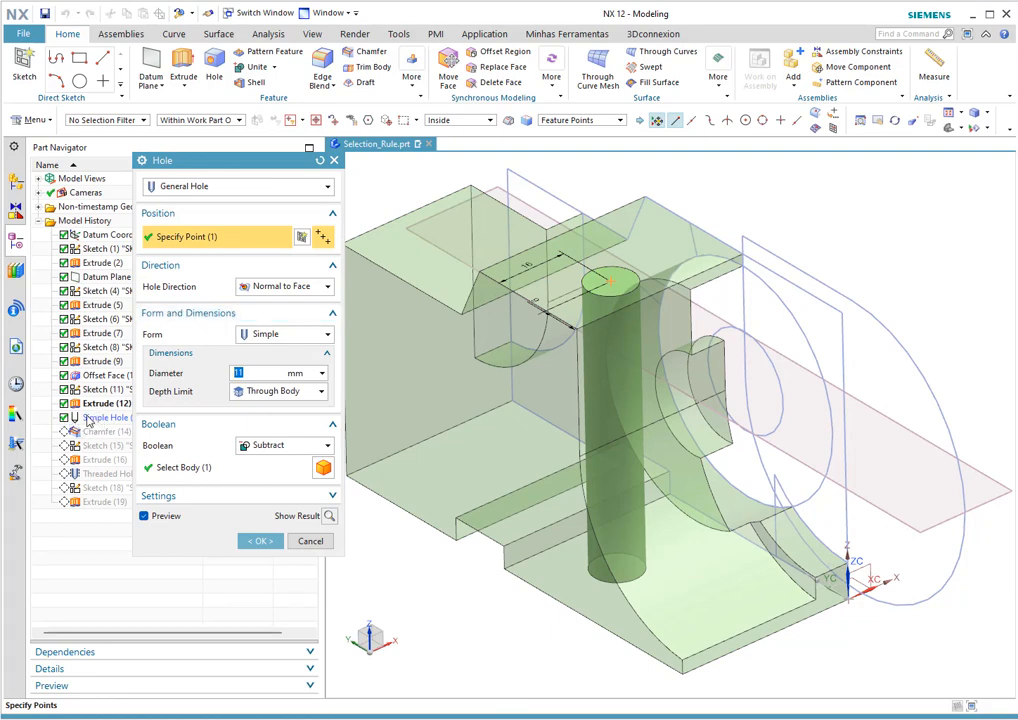
left_click(311, 541)
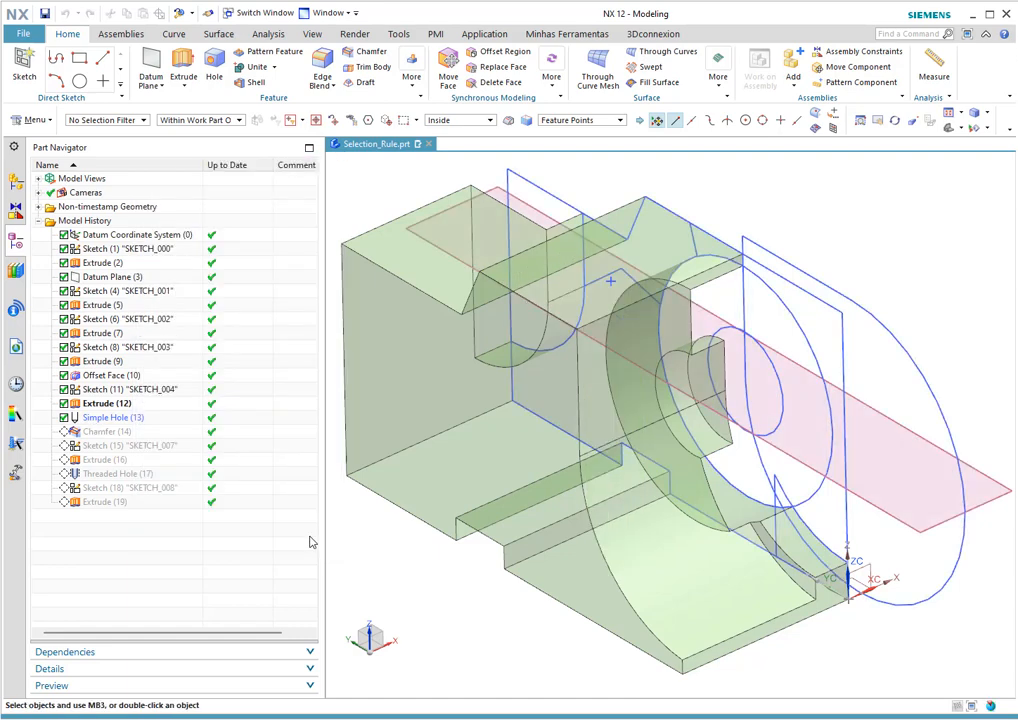
right_click(104, 408)
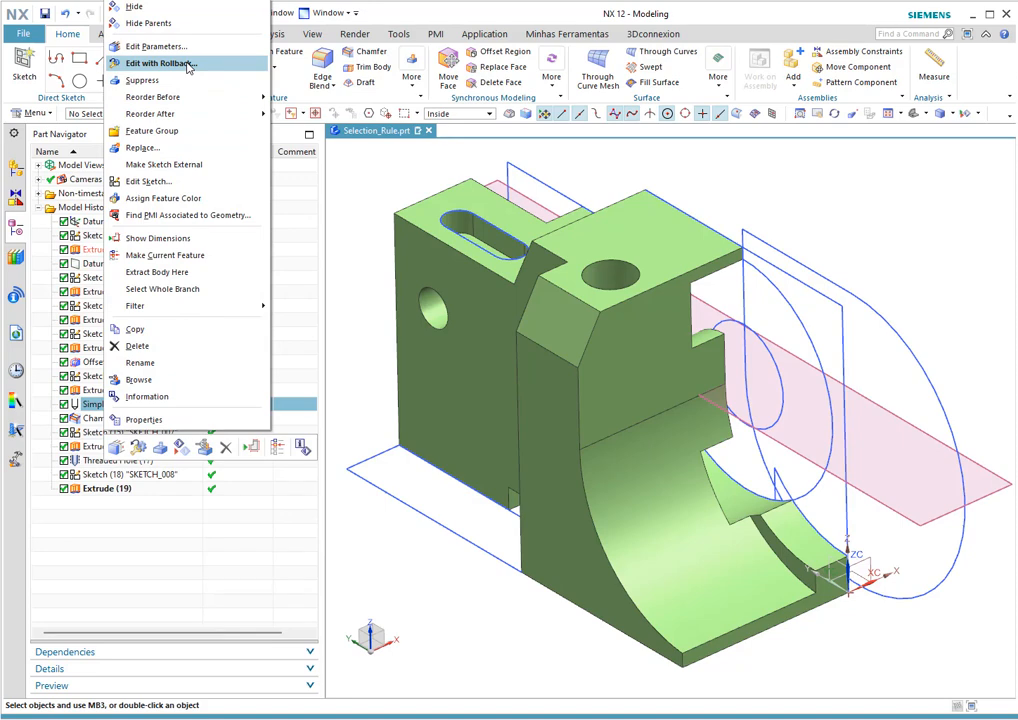
left_click(293, 498)
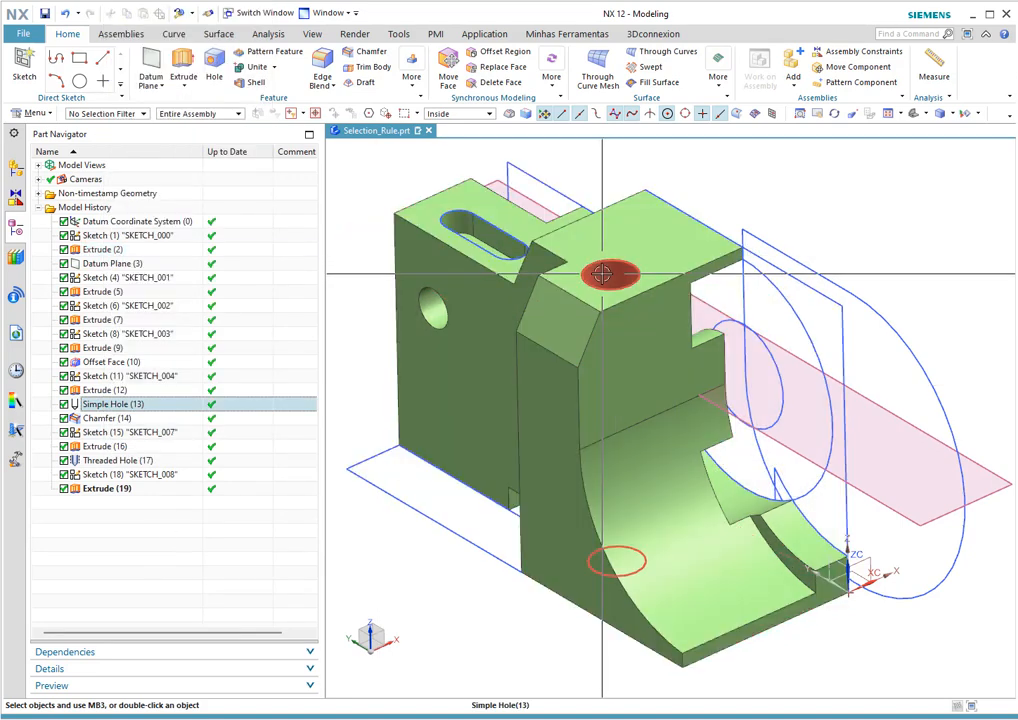
right_click(602, 274)
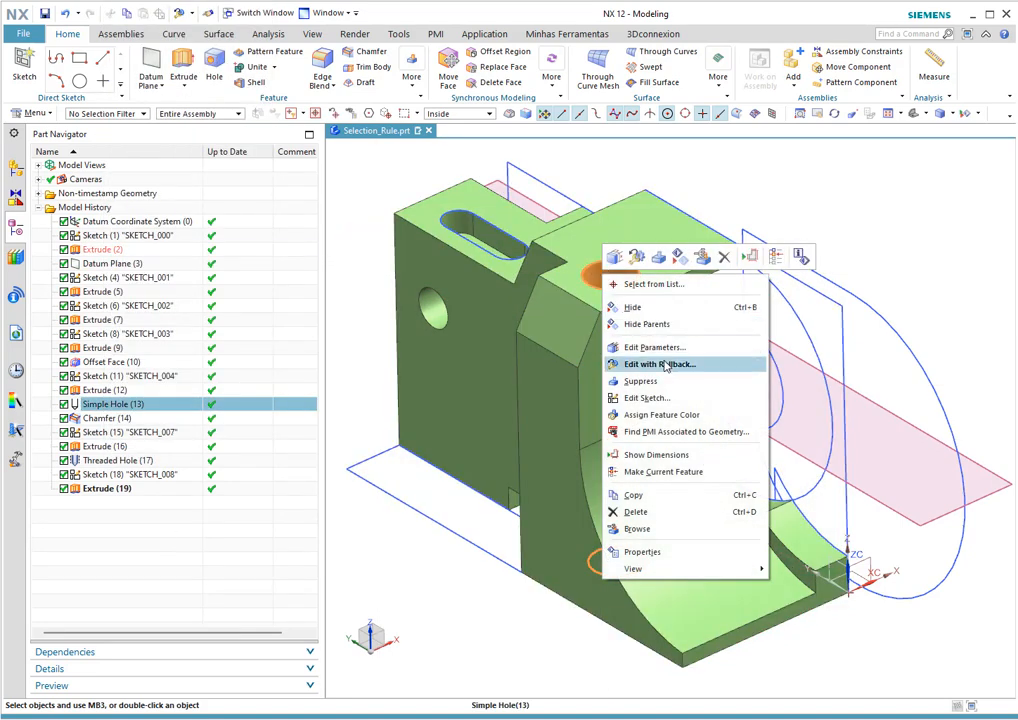
left_click(265, 560)
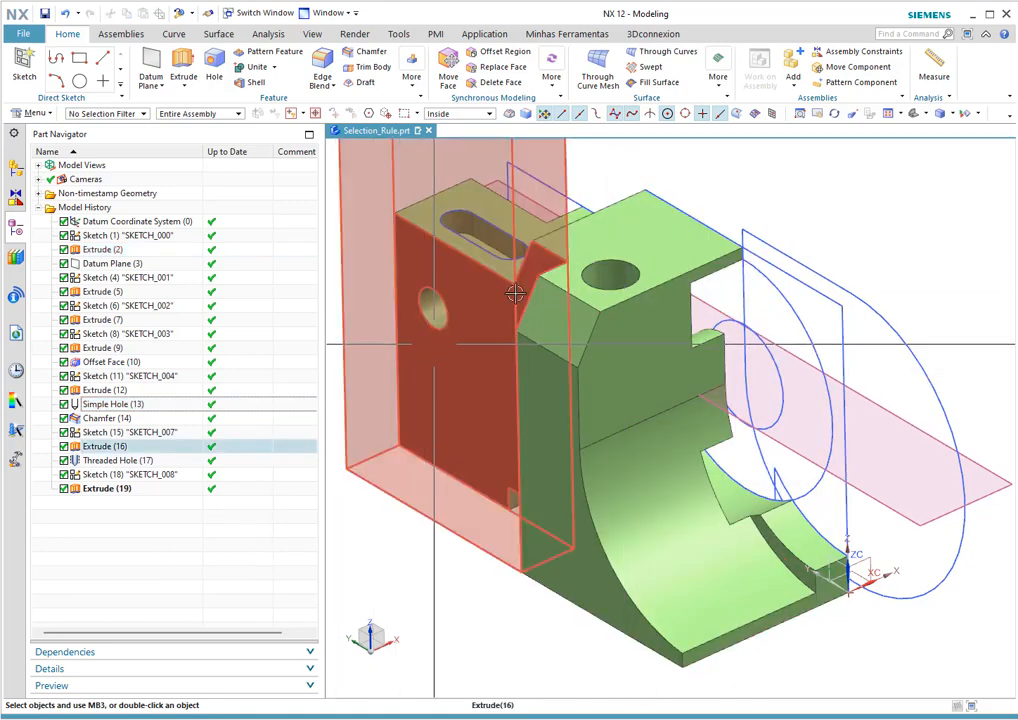
Set the diameter of Simple Hole (13) to 12 mm and accept the edit
double_click(608, 270)
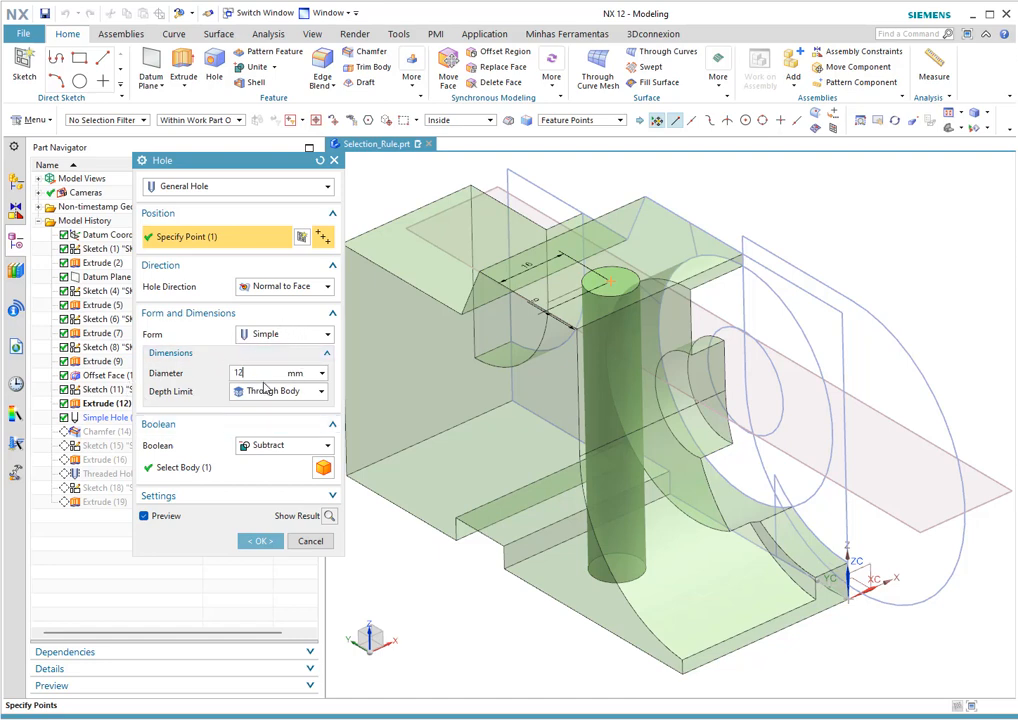
key("Return")
left_click(260, 540)
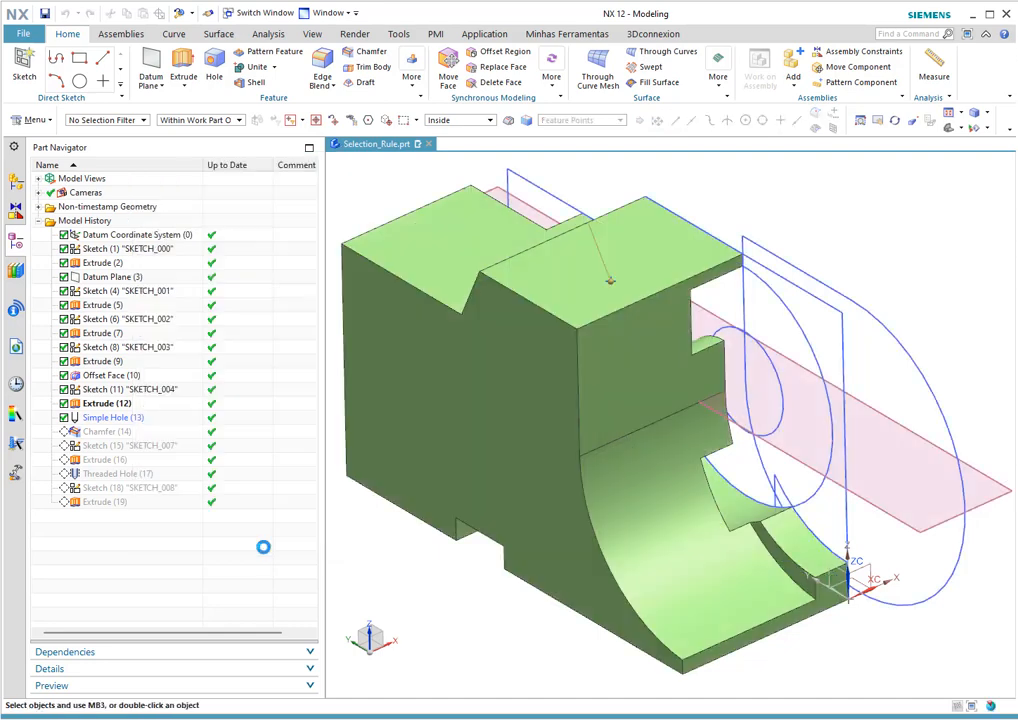
Open Extrude (16) for editing with rollback, inspect its subtracted volume around the model, and leave it unchanged
middle_click_drag(740, 310, 745, 330)
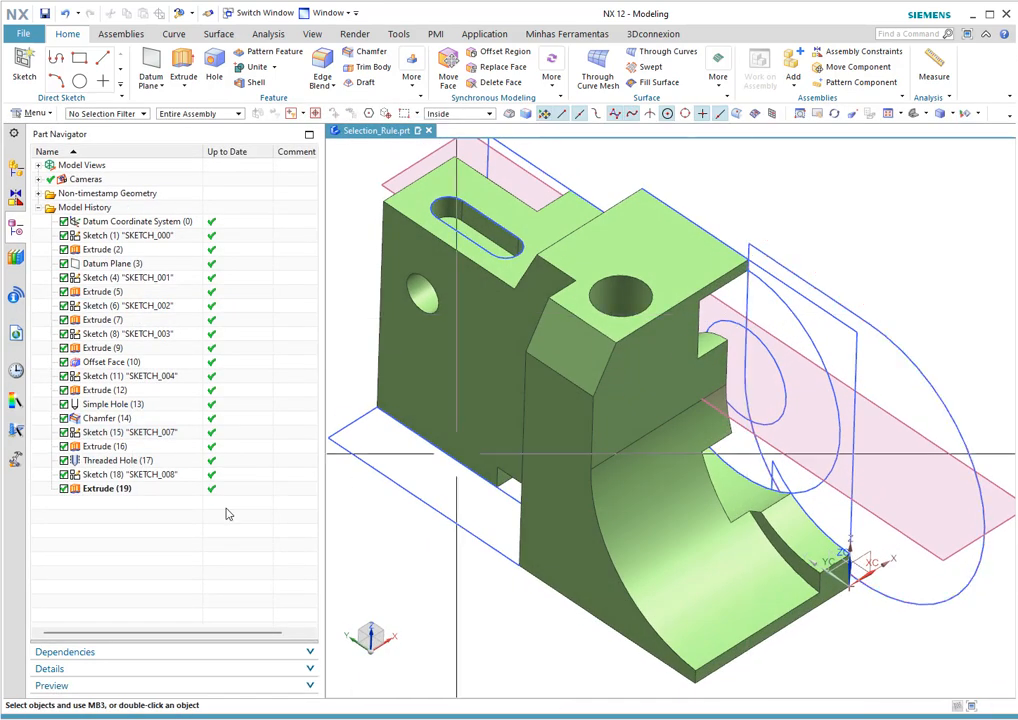
left_click(100, 447)
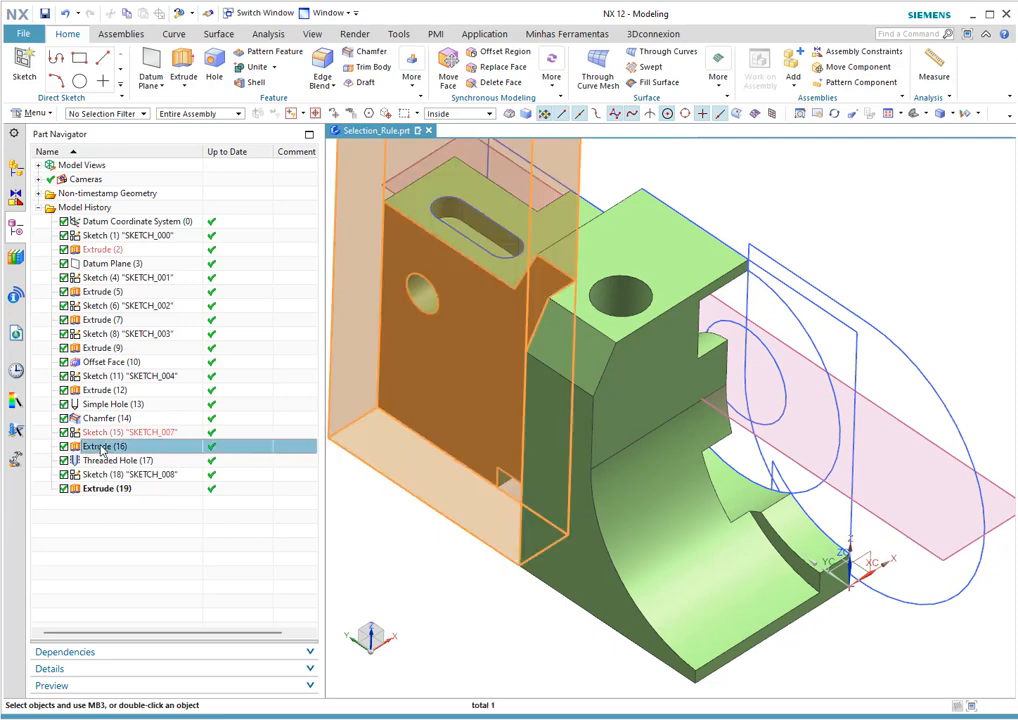
double_click(98, 447)
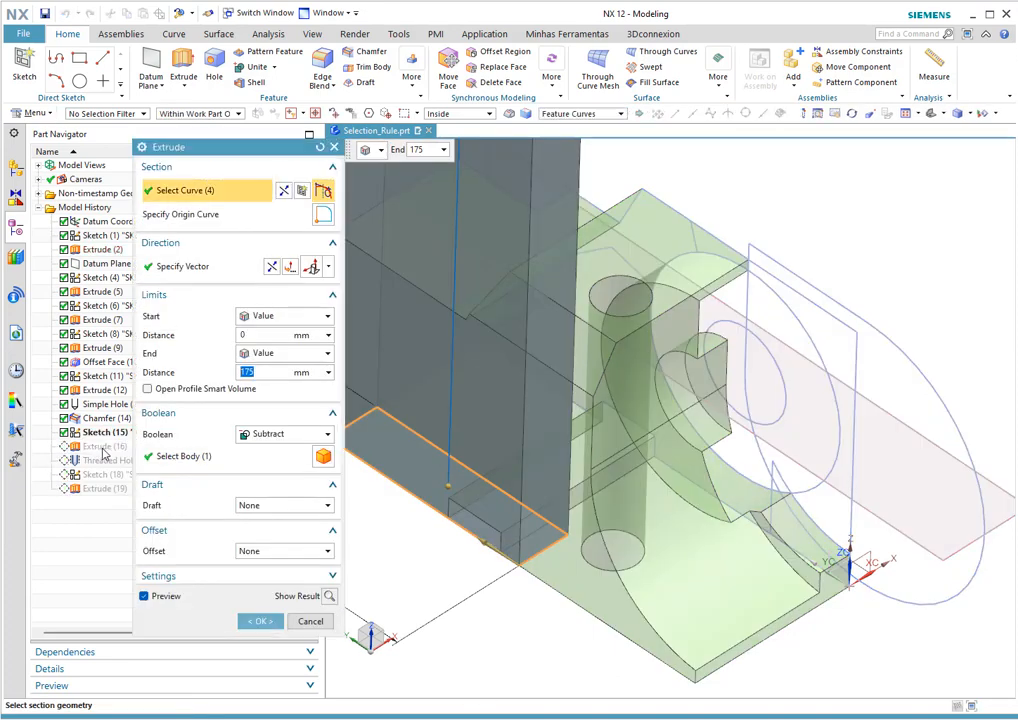
middle_click_drag(630, 414, 470, 411)
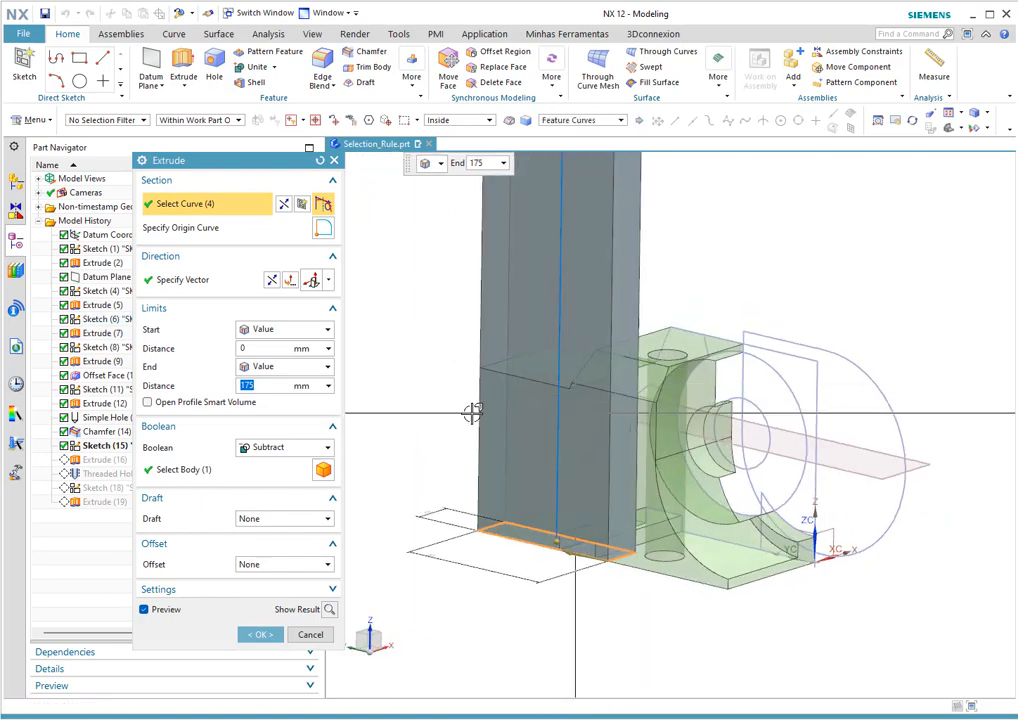
left_click(312, 635)
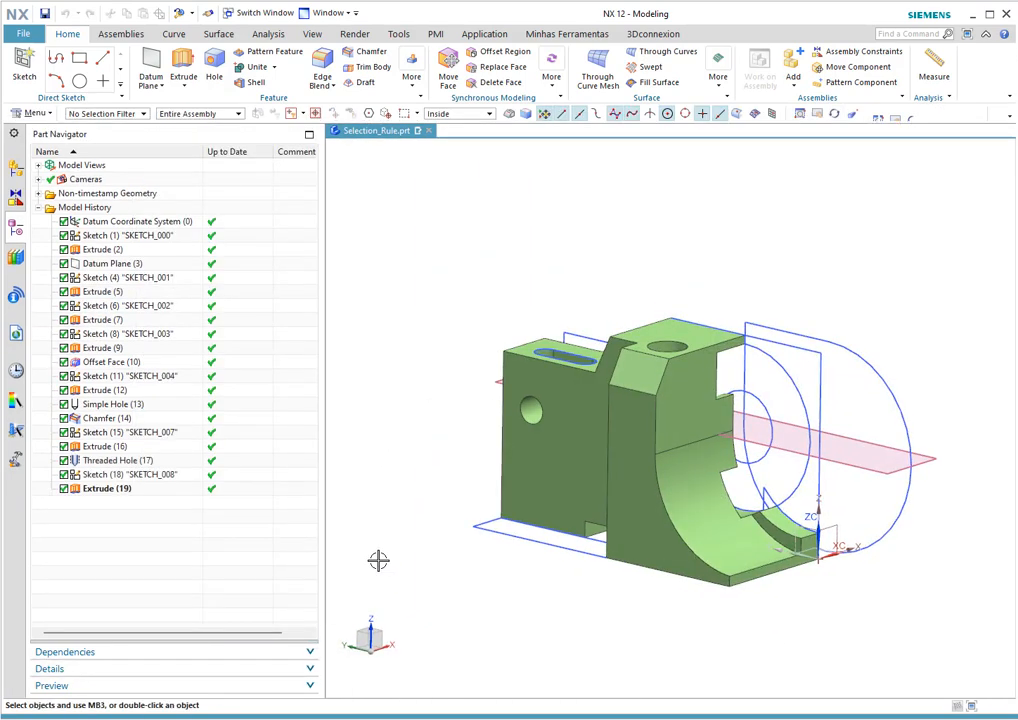
middle_click_drag(377, 558, 395, 472)
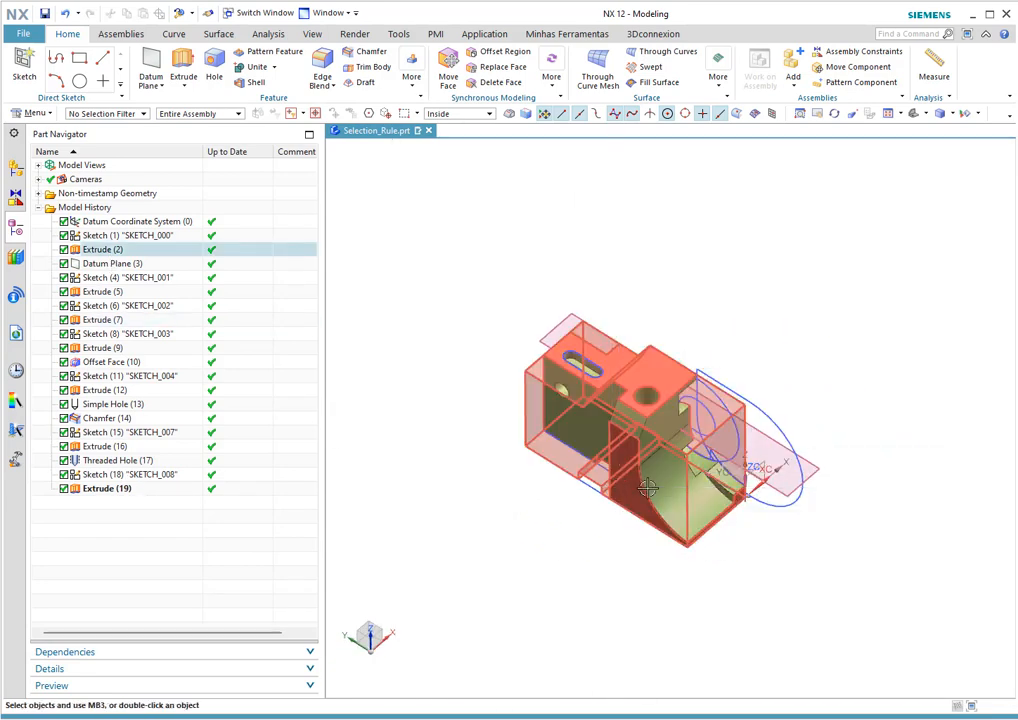
scroll(640, 486, "up", 2)
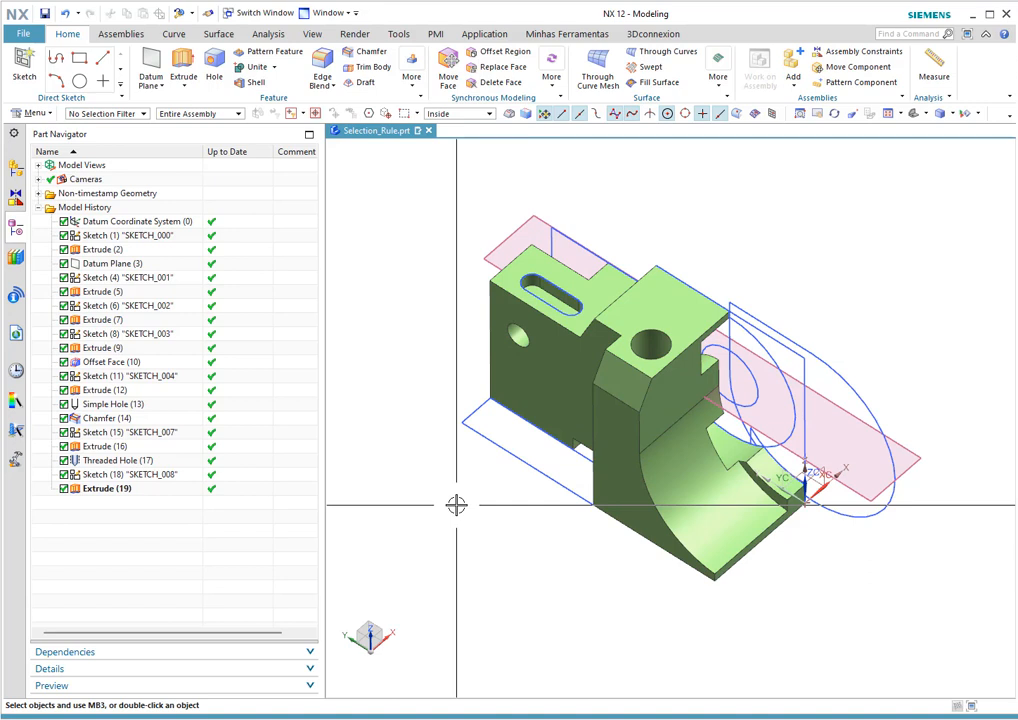
Locate Extrude (2) and Extrude (19) on the model, then inspect Extrude (19)'s parameters without rollback and cancel
left_click(103, 251)
left_click(106, 489)
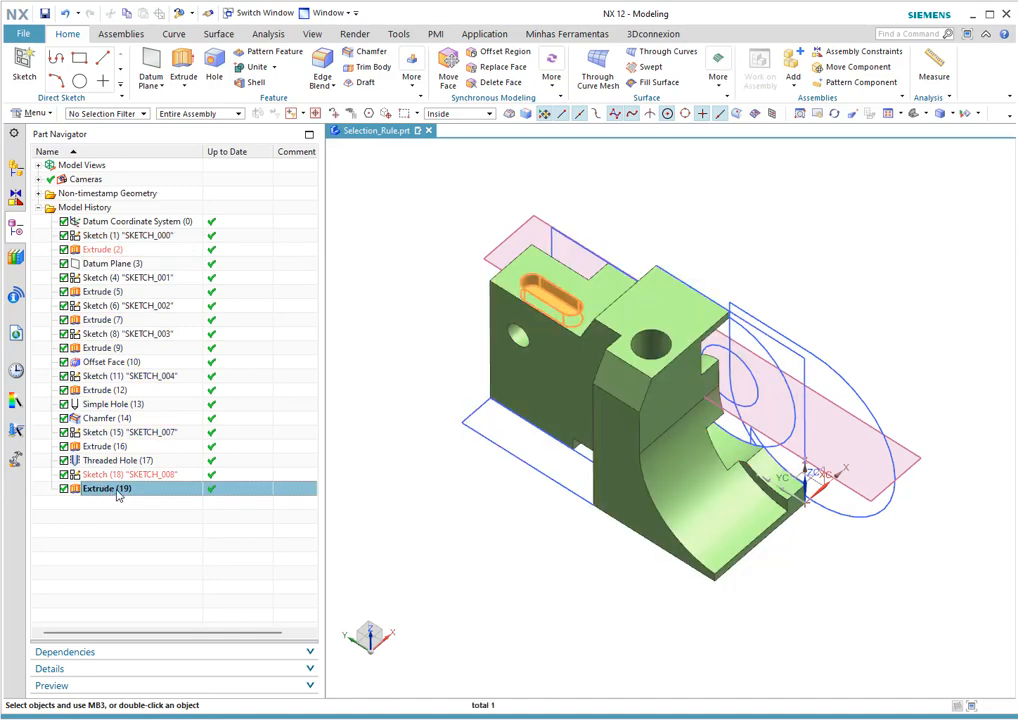
right_click(112, 489)
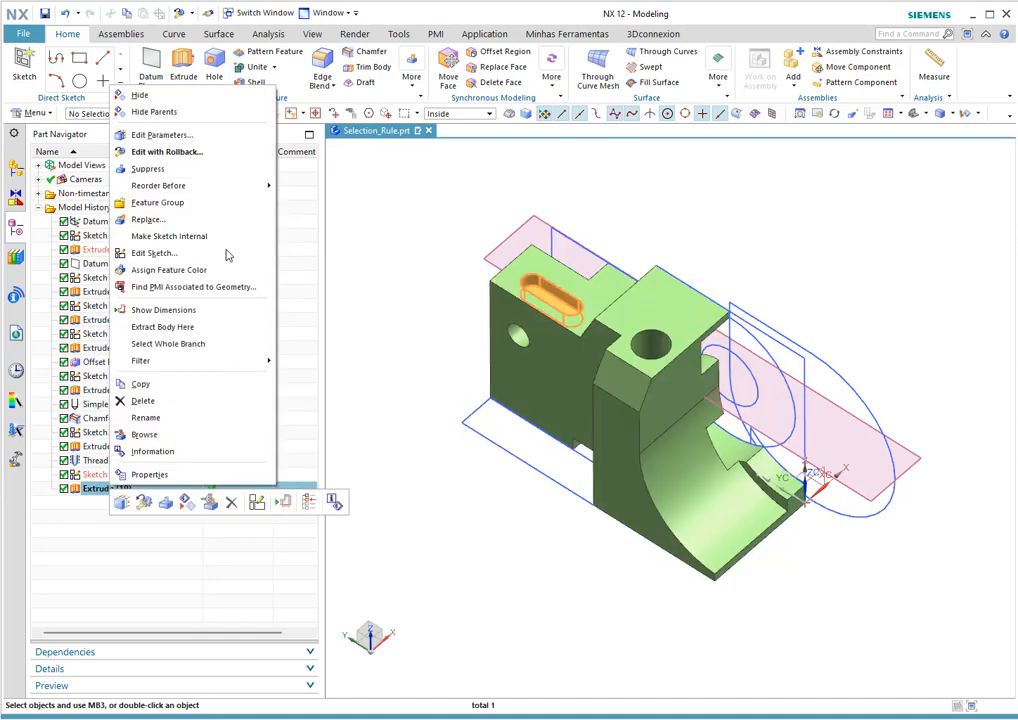
left_click(180, 136)
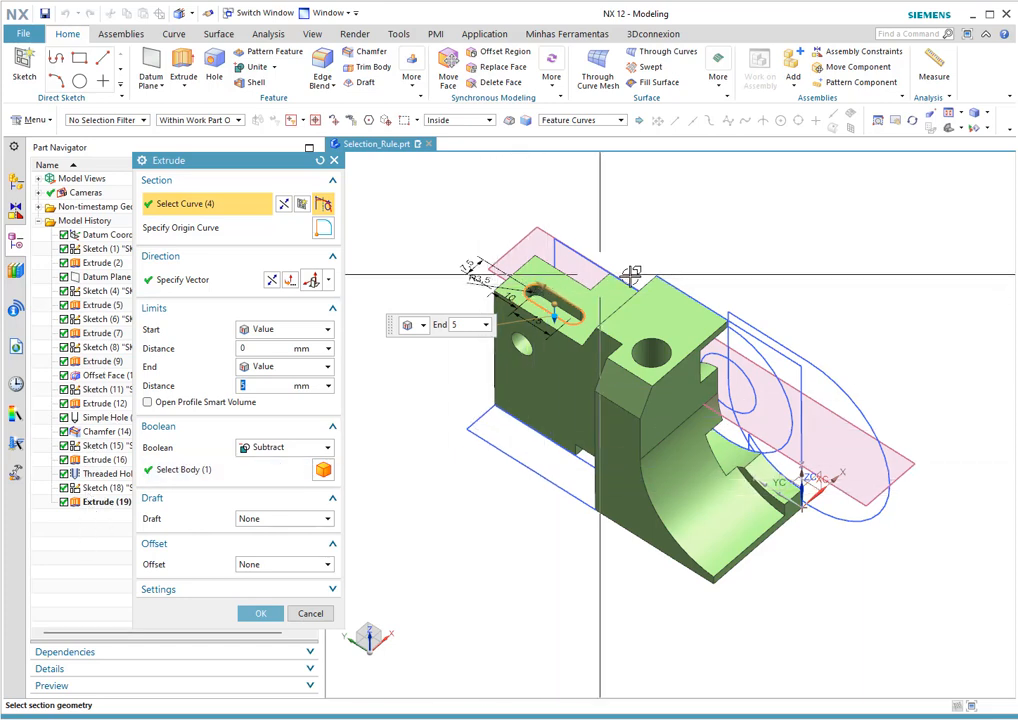
left_click(310, 613)
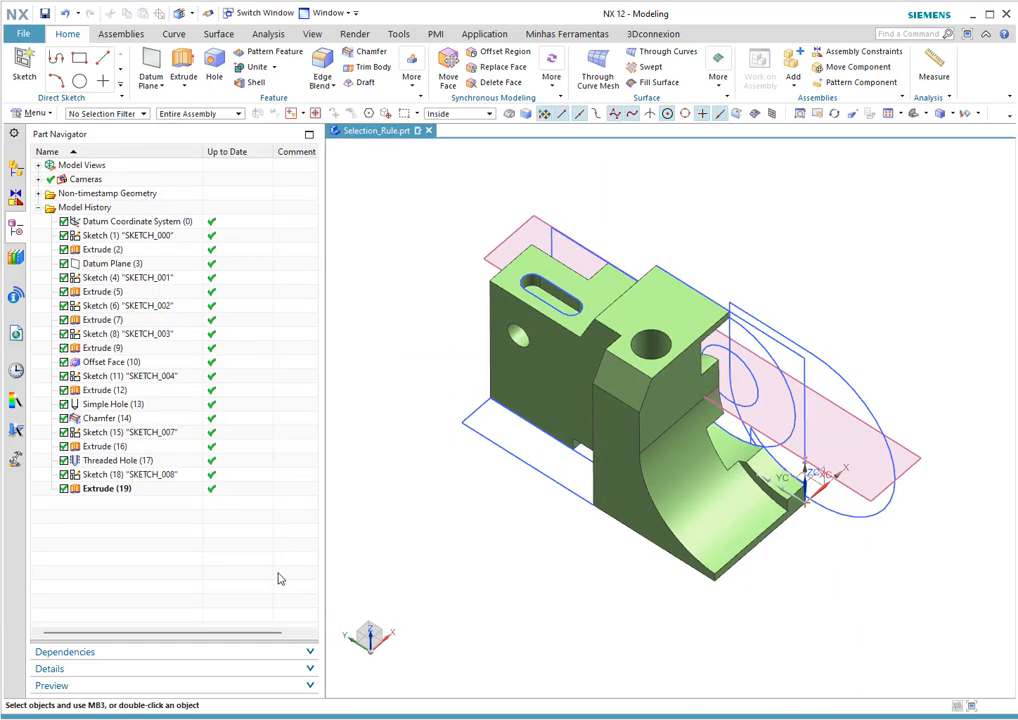
Inspect Extrude (2)'s parameters and section dimensions without rollback, viewing the profile from the opposite side, and cancel the edit
right_click(95, 252)
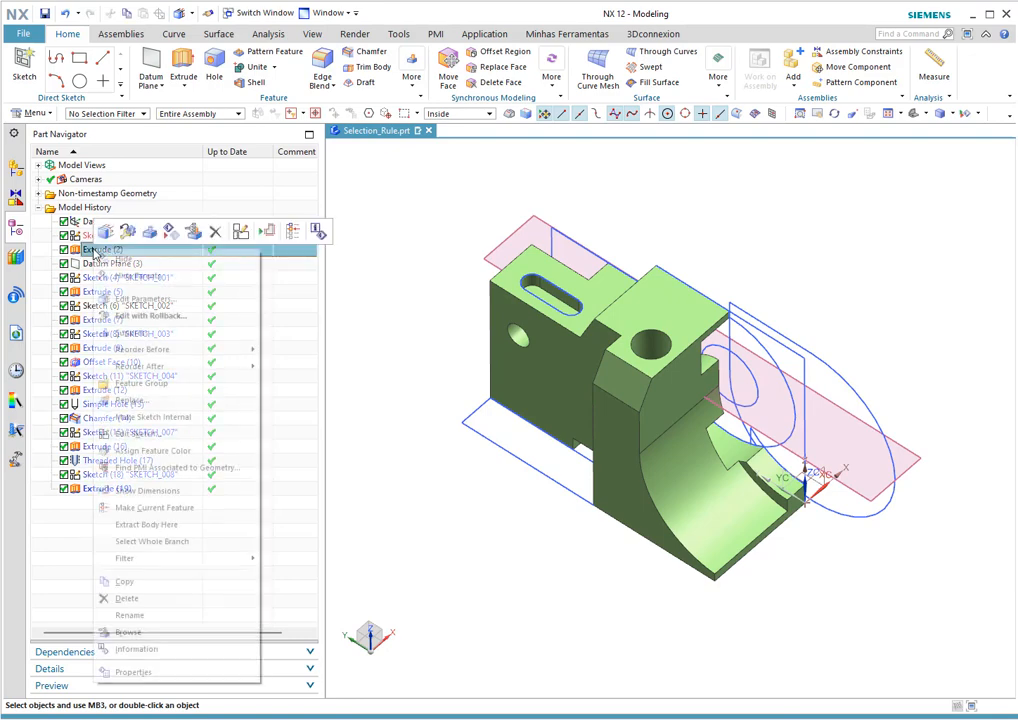
left_click(145, 300)
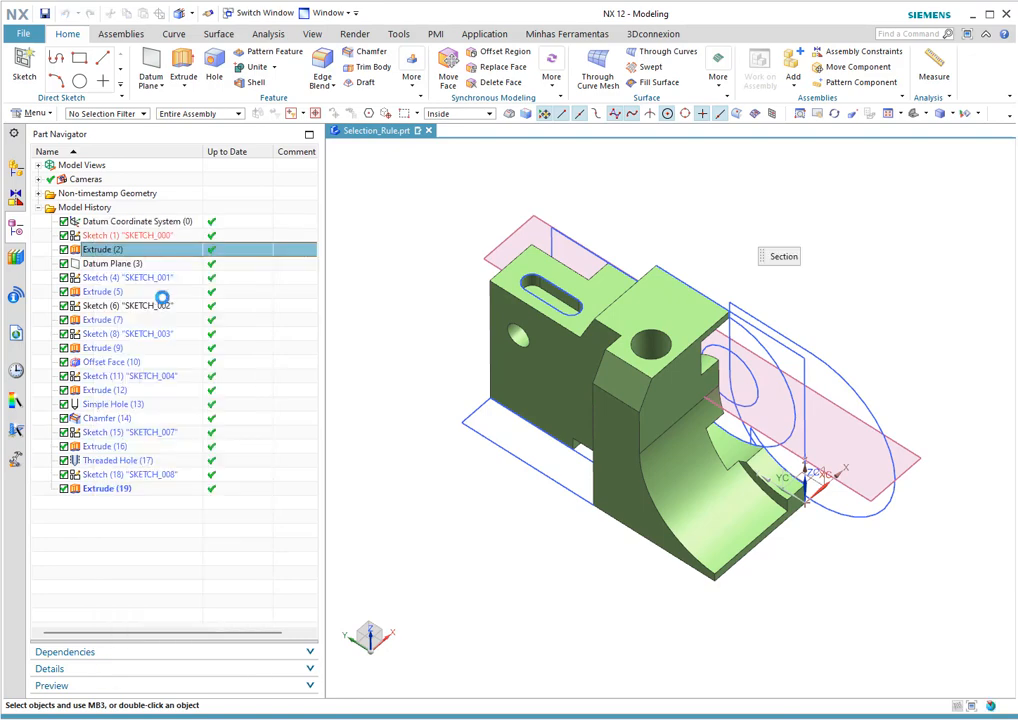
left_click_drag(250, 165, 335, 121)
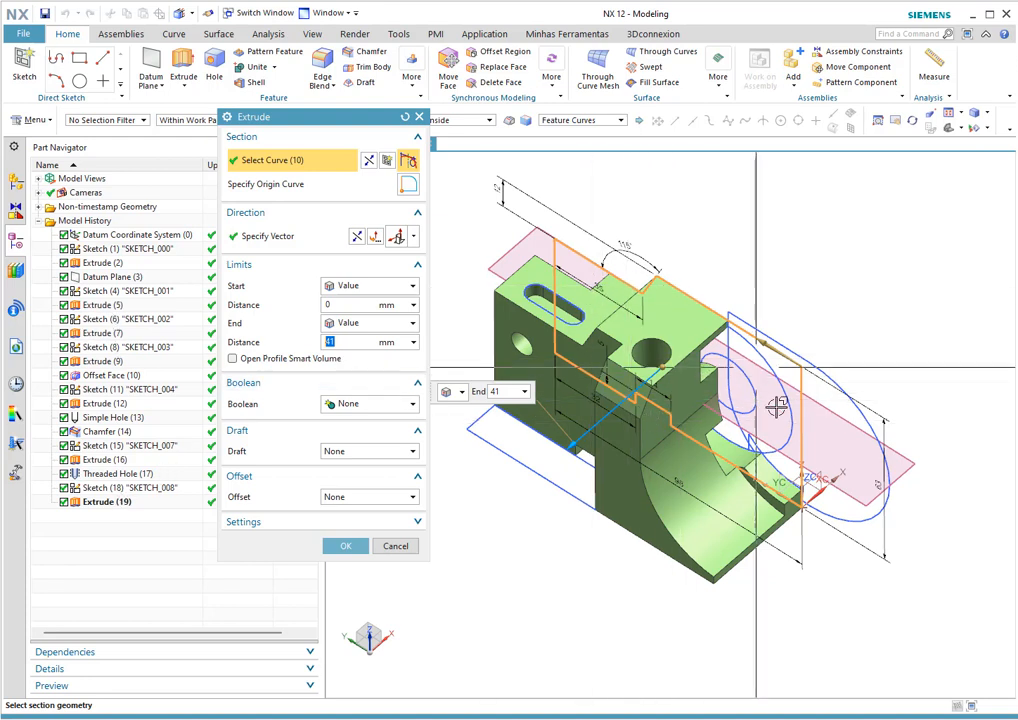
middle_click_drag(741, 417, 601, 481)
middle_click_drag(605, 503, 631, 512)
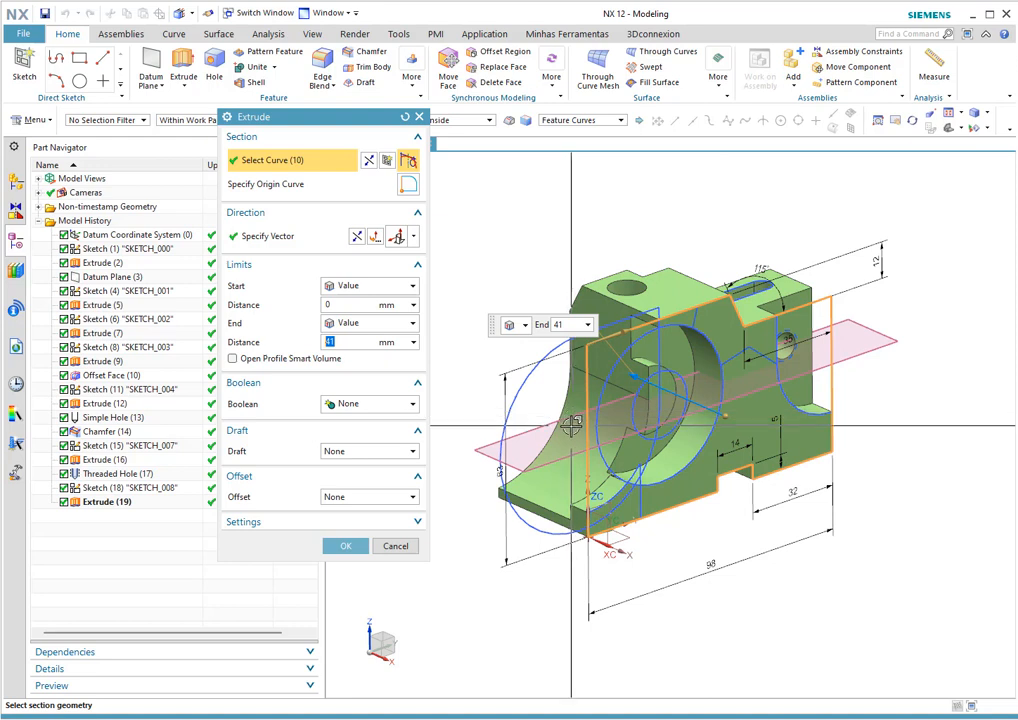
left_click(396, 546)
Inspect the parameters of Offset Face (10) without rollback, including its selected face and offset, and cancel the edit
right_click(110, 369)
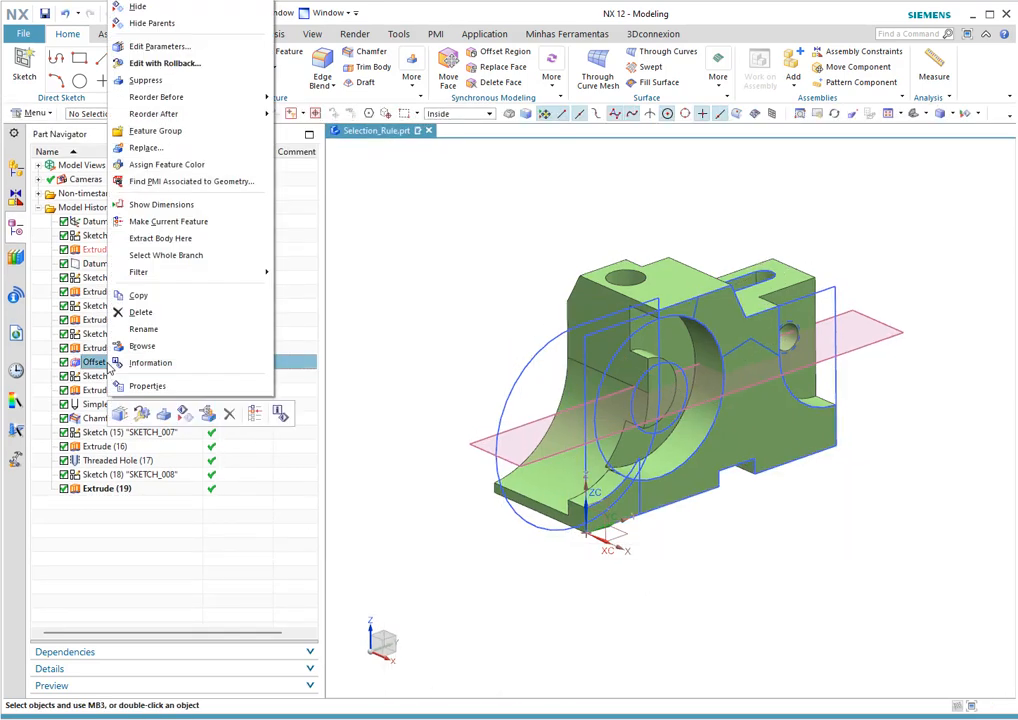
left_click(160, 46)
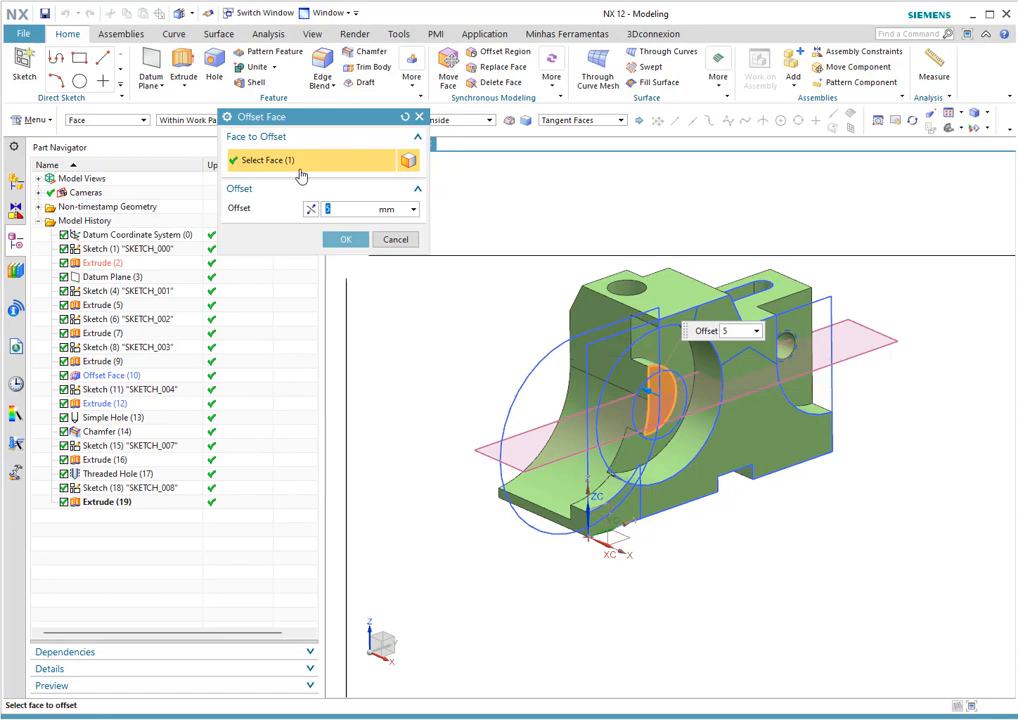
left_click_drag(309, 122, 335, 266)
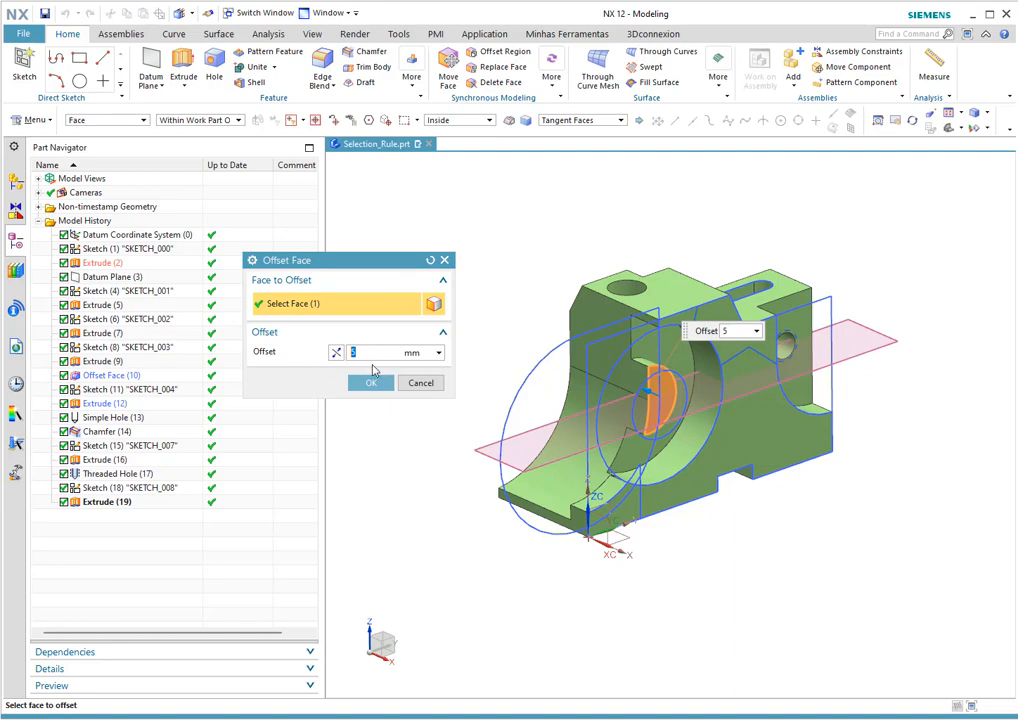
left_click(412, 385)
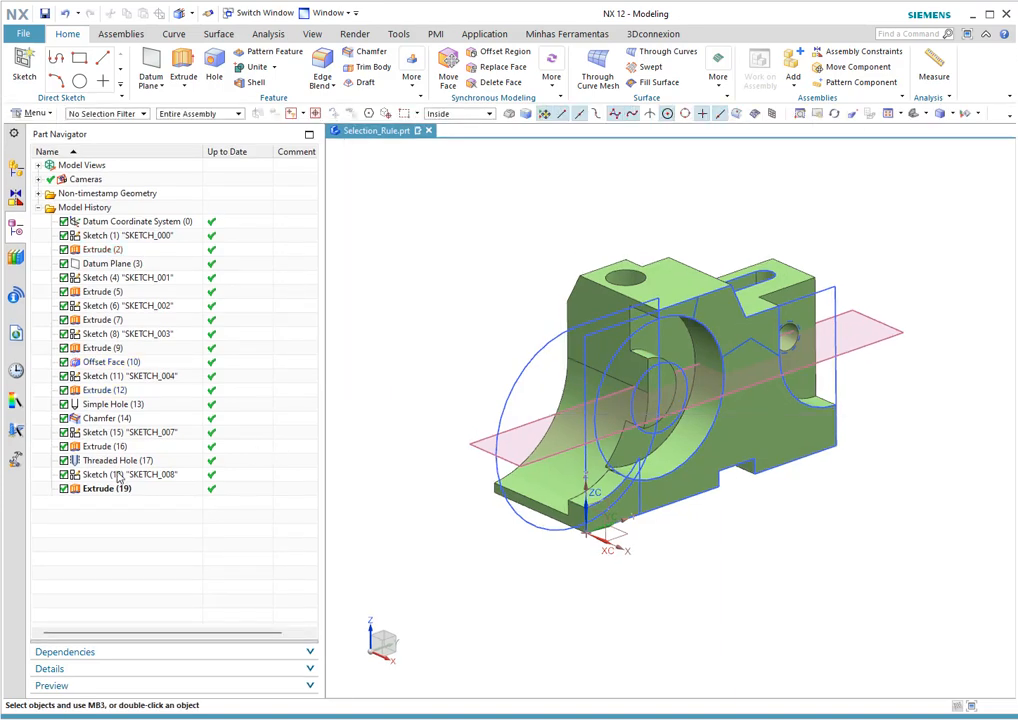
Shell the body with a 2 mm wall thickness, removing the flat side face cut by Extrude (16) around the small threaded hole
middle_click_drag(600, 340, 643, 335)
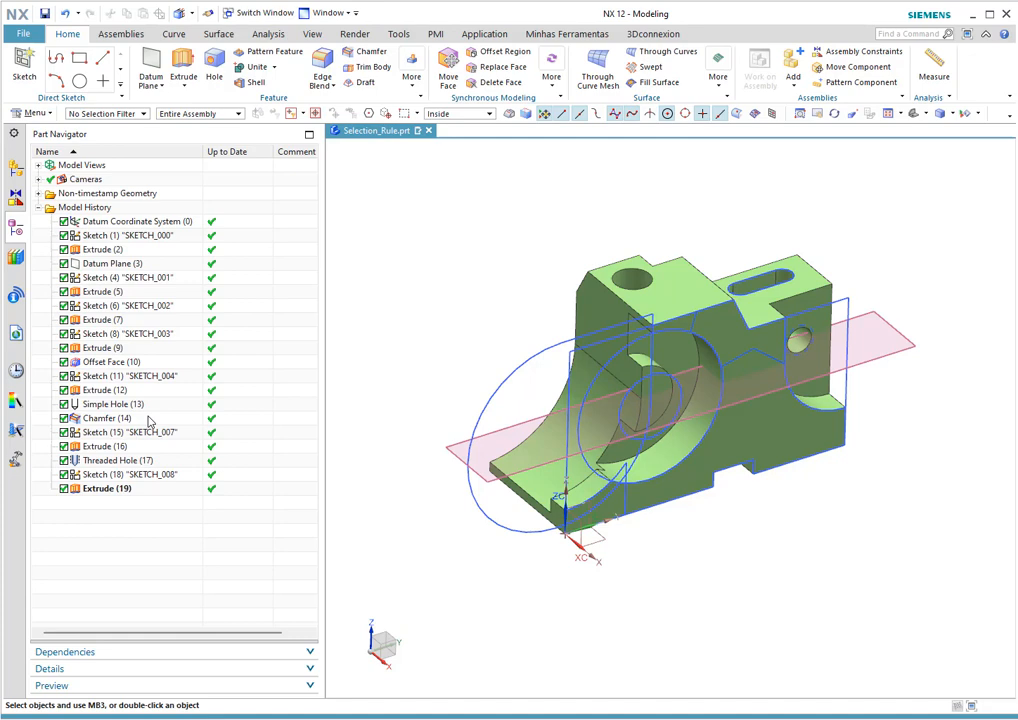
middle_click_drag(532, 336, 836, 386)
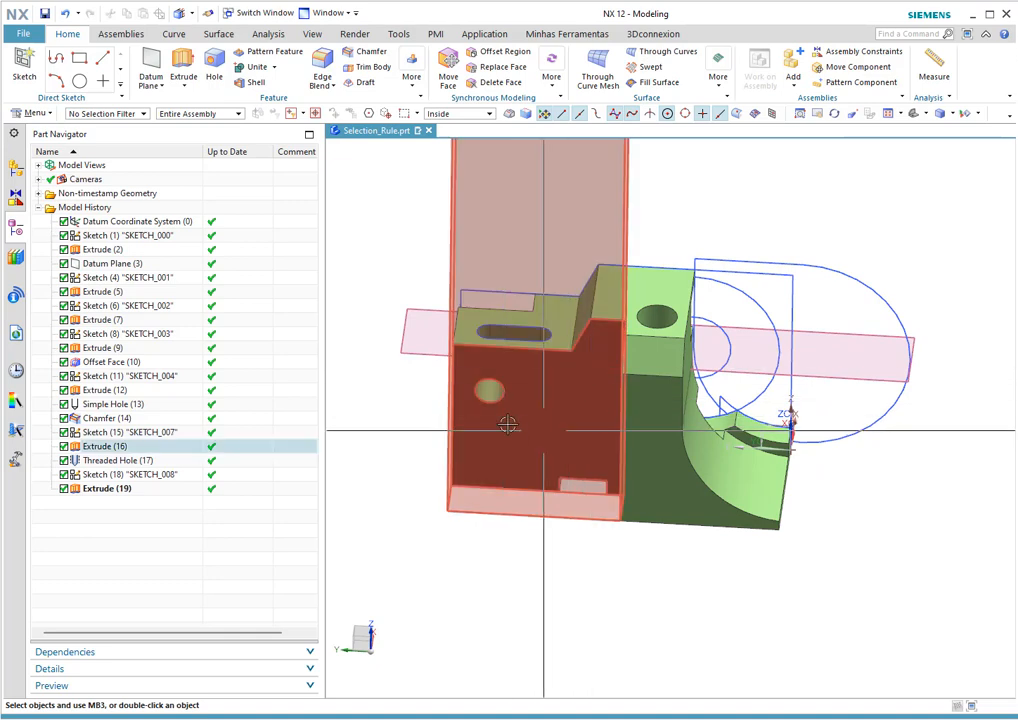
middle_click_drag(382, 402, 391, 379)
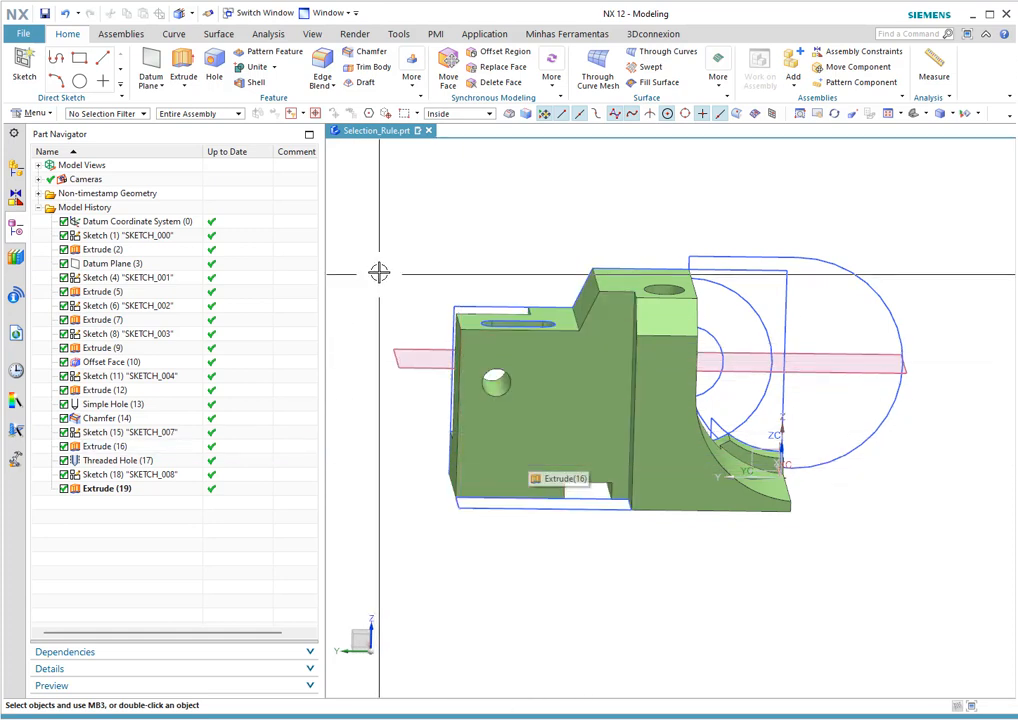
left_click(249, 86)
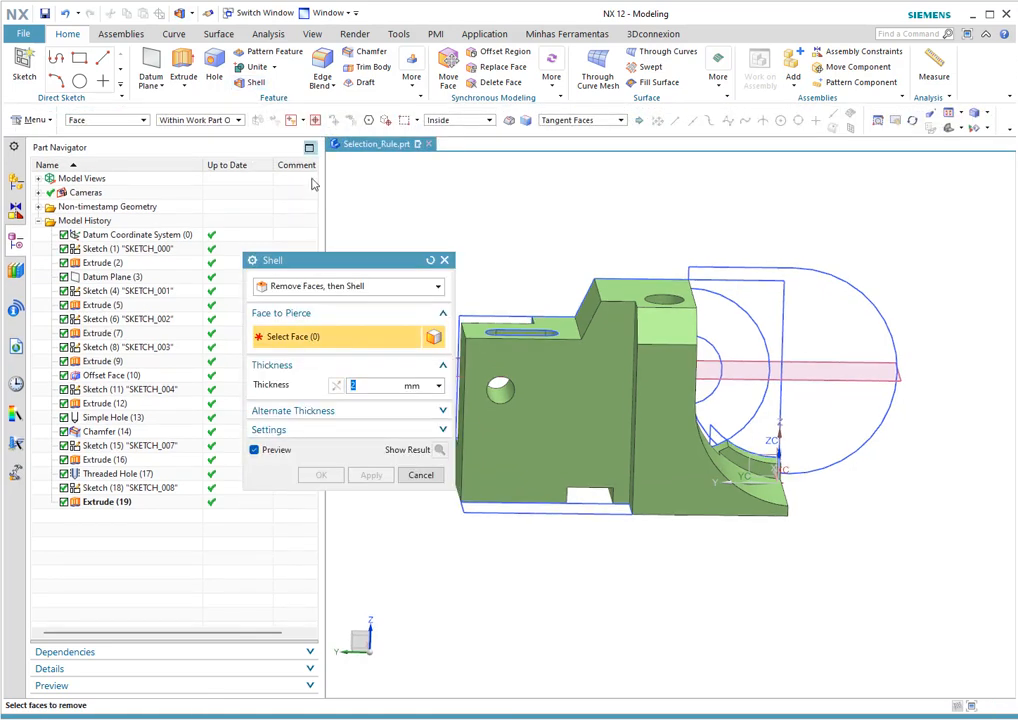
left_click_drag(350, 268, 328, 188)
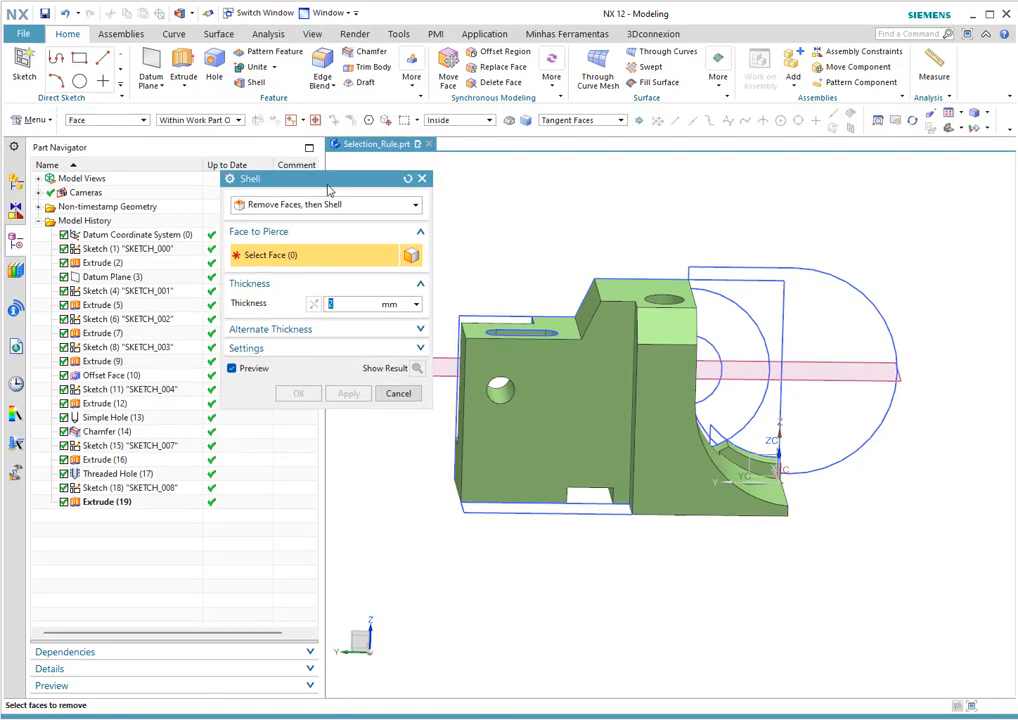
left_click(407, 182)
left_click_drag(347, 186, 353, 167)
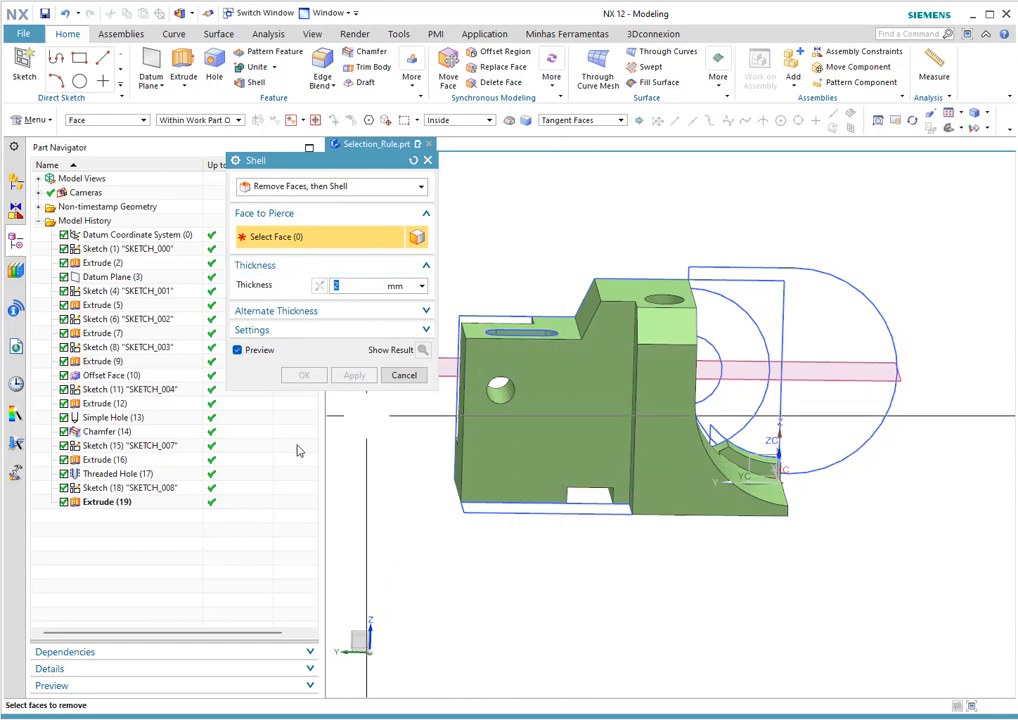
left_click(600, 470)
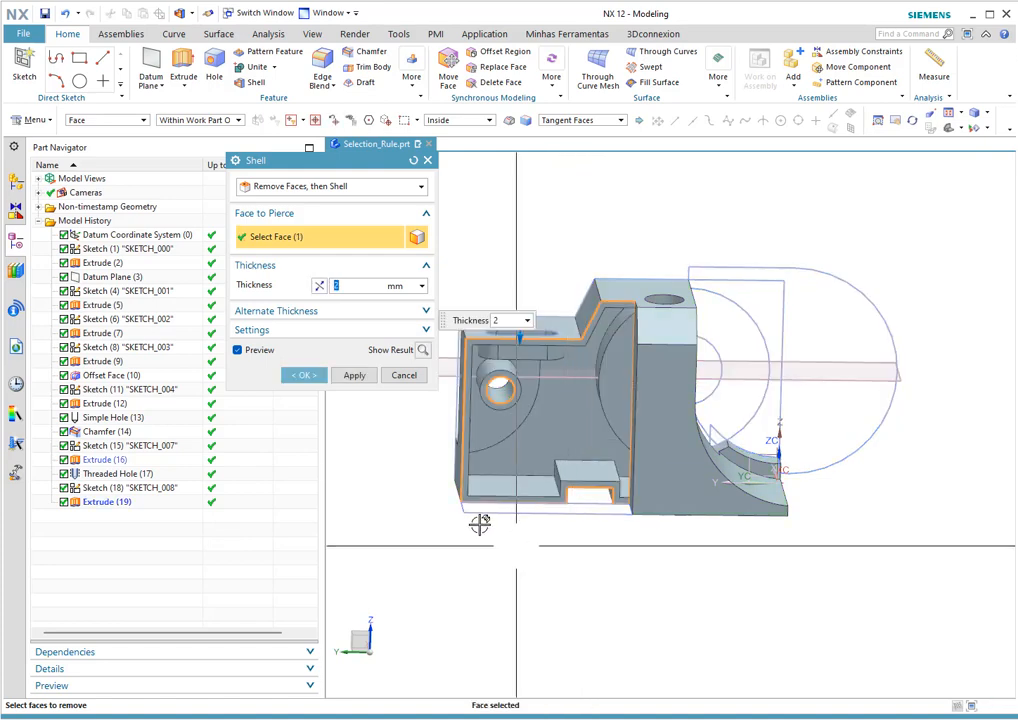
middle_click_drag(480, 525, 700, 475)
left_click(306, 376)
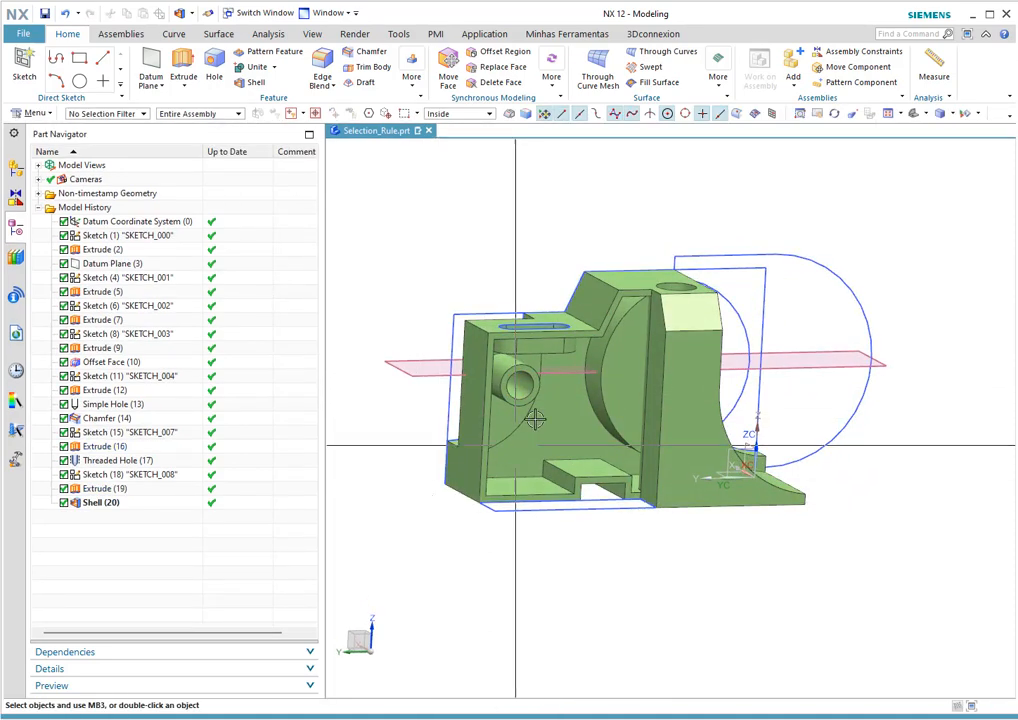
Blend the two inner corner edges of the rectangular notch across the body's underside with a 3 mm radius
middle_click_drag(534, 418, 544, 459)
scroll(548, 400, "up", 4)
middle_click_drag(548, 406, 571, 187)
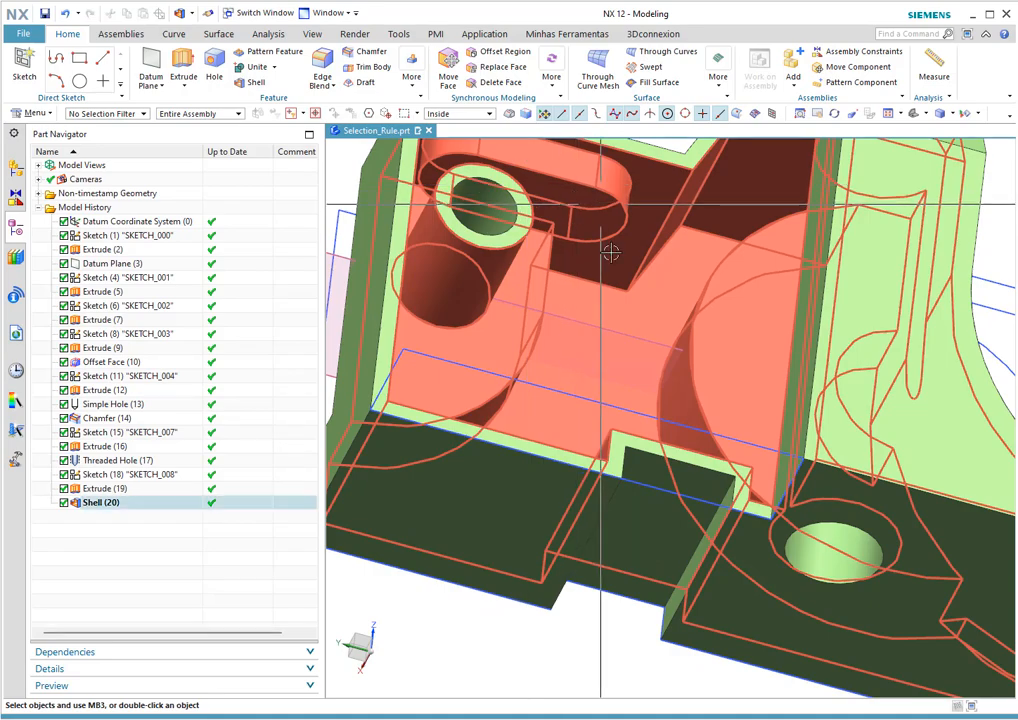
mouse_move(607, 252)
middle_mouse_down()
mouse_move(598, 227)
mouse_move(597, 249)
mouse_move(612, 264)
mouse_move(600, 268)
middle_mouse_up()
scroll(601, 269, "down", 3)
middle_click_drag(654, 334, 695, 250)
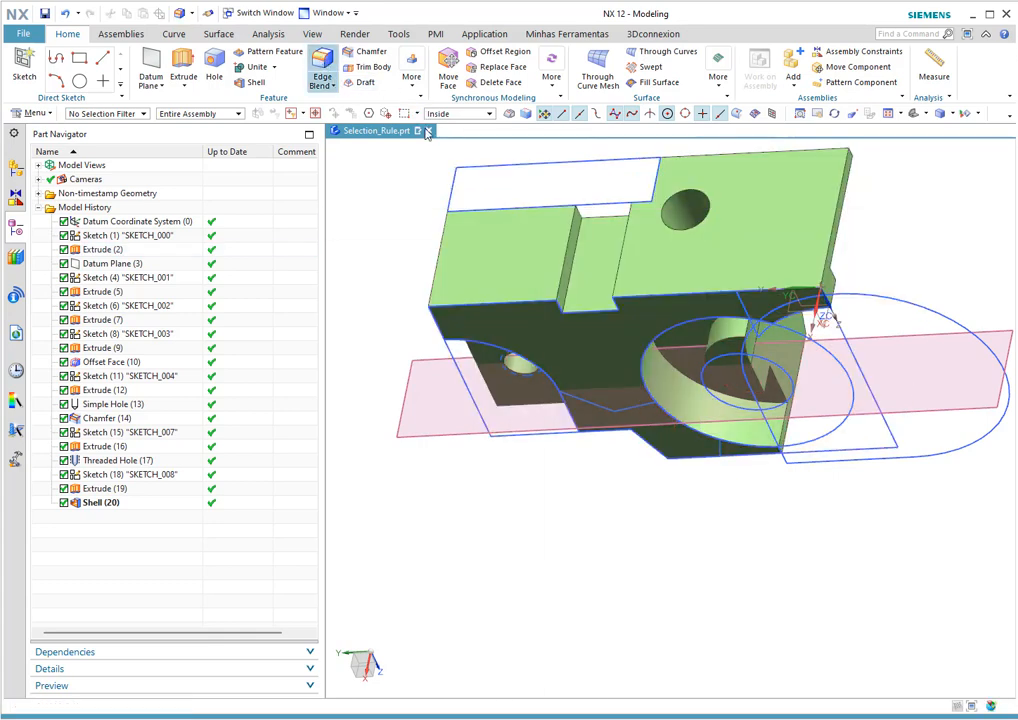
left_click(579, 254)
middle_click_drag(579, 254, 716, 265)
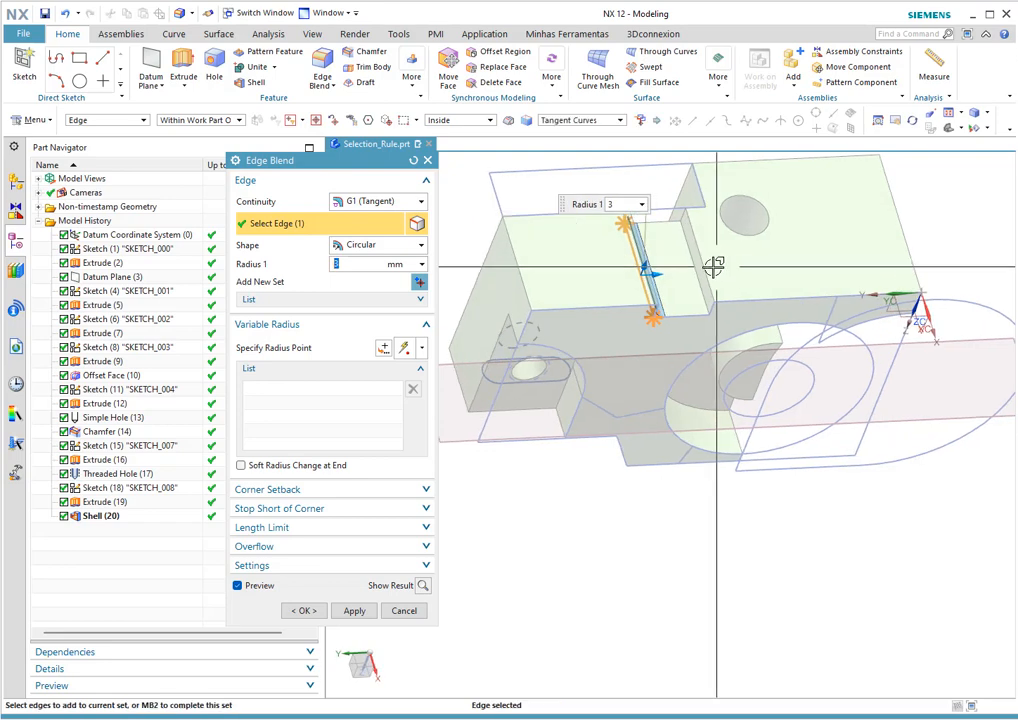
left_click(694, 260)
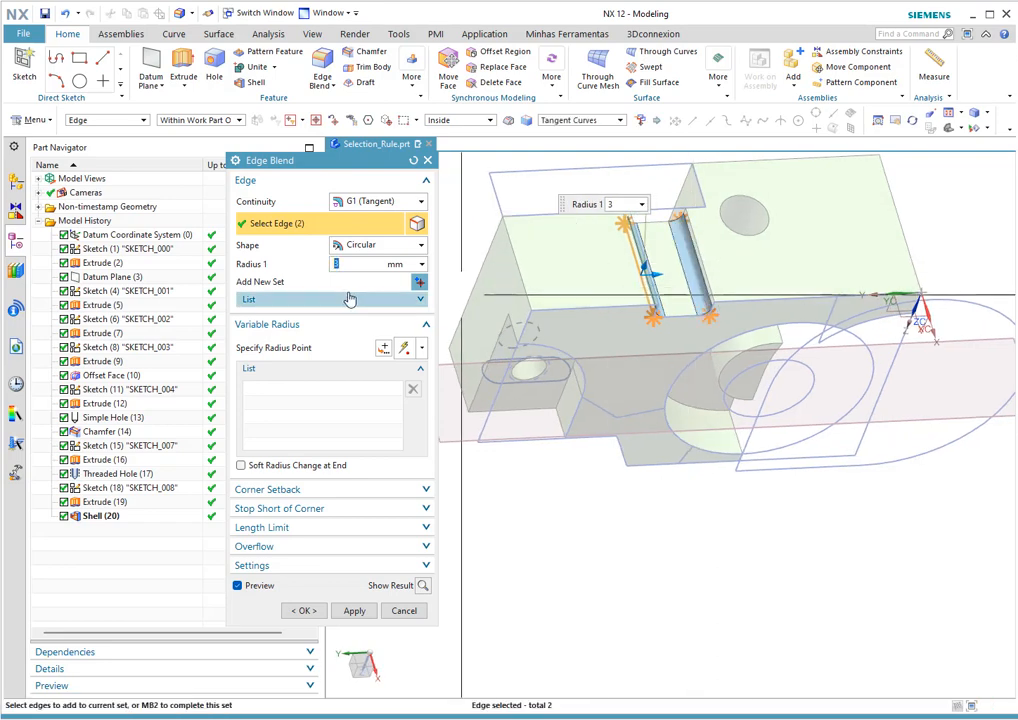
left_click(303, 612)
Examine Extrude (19) and the new edge blend on the shelled body, highlighting the blended notch edges from the model history
middle_click_drag(450, 560, 600, 412)
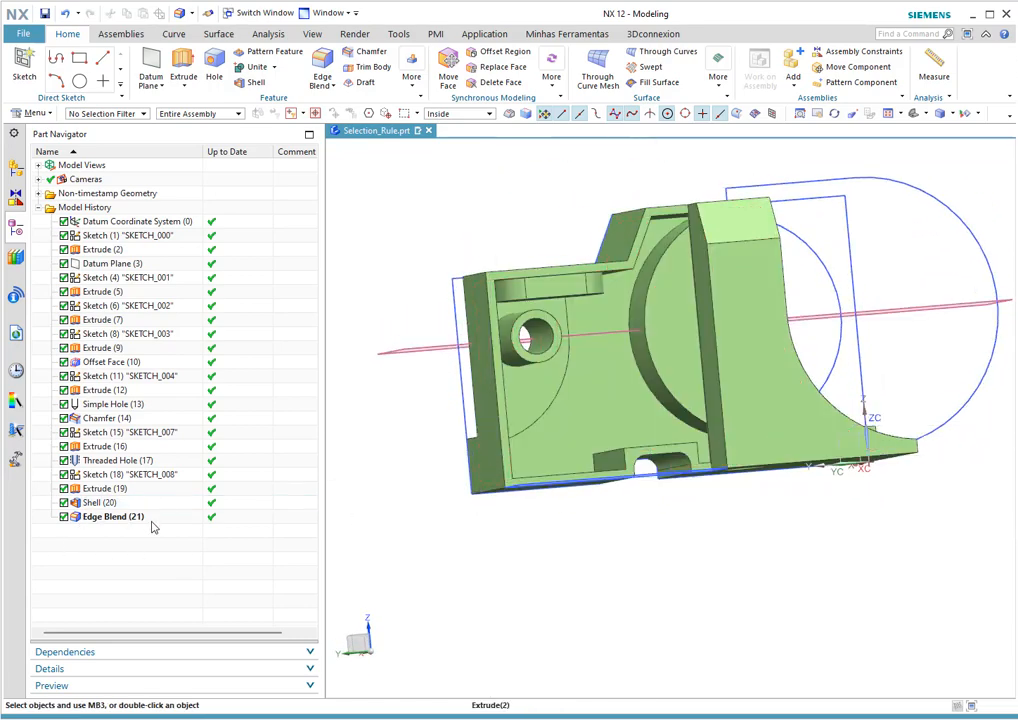
left_click(105, 488)
mouse_move(600, 380)
middle_mouse_down()
mouse_move(700, 300)
mouse_move(834, 291)
mouse_move(547, 293)
middle_mouse_up()
left_click(100, 517)
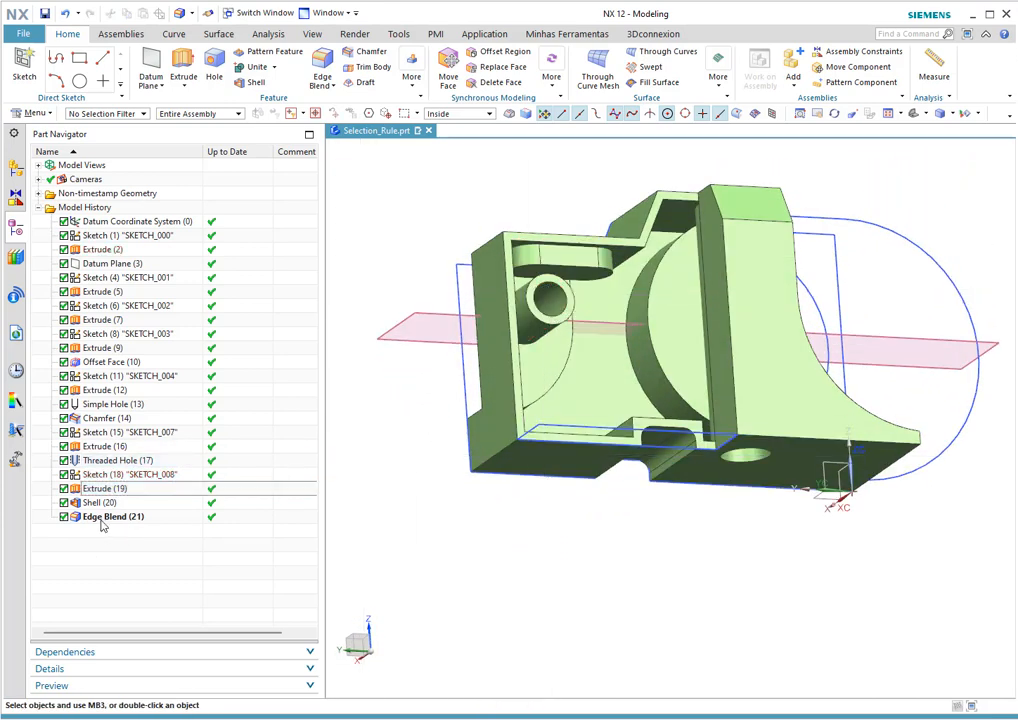
middle_click_drag(661, 459, 648, 360)
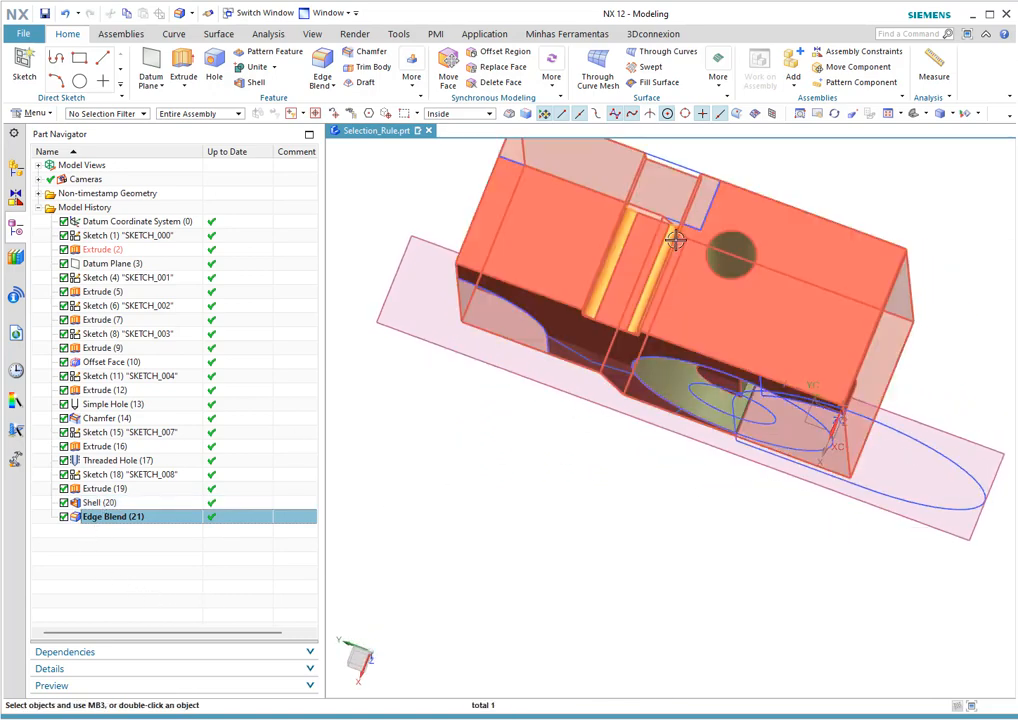
middle_click_drag(673, 234, 667, 183)
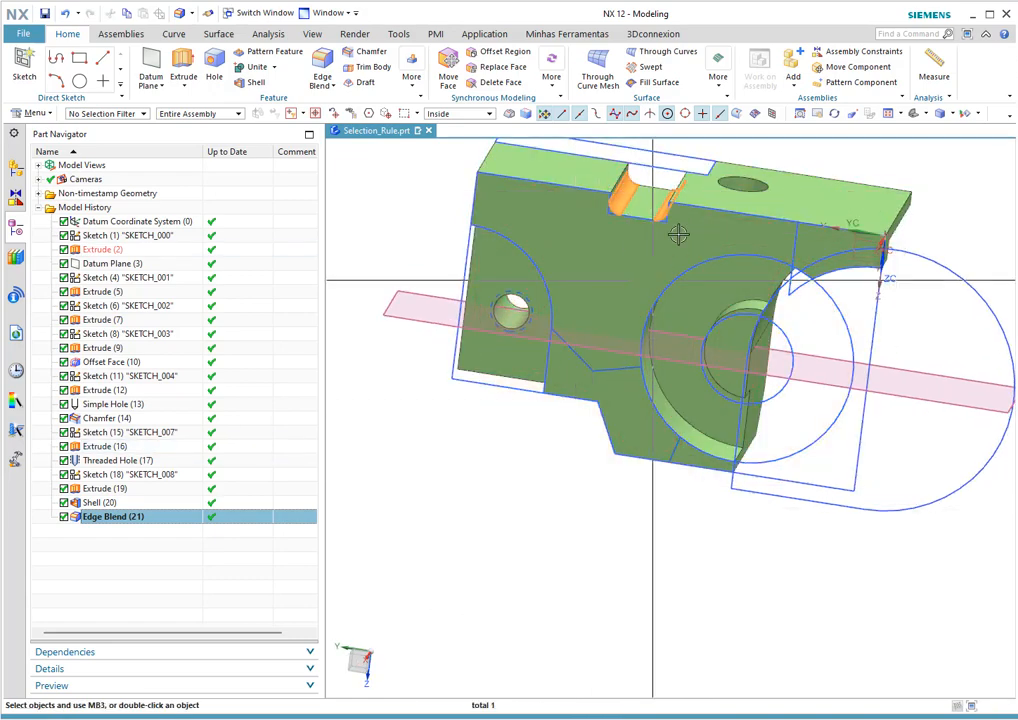
Preview a 3 mm edge blend on the two sharp corner edges above the notch inside the shelled cavity, and cancel it
middle_click_drag(677, 229, 641, 476)
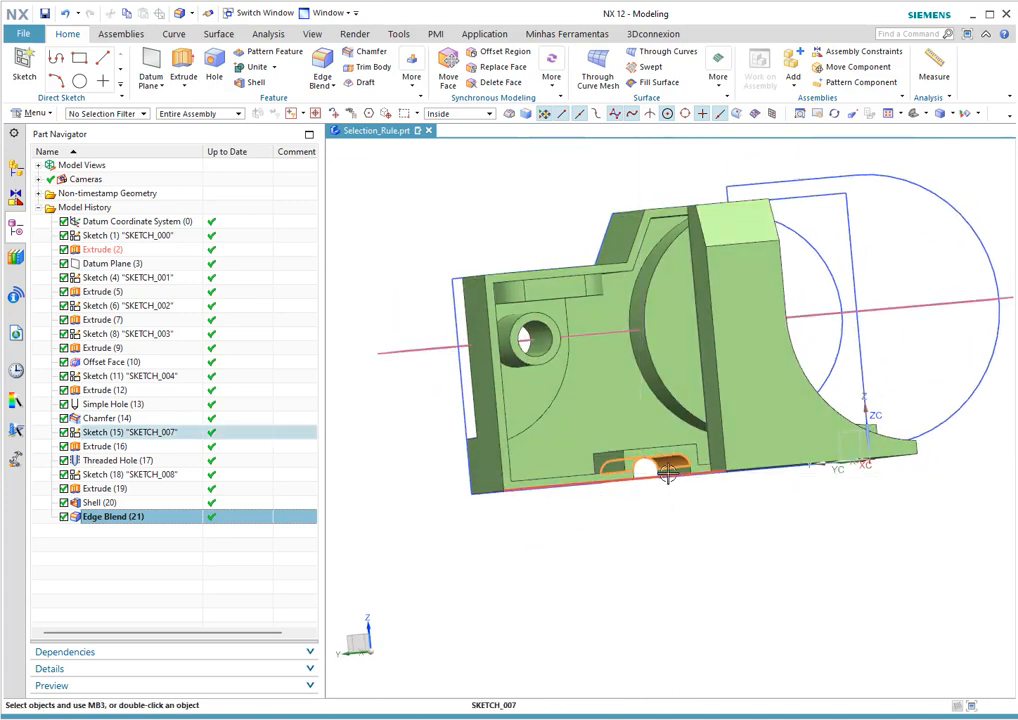
scroll(601, 443, "up", 4)
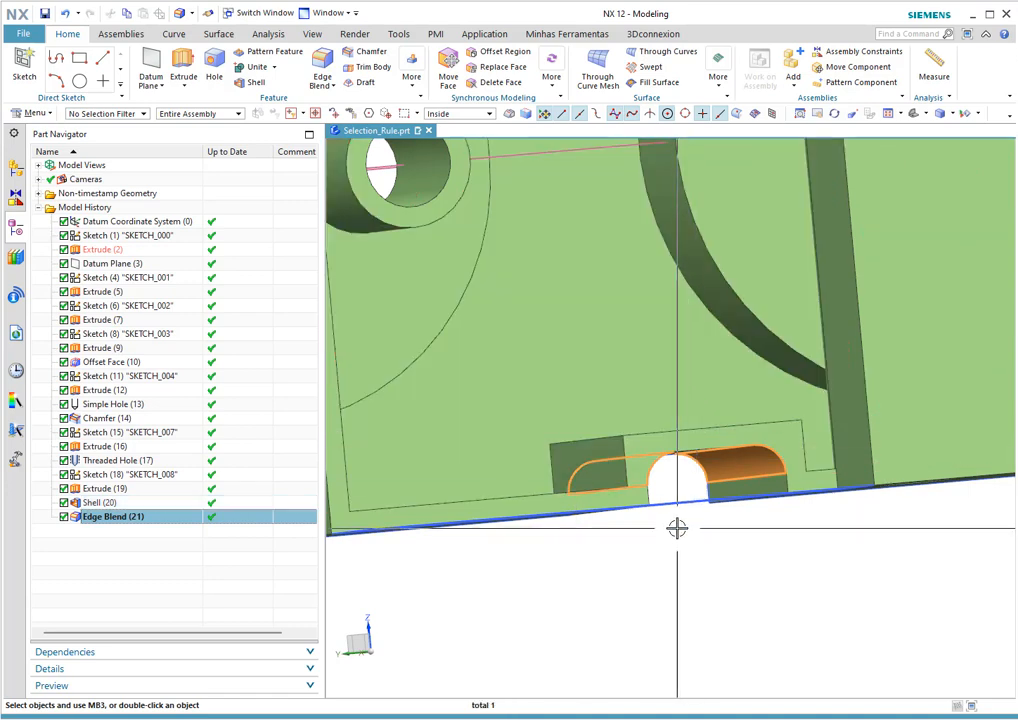
left_click(147, 544)
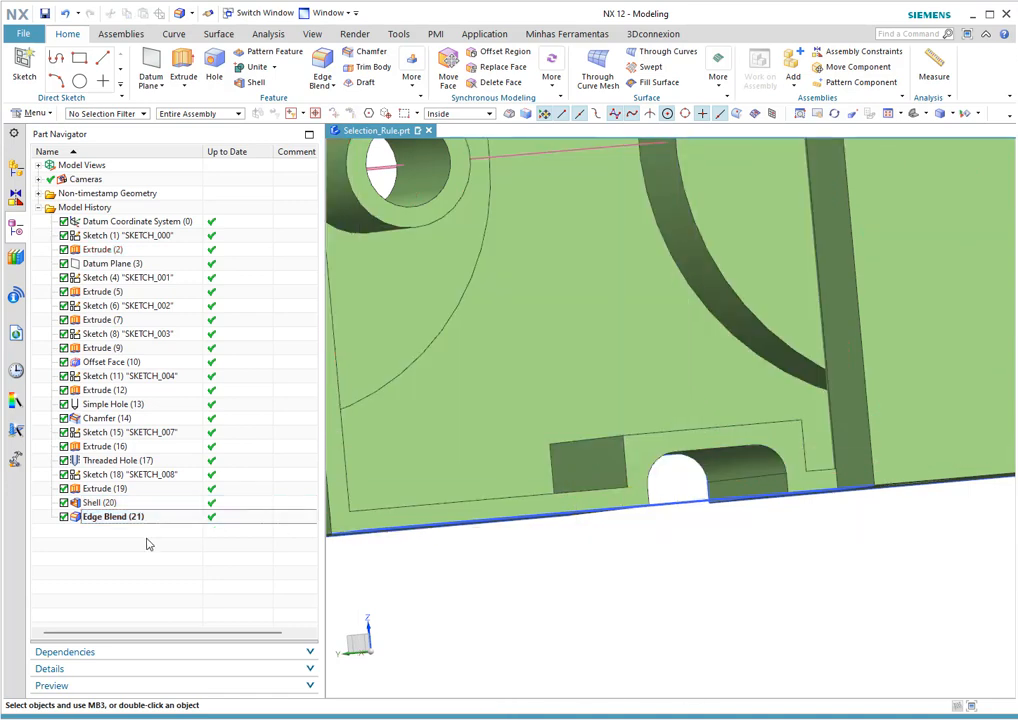
left_click(100, 502)
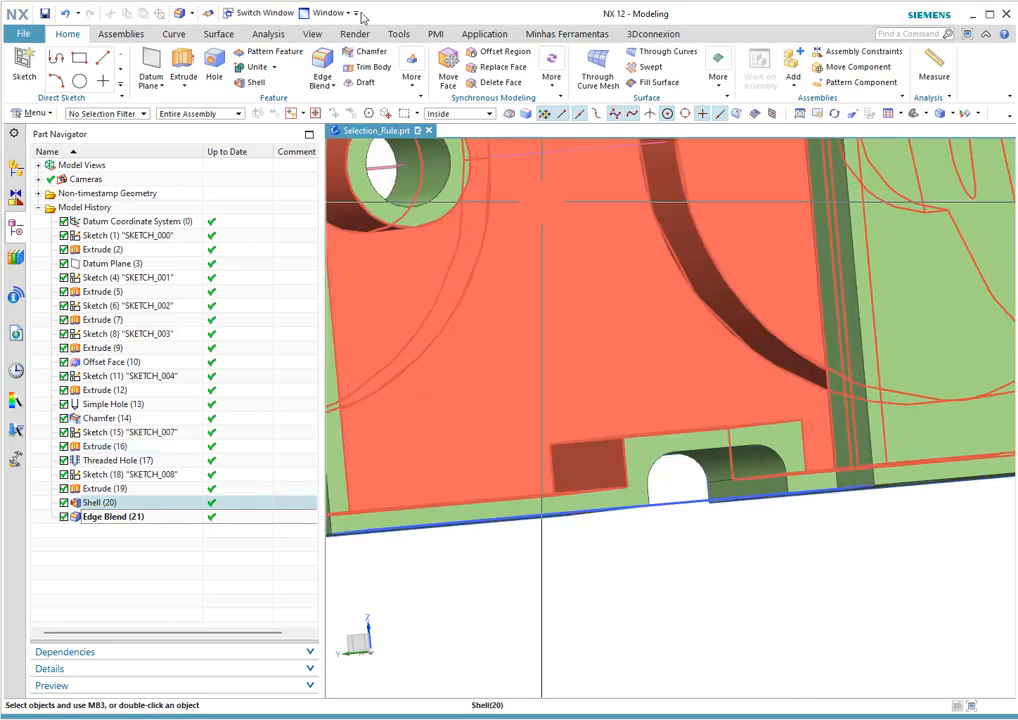
left_click(600, 436)
middle_click_drag(791, 413, 791, 431)
left_click(775, 433)
middle_click_drag(702, 536, 672, 484)
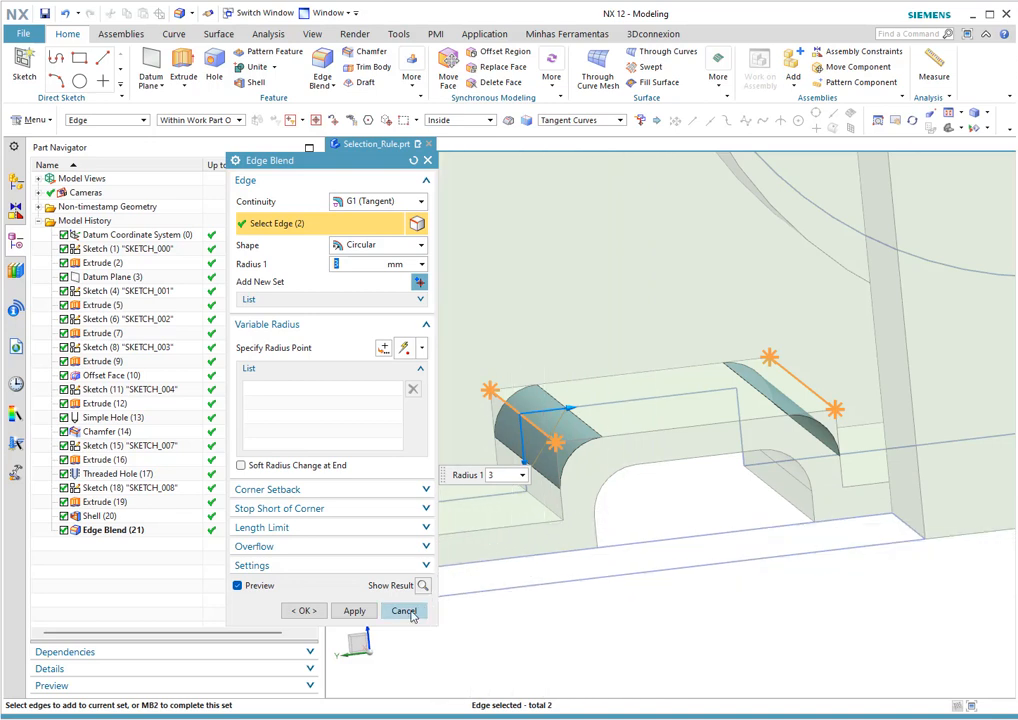
left_click(404, 611)
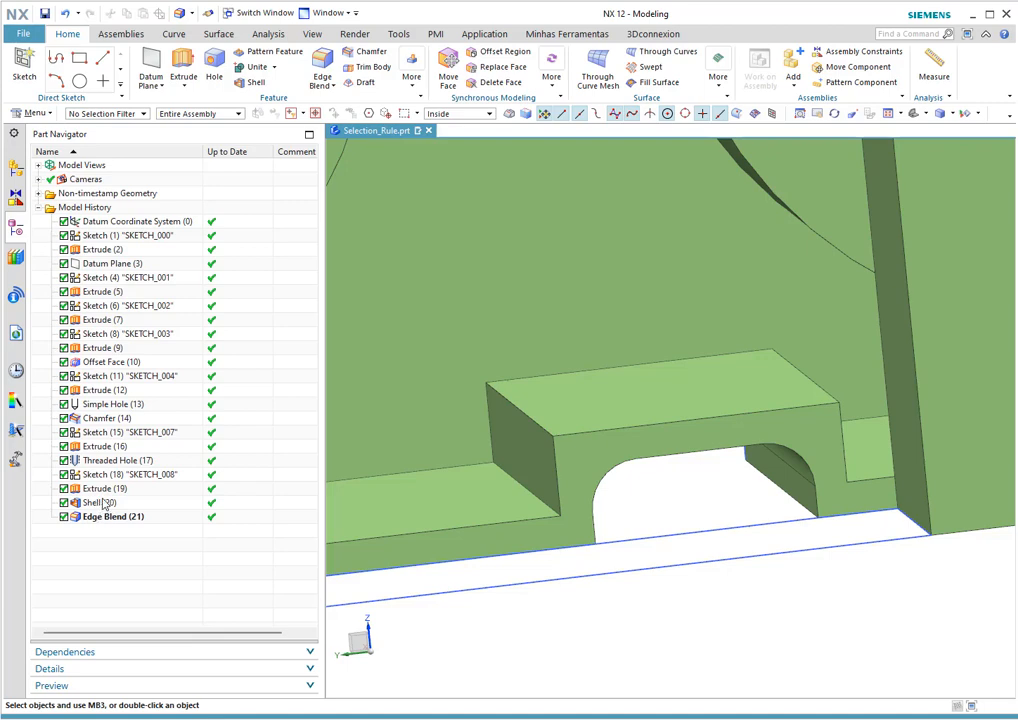
Reorder Shell (20) before the slot's Extrude (19), and examine the slot and its extrude inside the shelled body
scroll(690, 385, "down", 4)
middle_click_drag(678, 453, 629, 507)
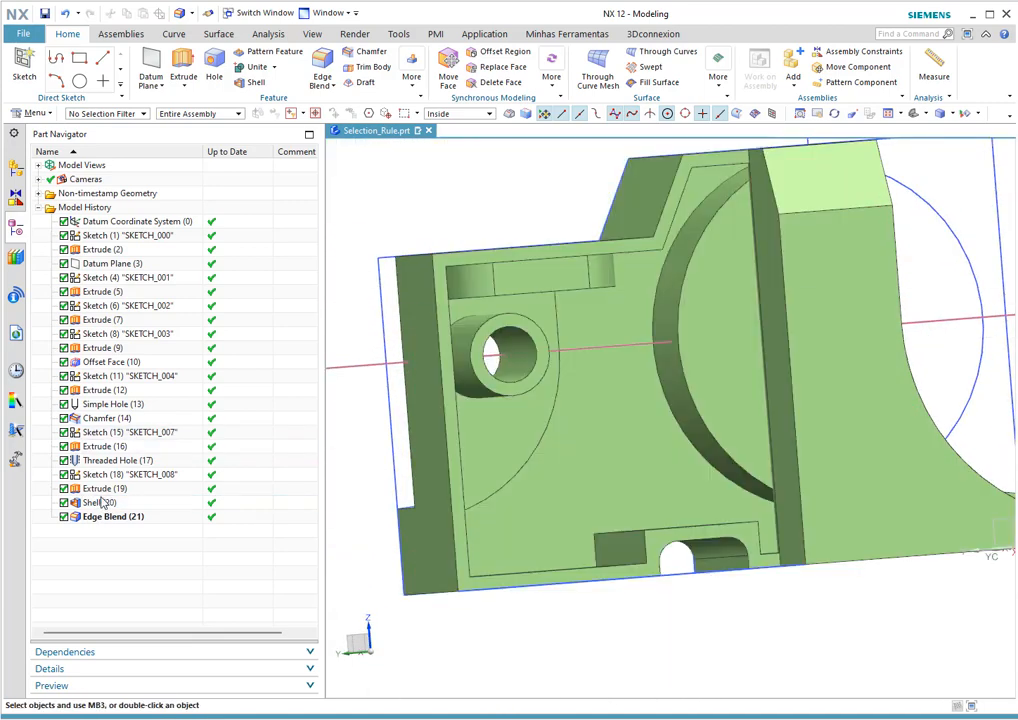
middle_click_drag(620, 420, 498, 356)
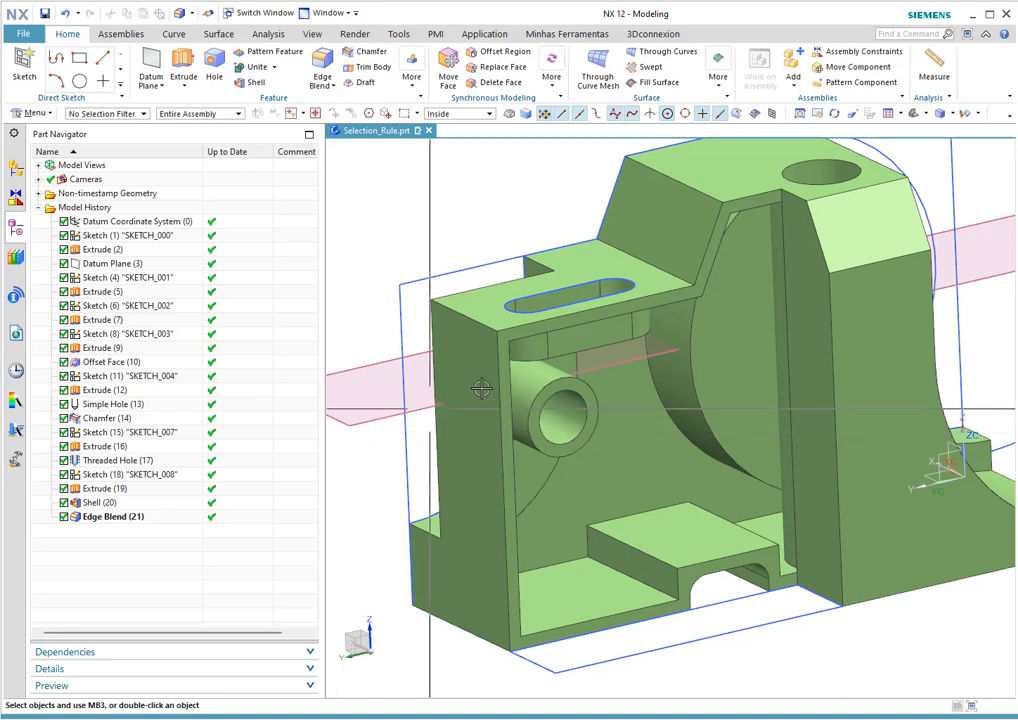
middle_click_drag(605, 344, 657, 320)
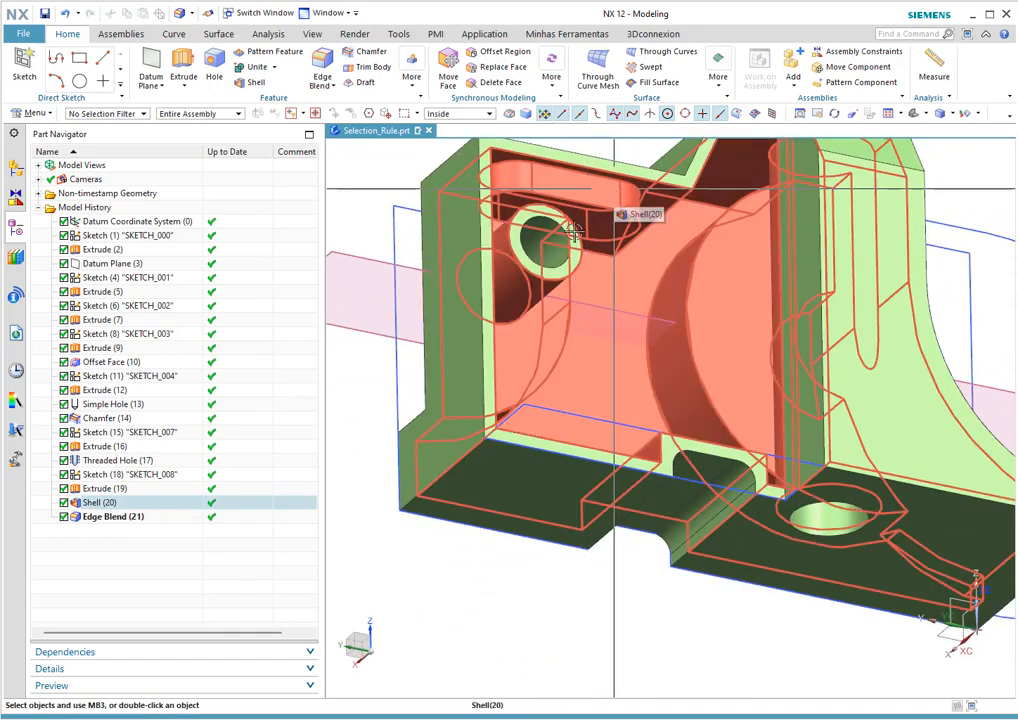
middle_click_drag(634, 218, 545, 330)
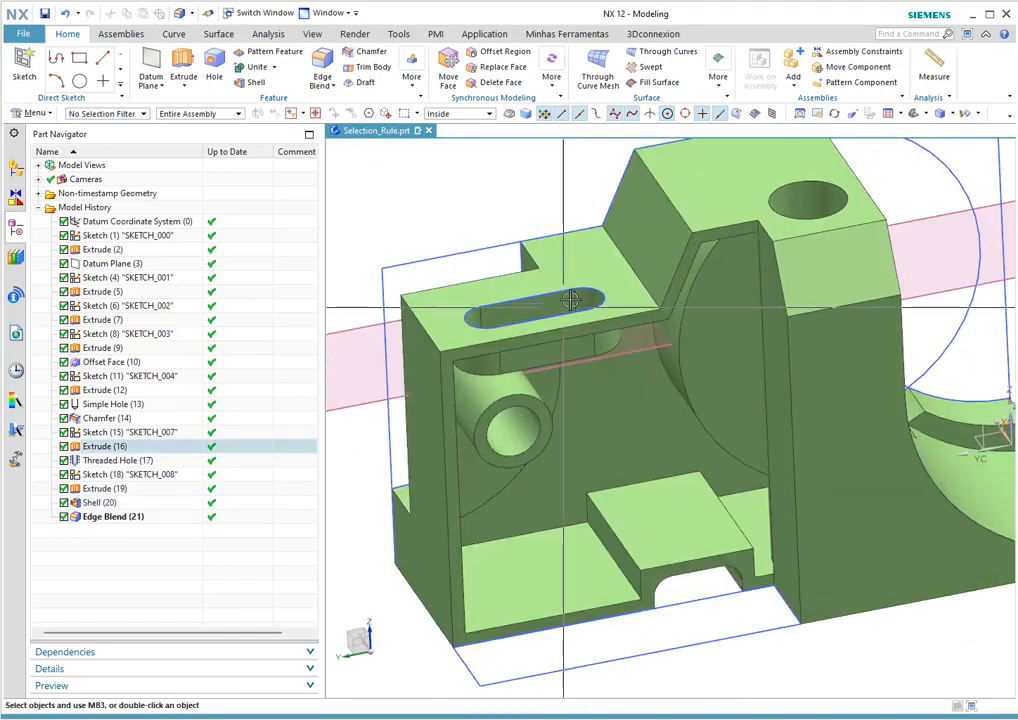
middle_click_drag(597, 366, 609, 348)
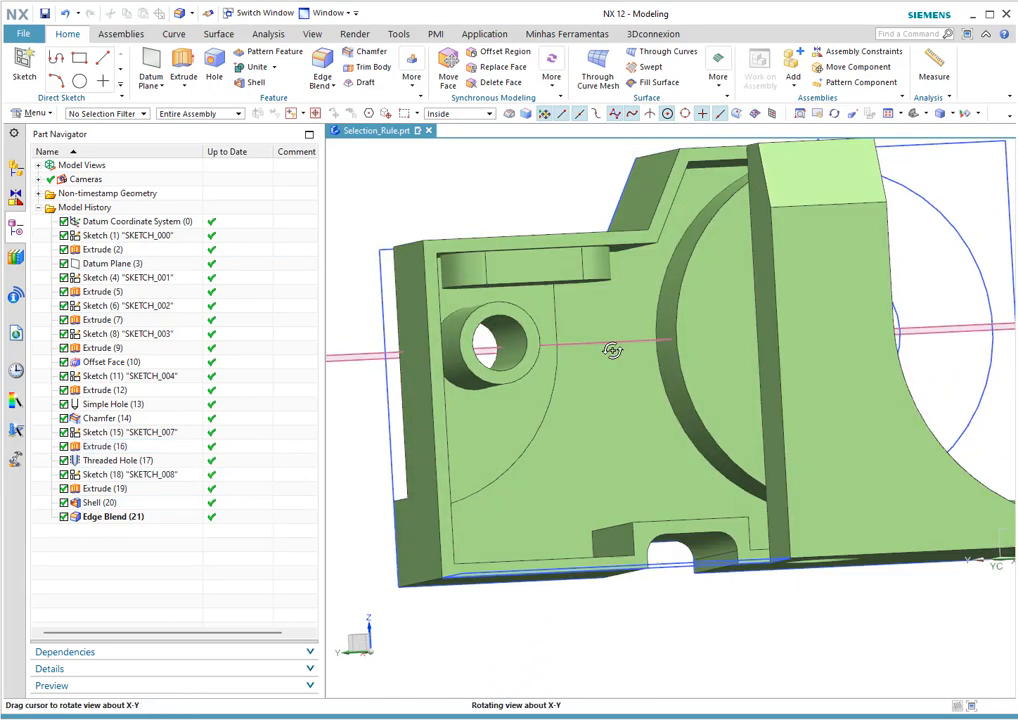
left_click_drag(95, 506, 155, 497)
middle_click_drag(580, 318, 597, 348)
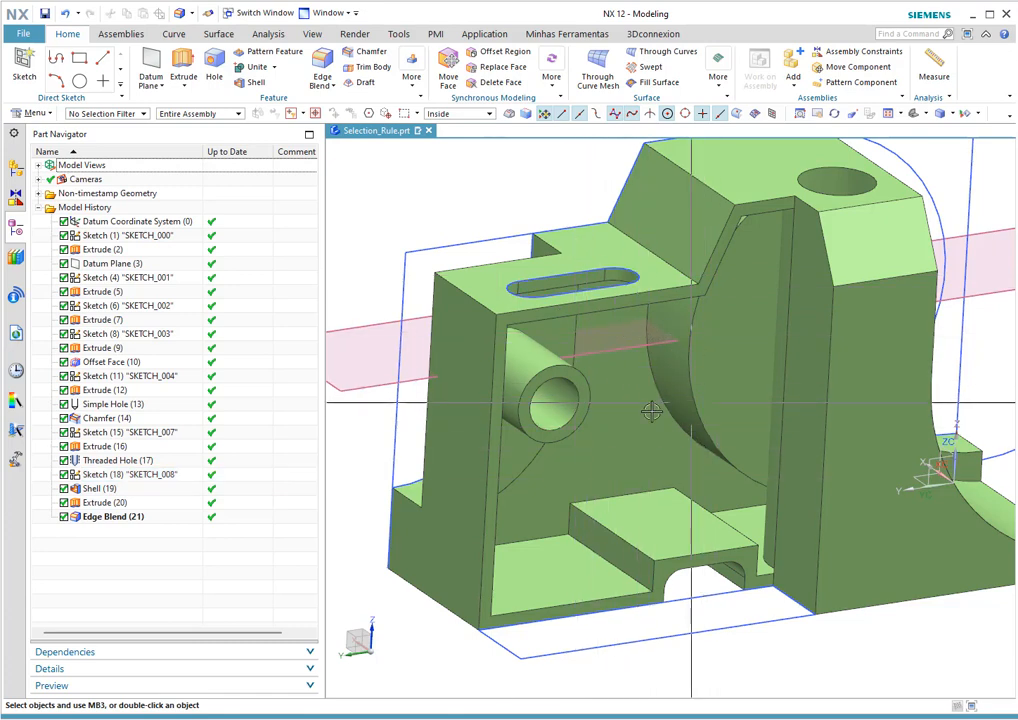
left_click(100, 503)
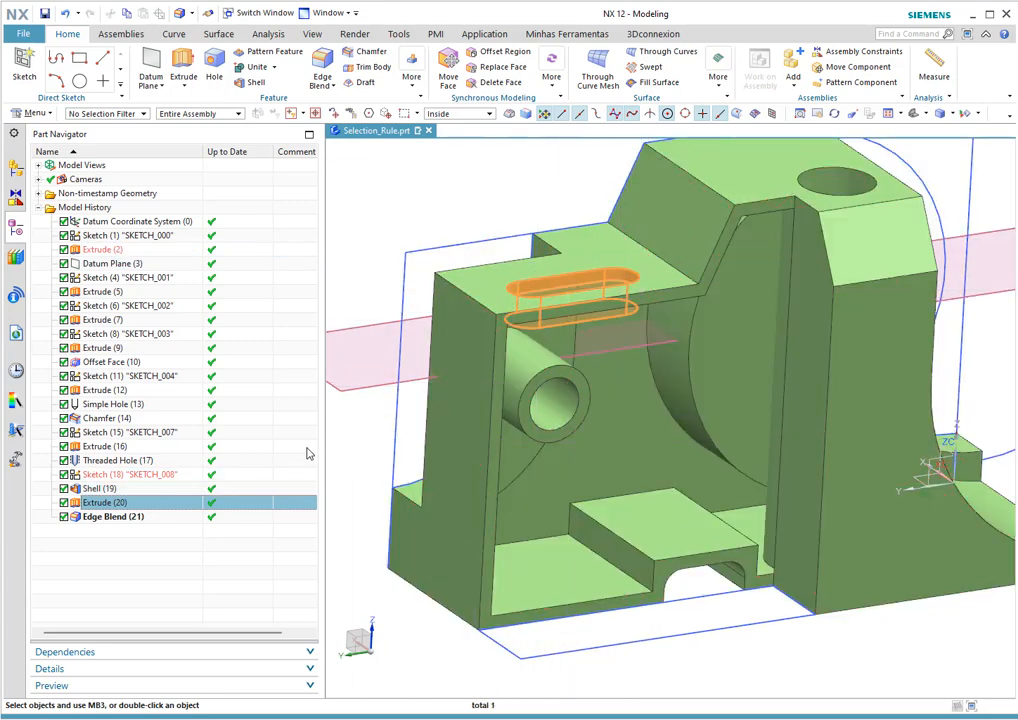
middle_click_drag(682, 470, 708, 444)
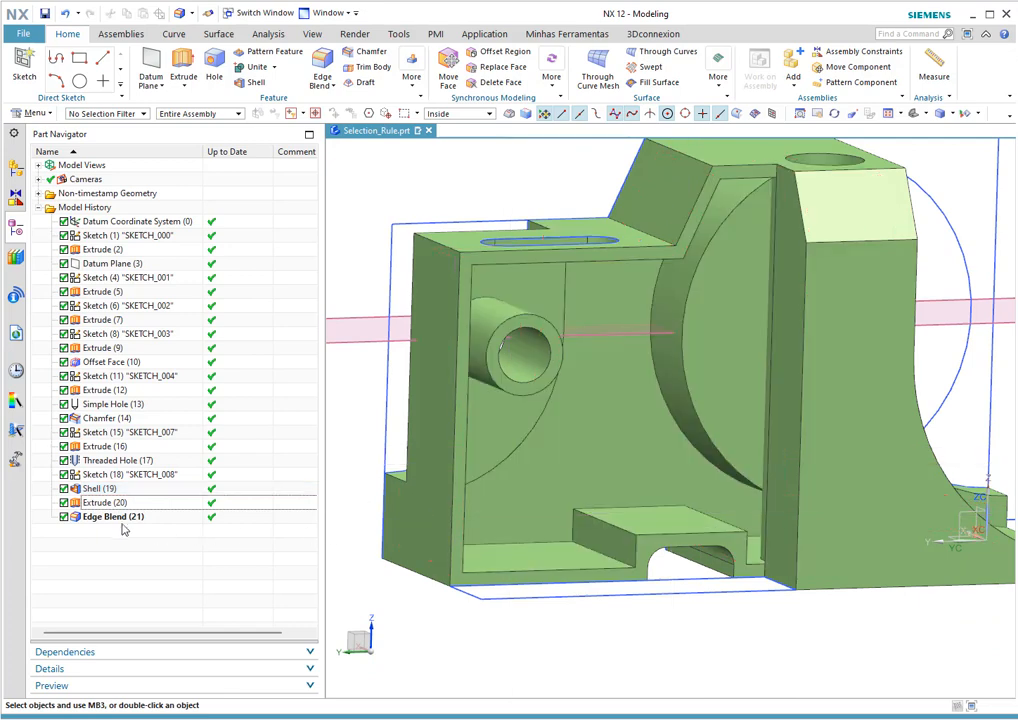
Reorder the notch's Edge Blend before the slot's Extrude and the Shell, and examine the shelled wall around the notch
left_click(106, 517)
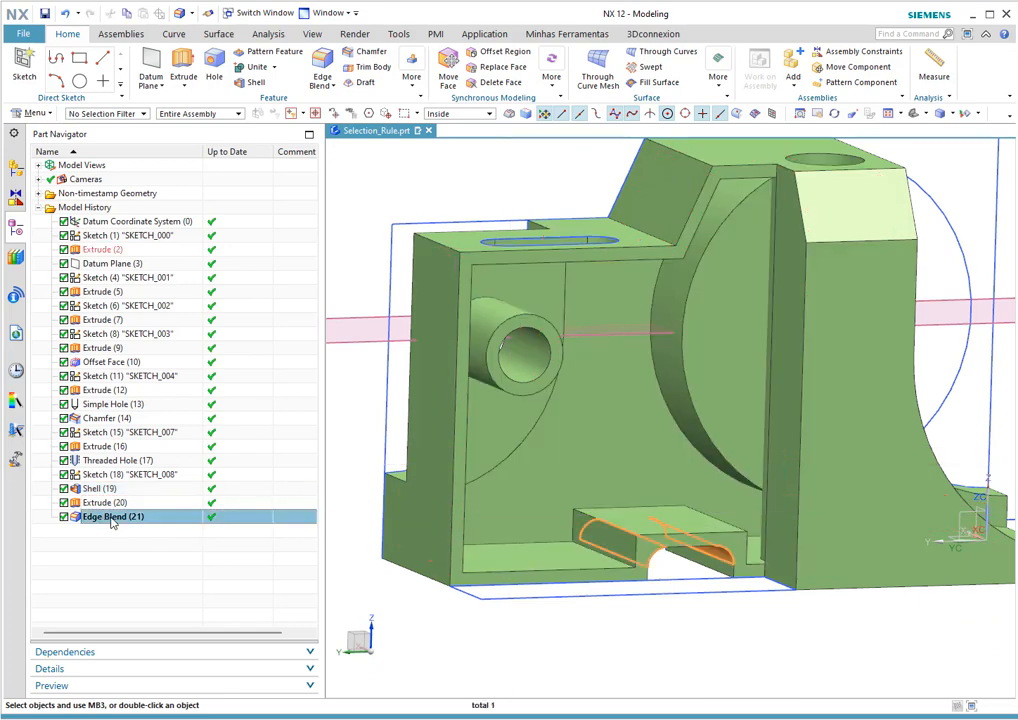
left_click_drag(111, 521, 82, 506)
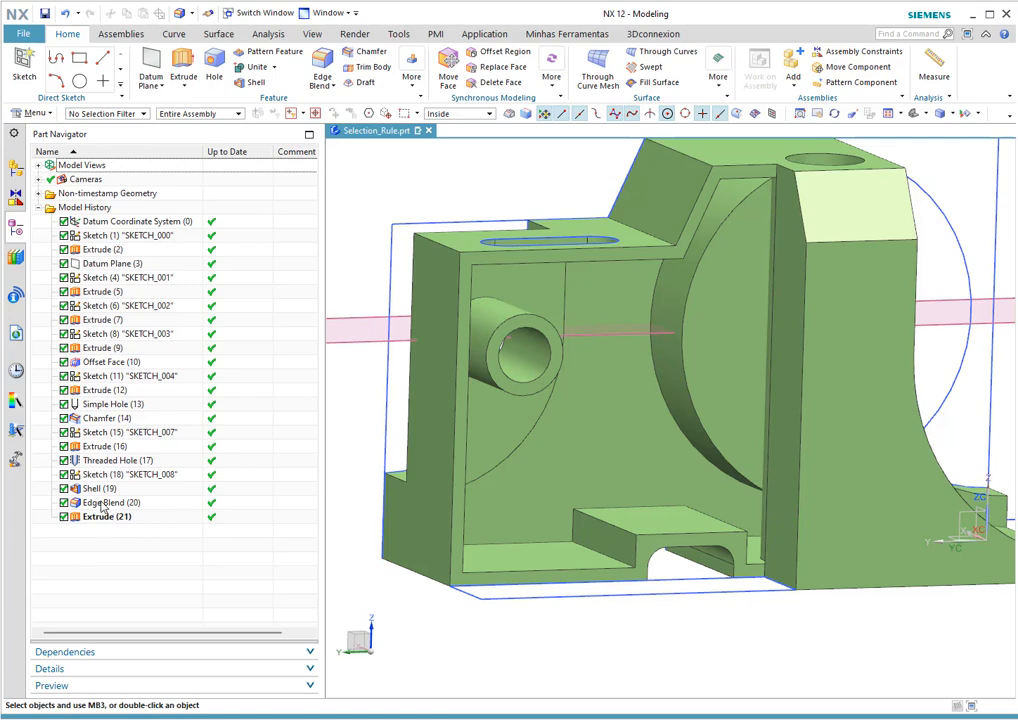
left_click_drag(101, 507, 106, 489)
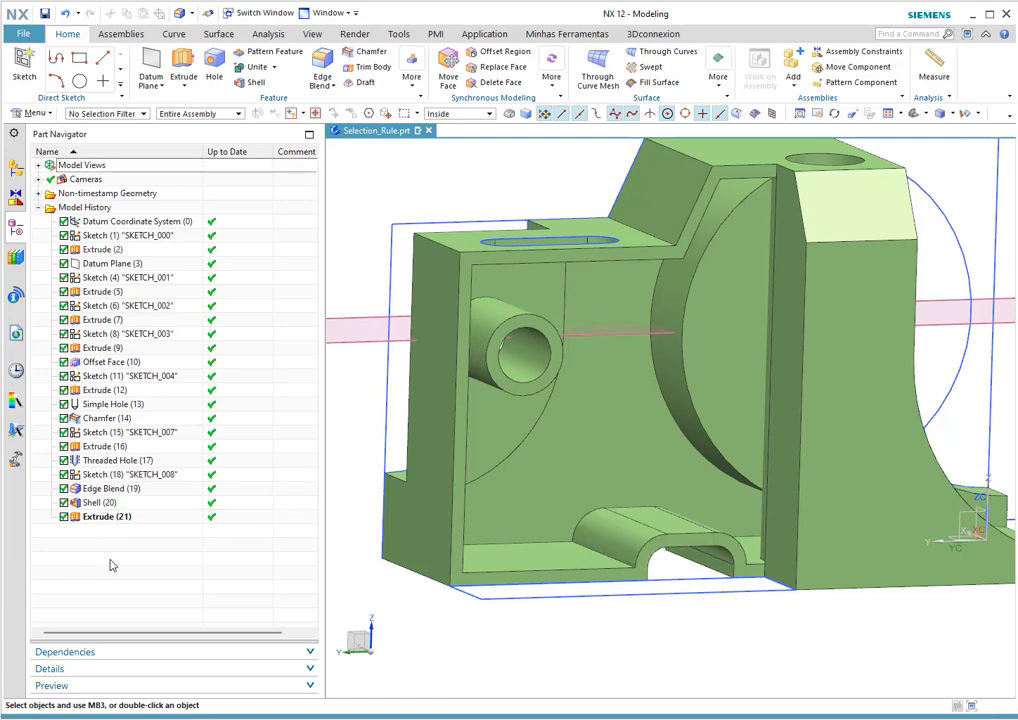
middle_click_drag(530, 560, 495, 538)
scroll(665, 517, "up", 6)
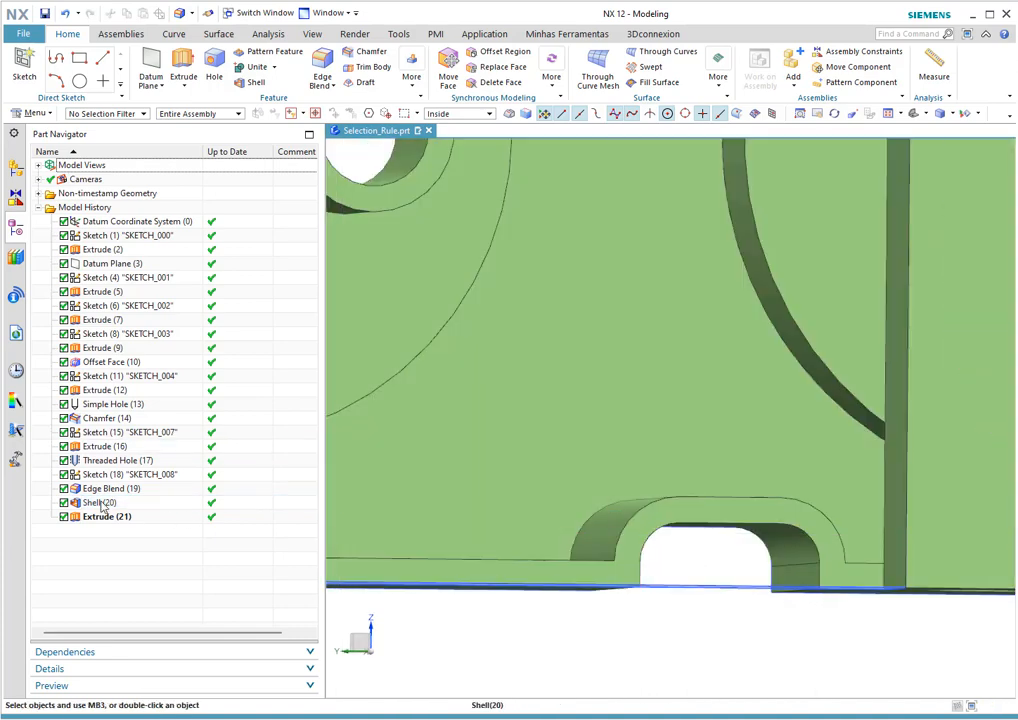
Inspect the parameters of Shell (20) with the model rolled back, and cancel the edit
double_click(100, 502)
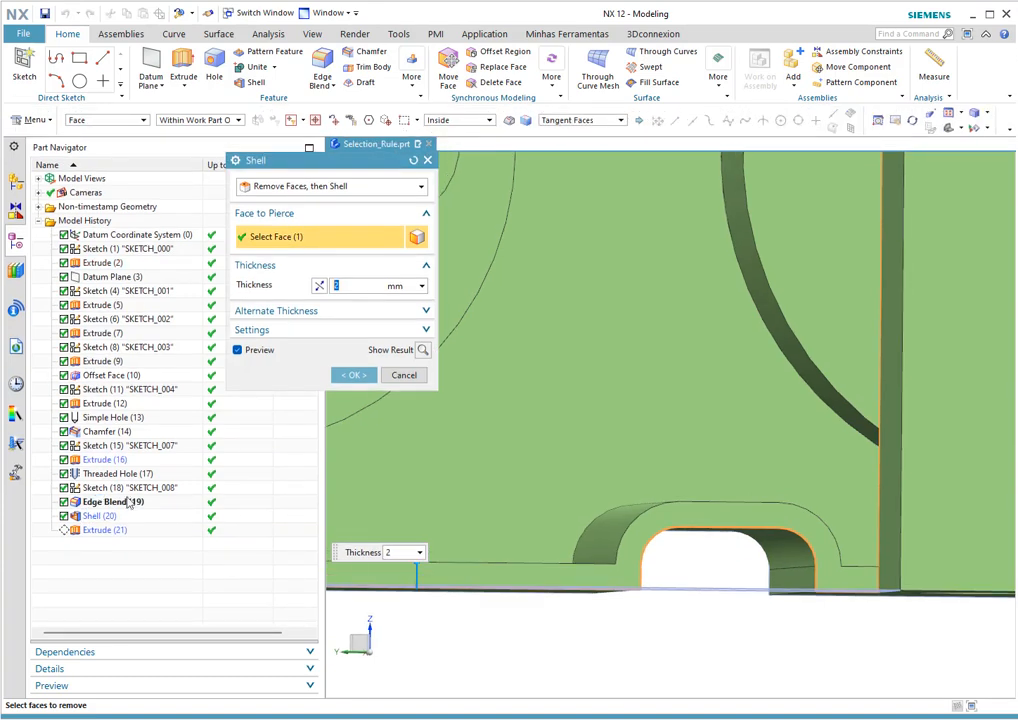
left_click(404, 361)
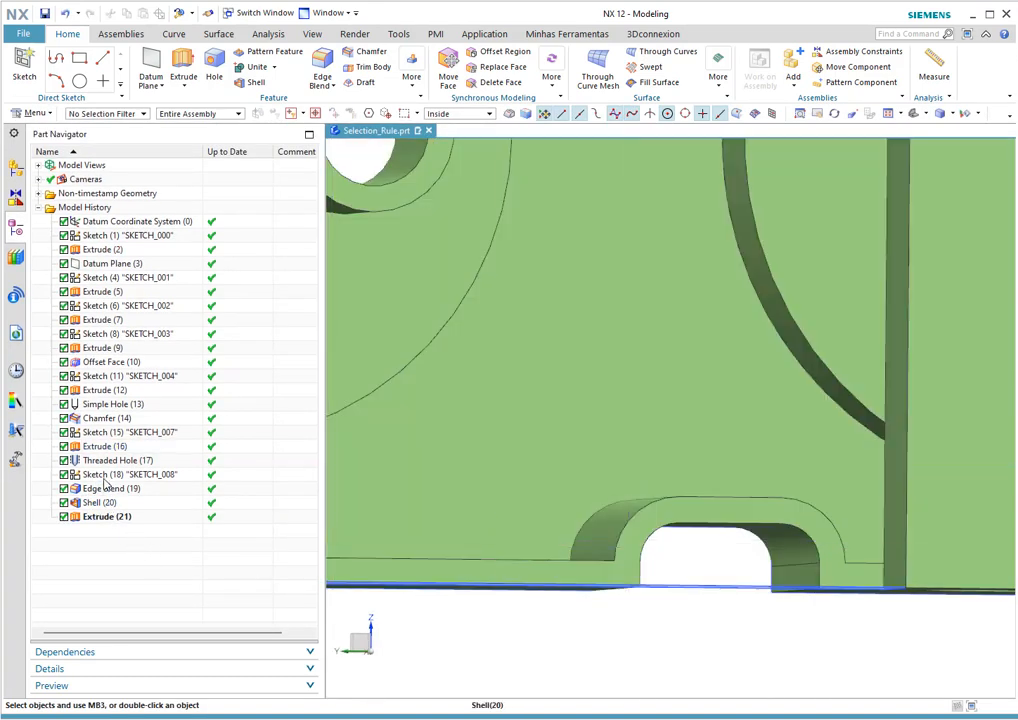
scroll(502, 402, "down", 5)
middle_click_drag(602, 382, 618, 393)
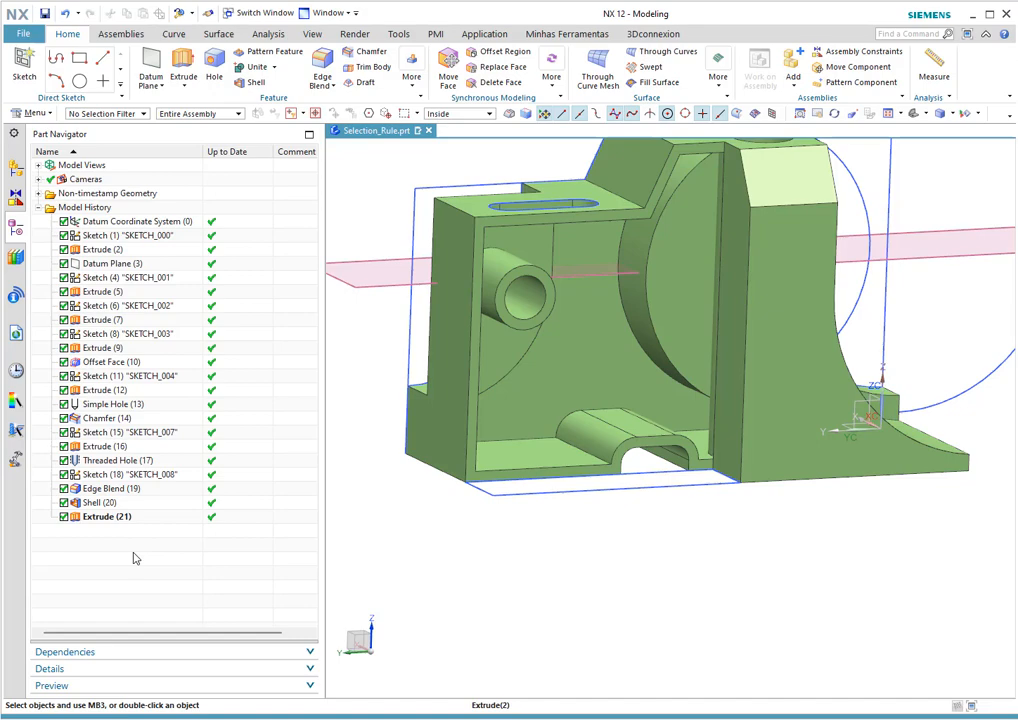
Inspect the parameters of Extrude (5), the curved pocket around the small threaded hole, without rollback, and cancel the edit
middle_click_drag(534, 539, 686, 550)
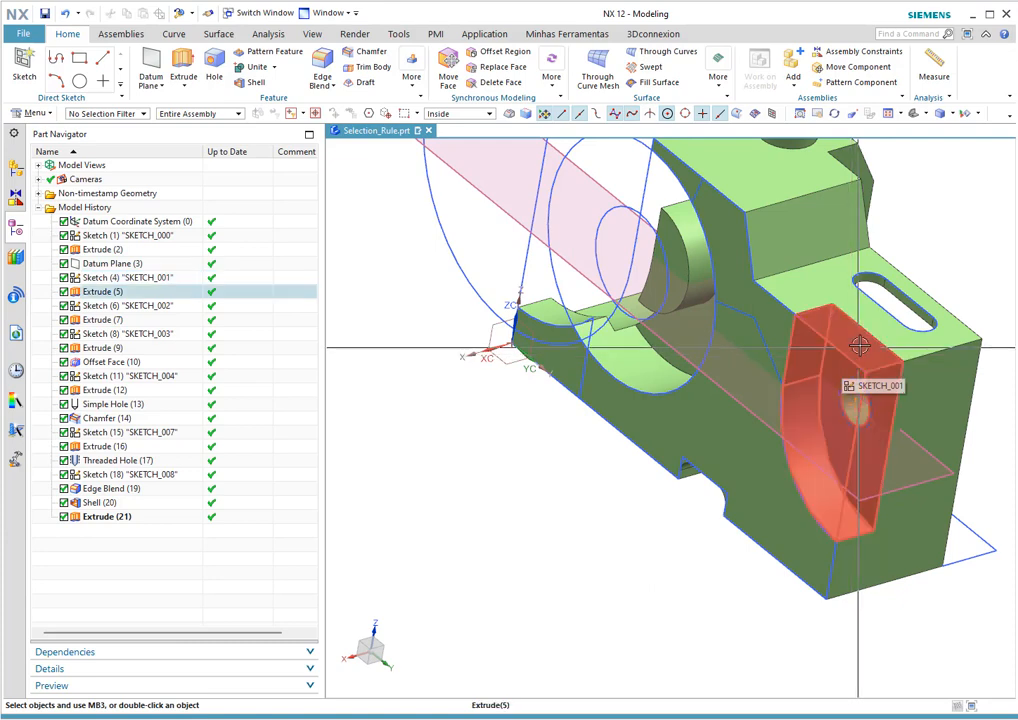
left_click(855, 385)
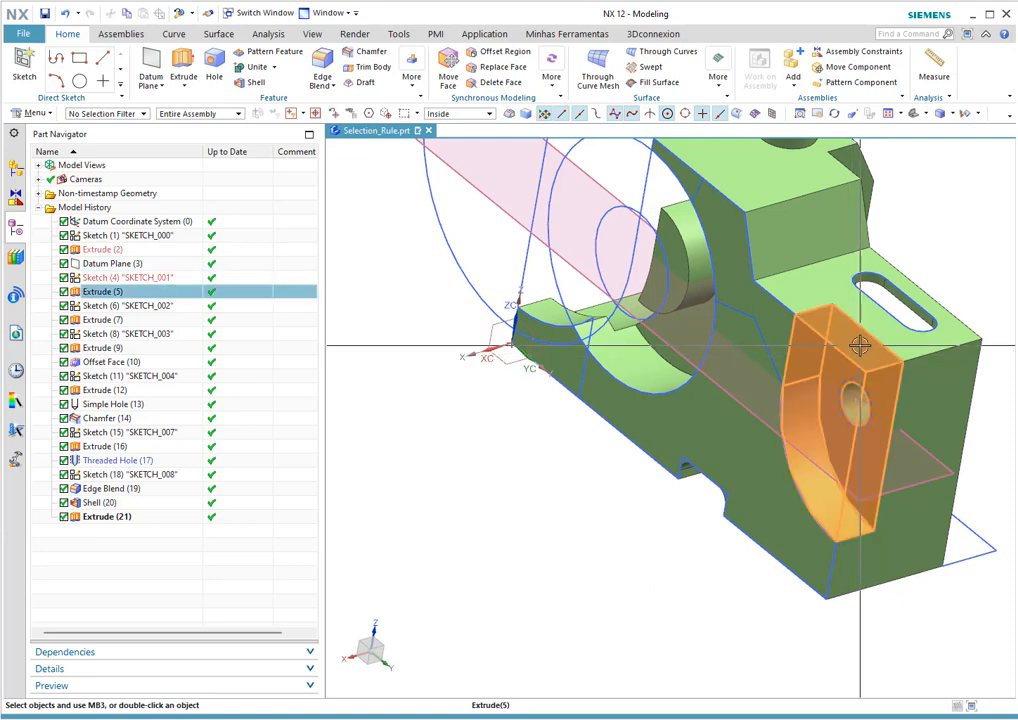
left_click(98, 291)
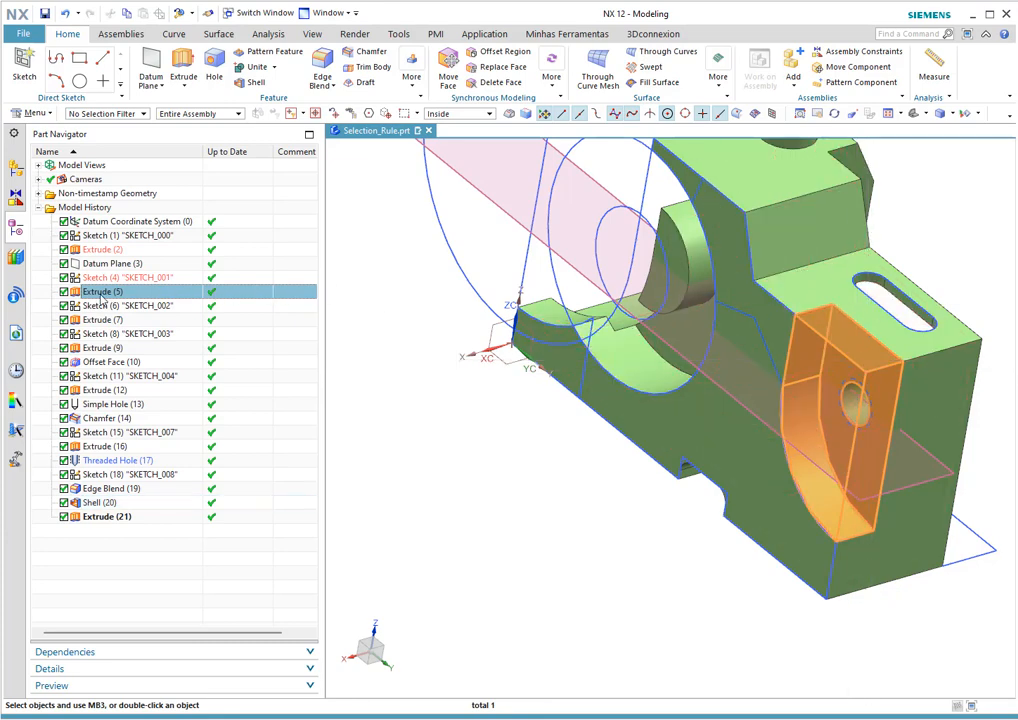
right_click(100, 295)
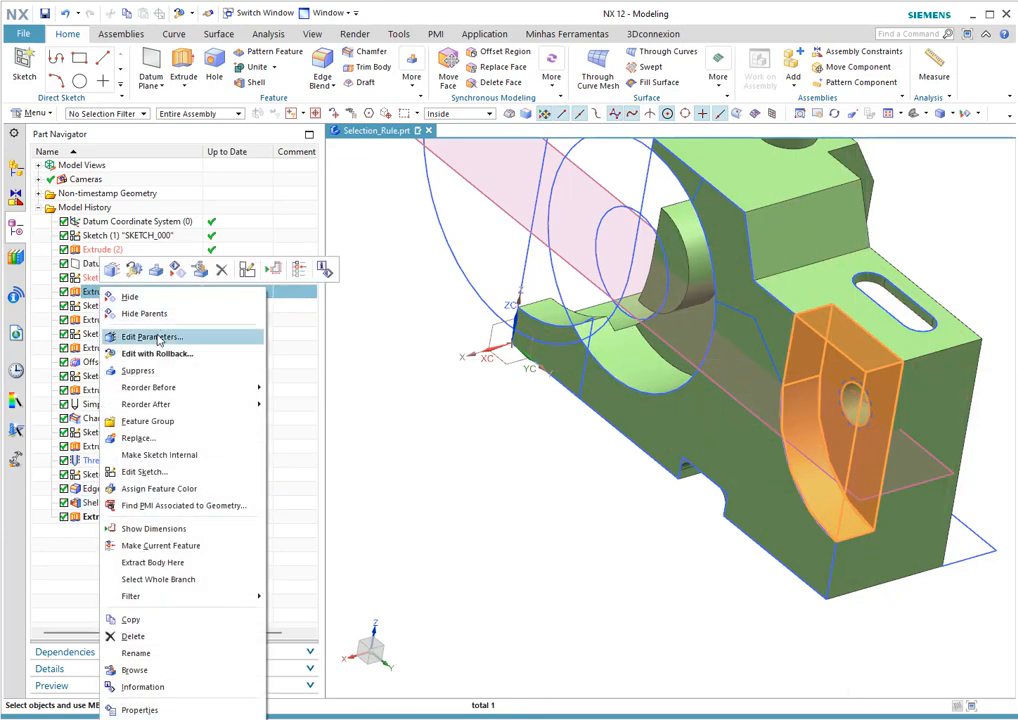
left_click(152, 337)
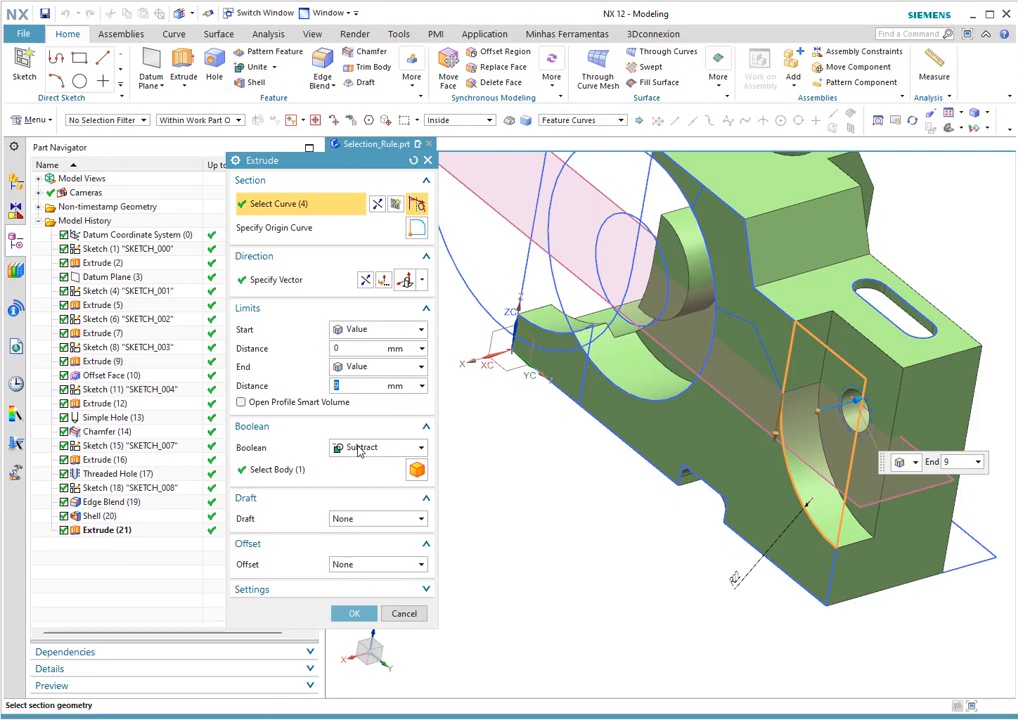
left_click(405, 614)
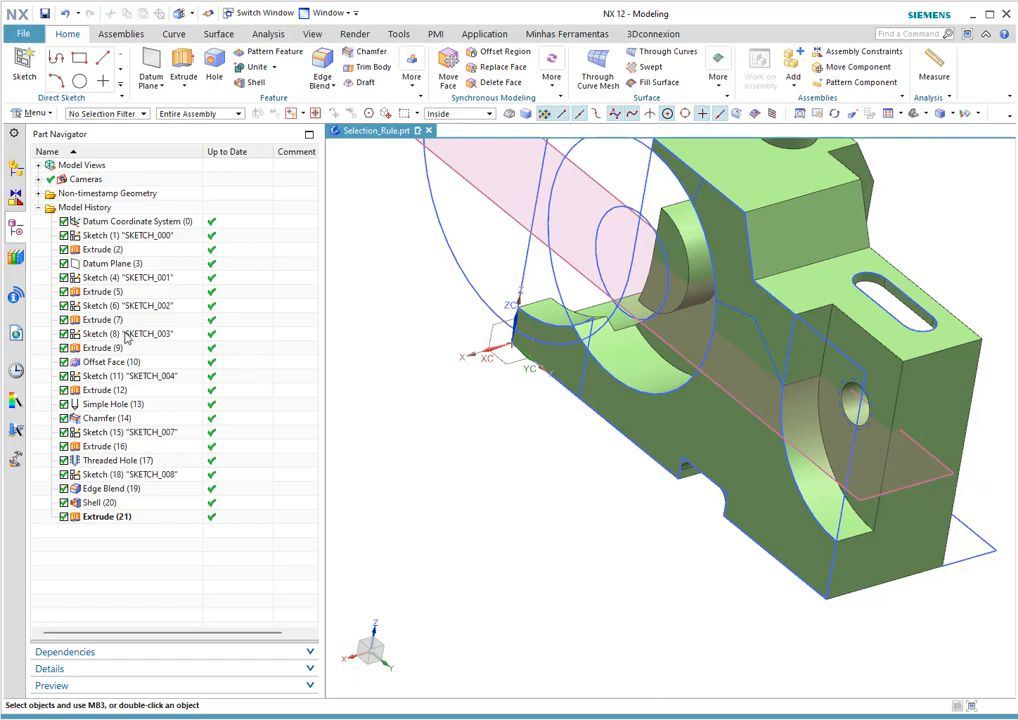
Reorder the Edge Blend after the Shell, and move the slot's Extrude ahead of both features
middle_click_drag(830, 345, 215, 476)
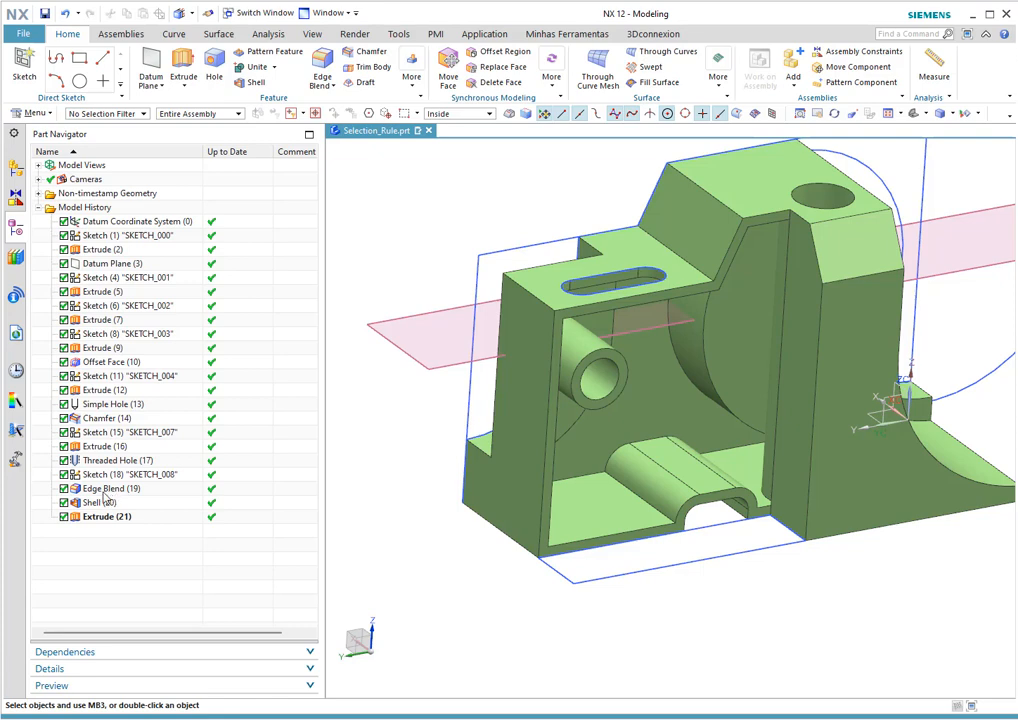
mouse_move(103, 492)
left_mouse_down()
mouse_move(110, 505)
mouse_move(103, 350)
mouse_move(106, 512)
left_mouse_up()
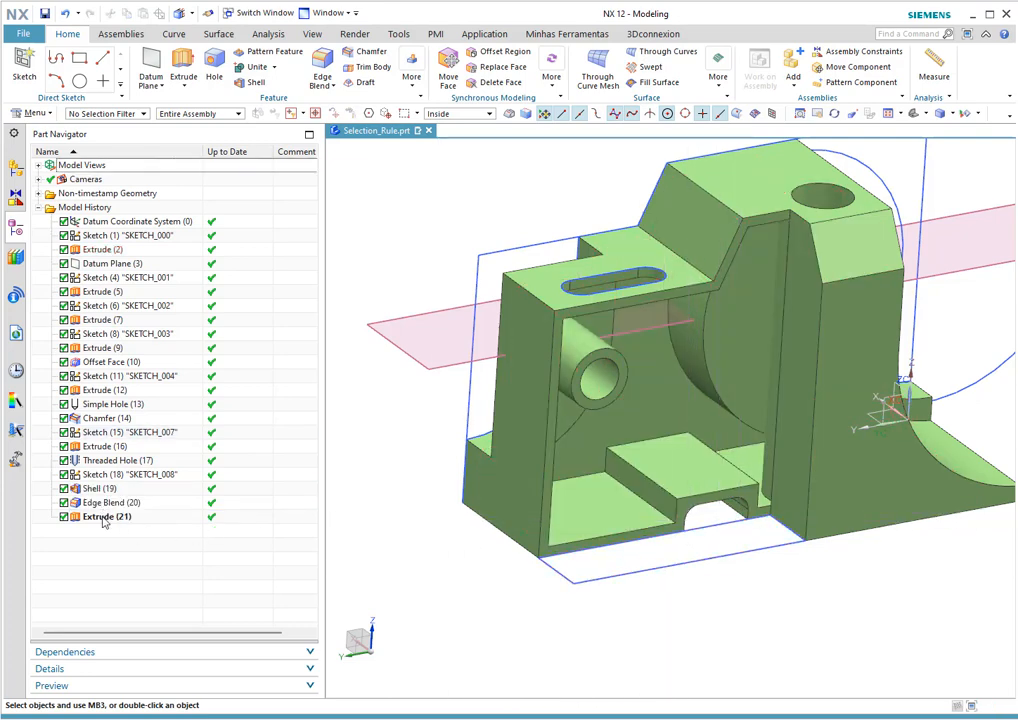
left_click_drag(104, 522, 106, 498)
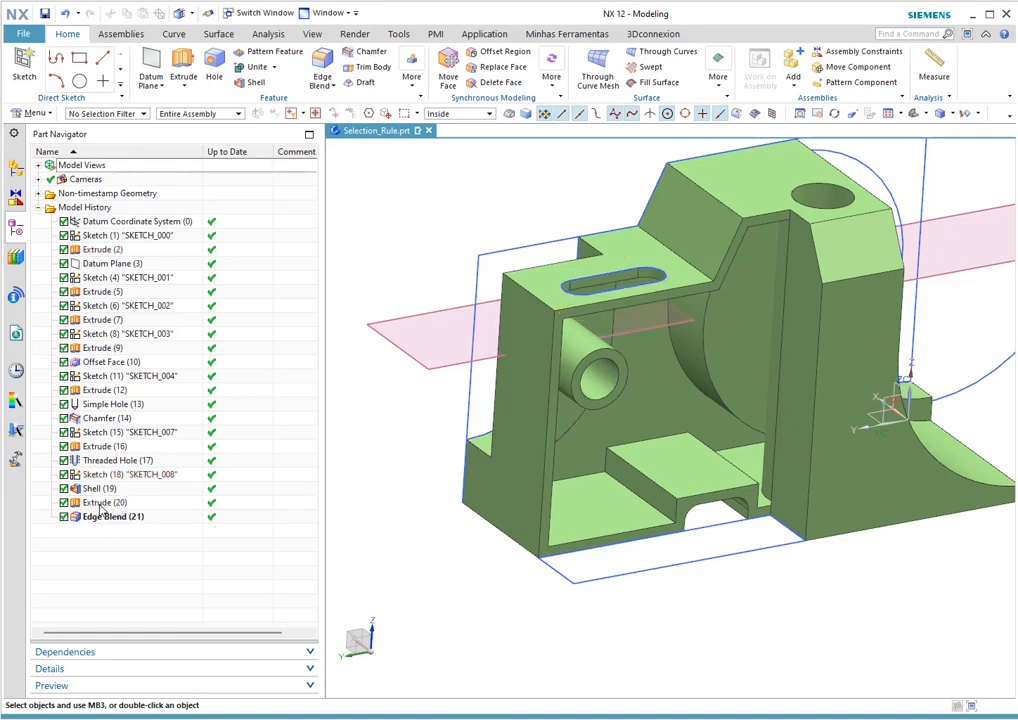
left_click_drag(99, 508, 102, 491)
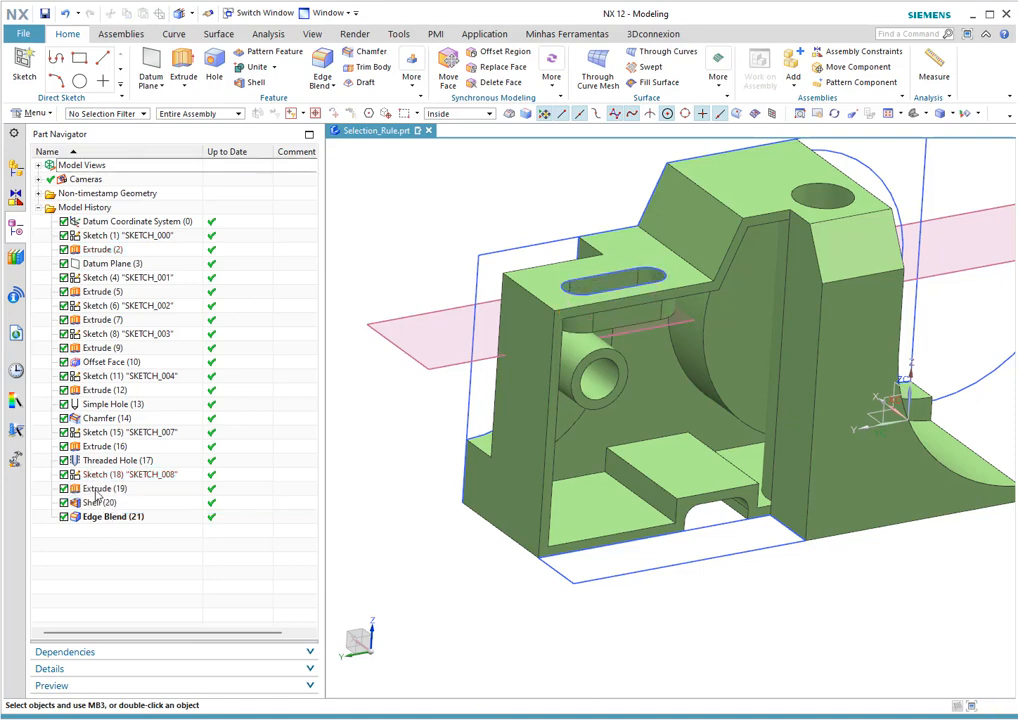
Try to reorder Extrude (19) before its Sketch (18), and try to reorder Sketch (18) after Extrude (19)
left_click_drag(98, 489, 97, 475)
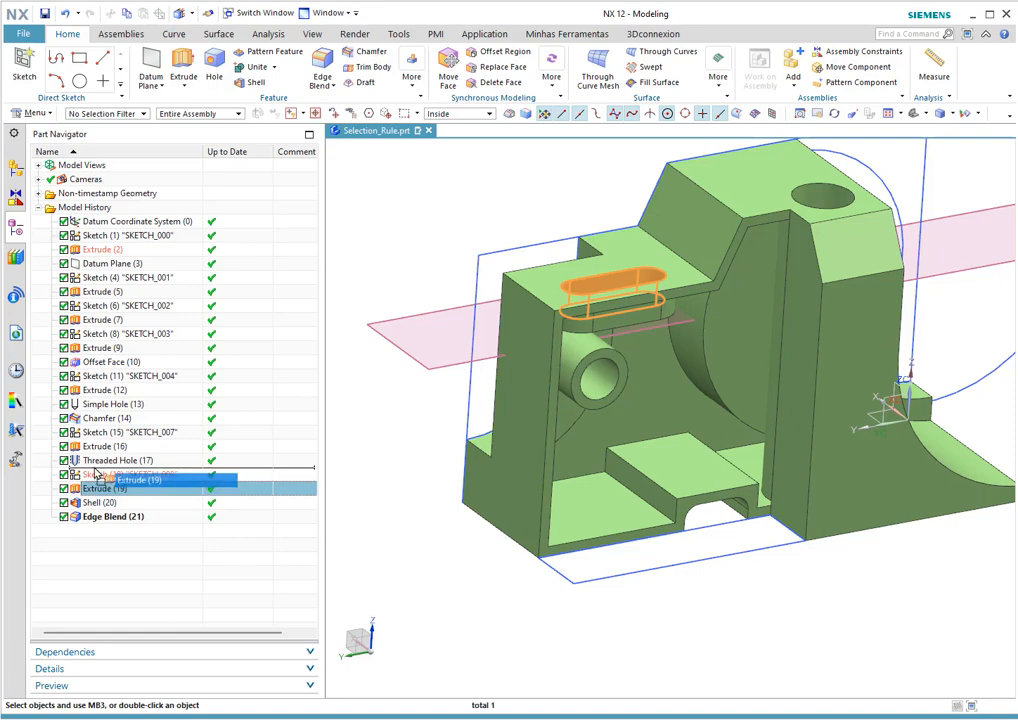
left_click_drag(97, 475, 97, 474)
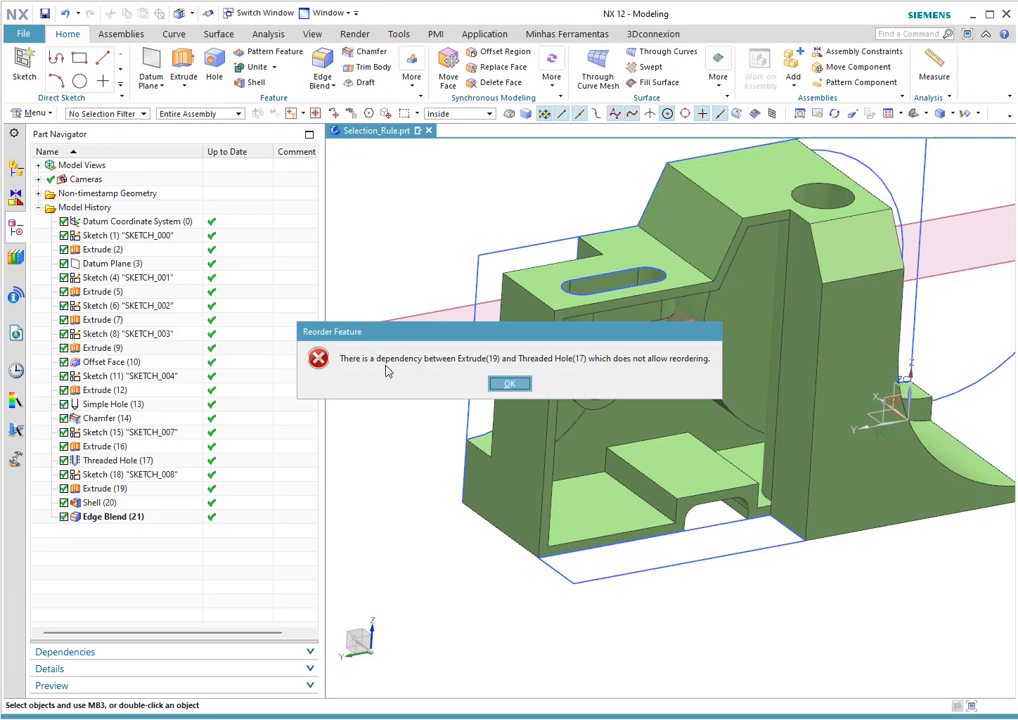
left_click(509, 386)
left_click(109, 476)
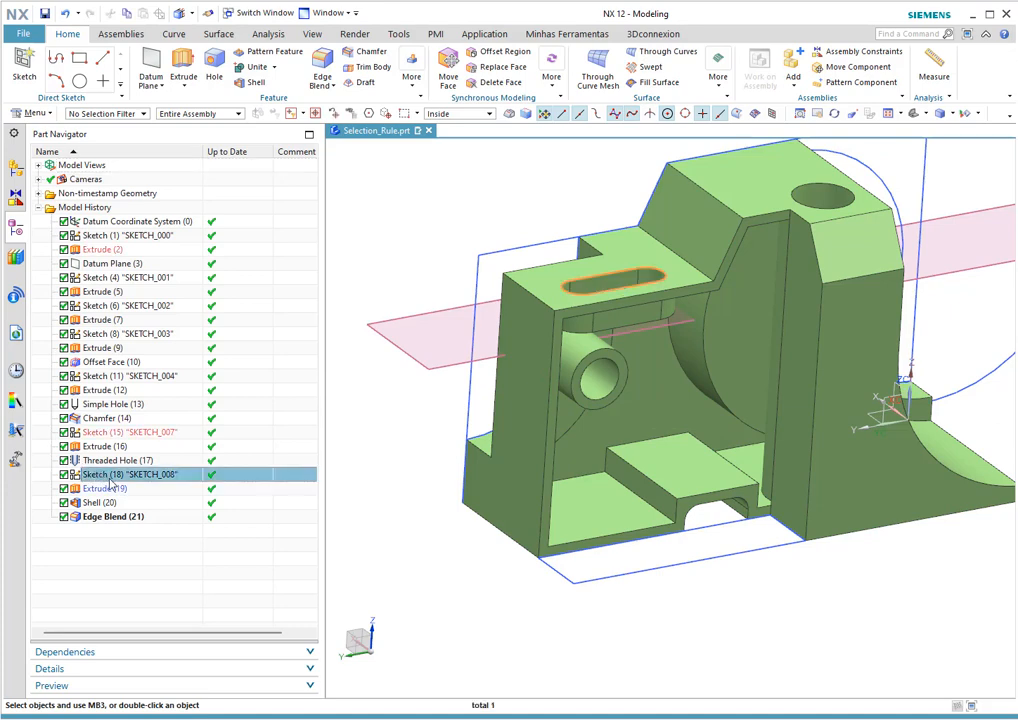
left_click_drag(113, 484, 125, 497)
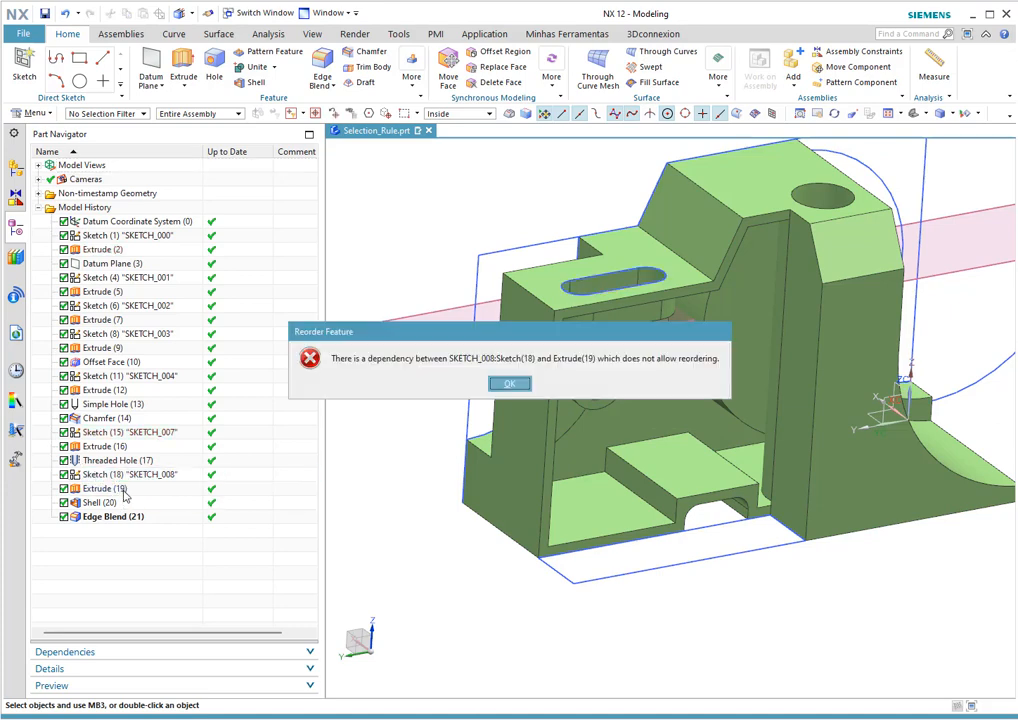
Reorder Sketch "SKETCH_004" directly after "SKETCH_003", and move Sketch "SKETCH_007" directly after "SKETCH_004"
left_click(512, 385)
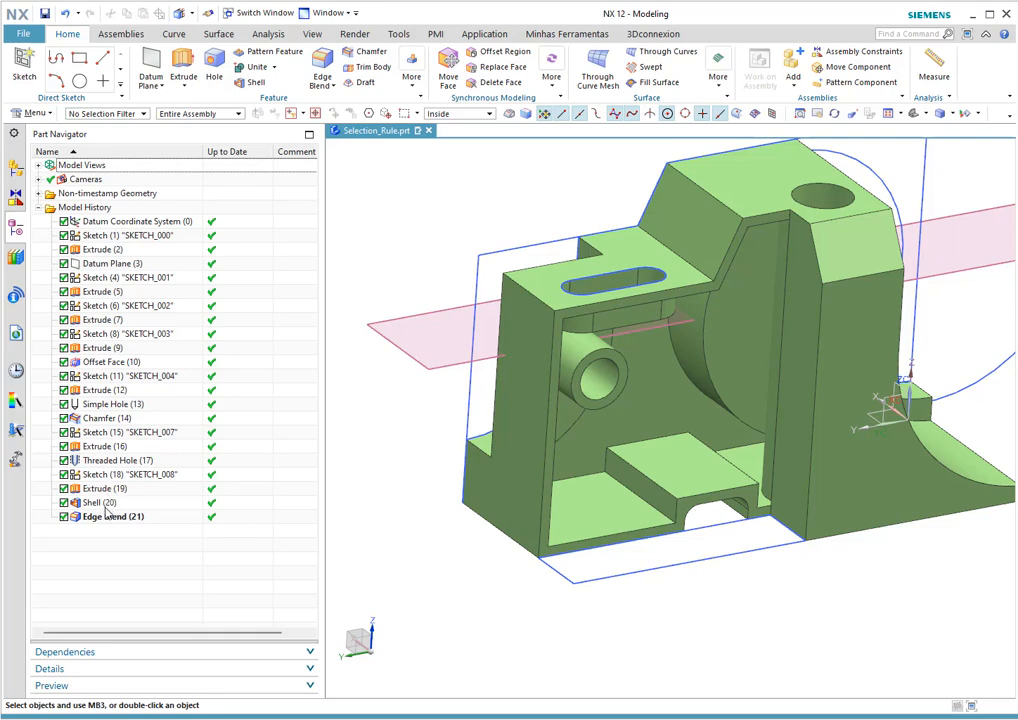
left_click(88, 336)
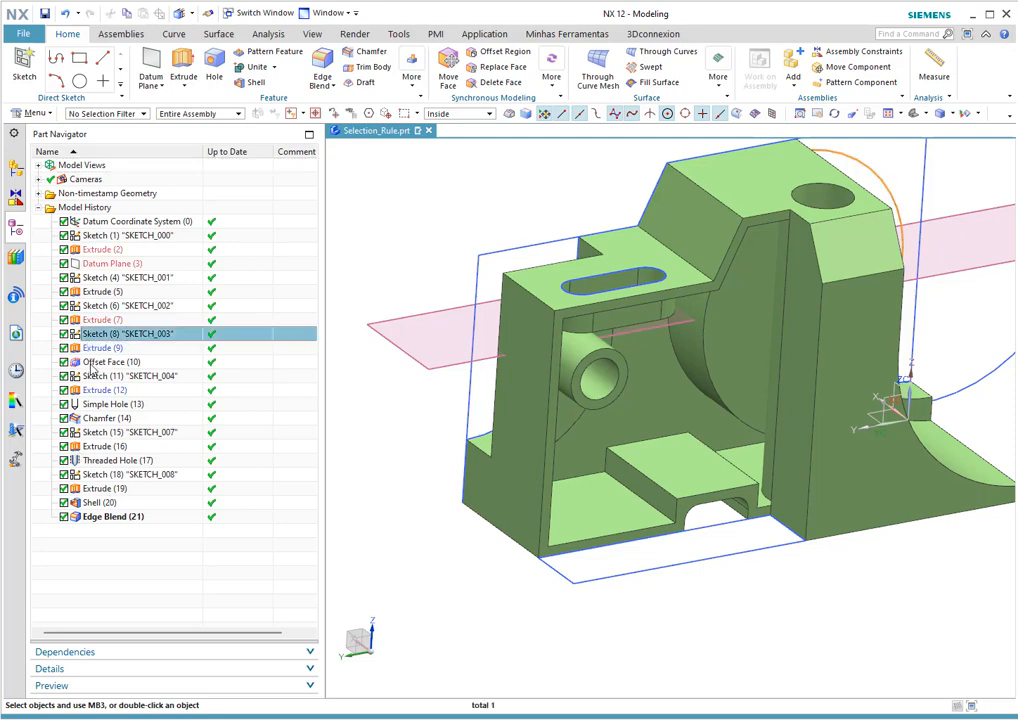
left_click(92, 376)
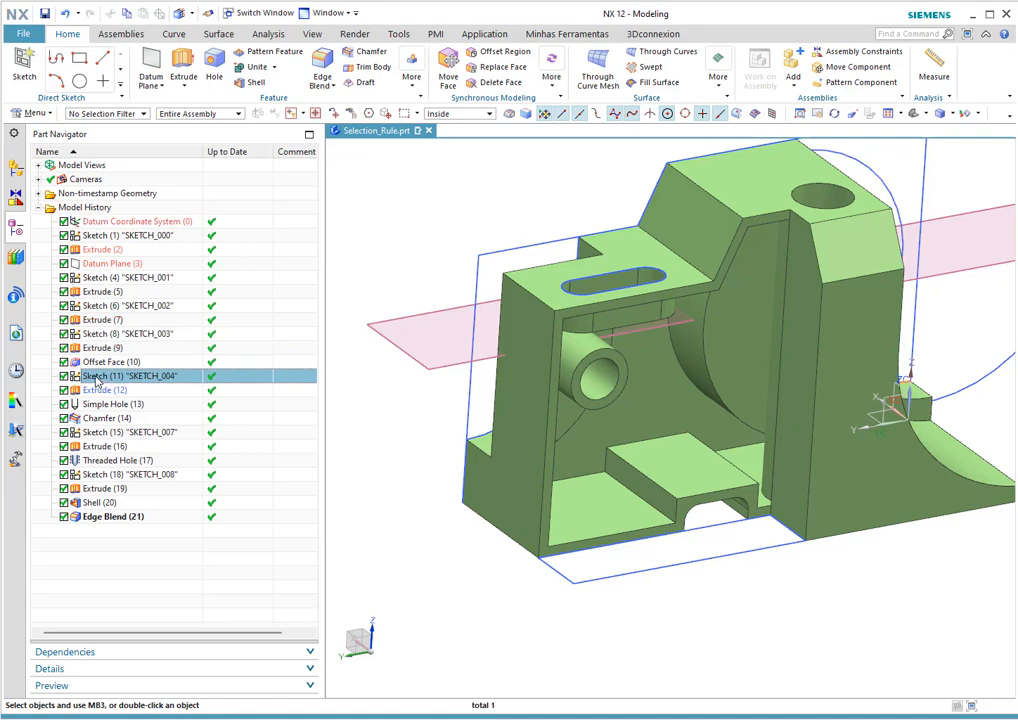
left_click_drag(96, 381, 95, 348)
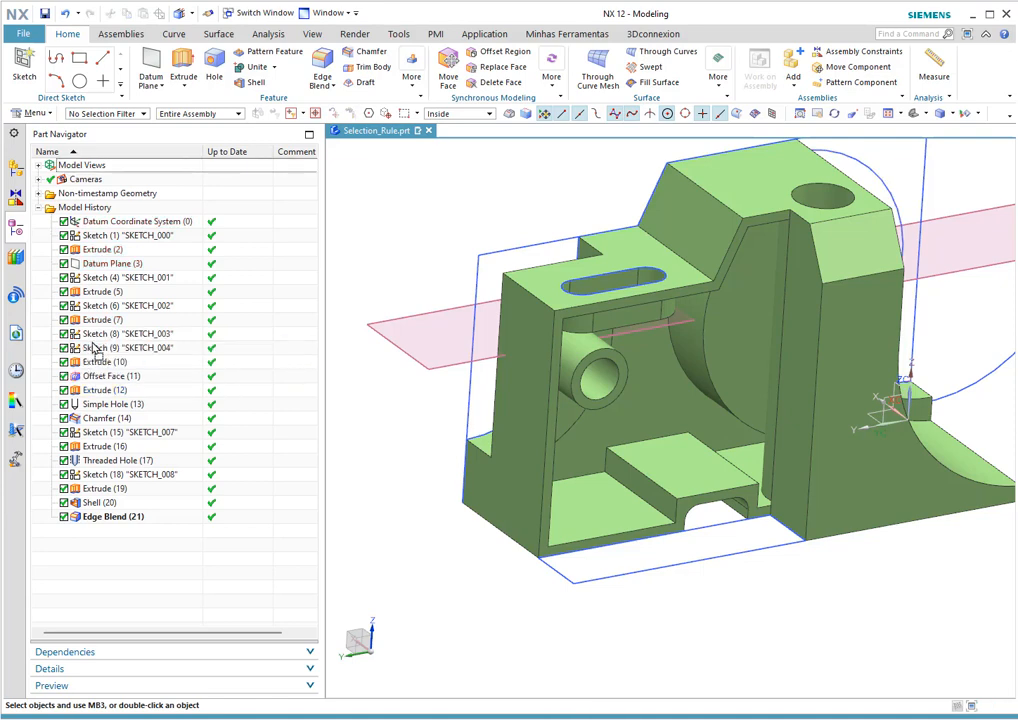
left_click(95, 349)
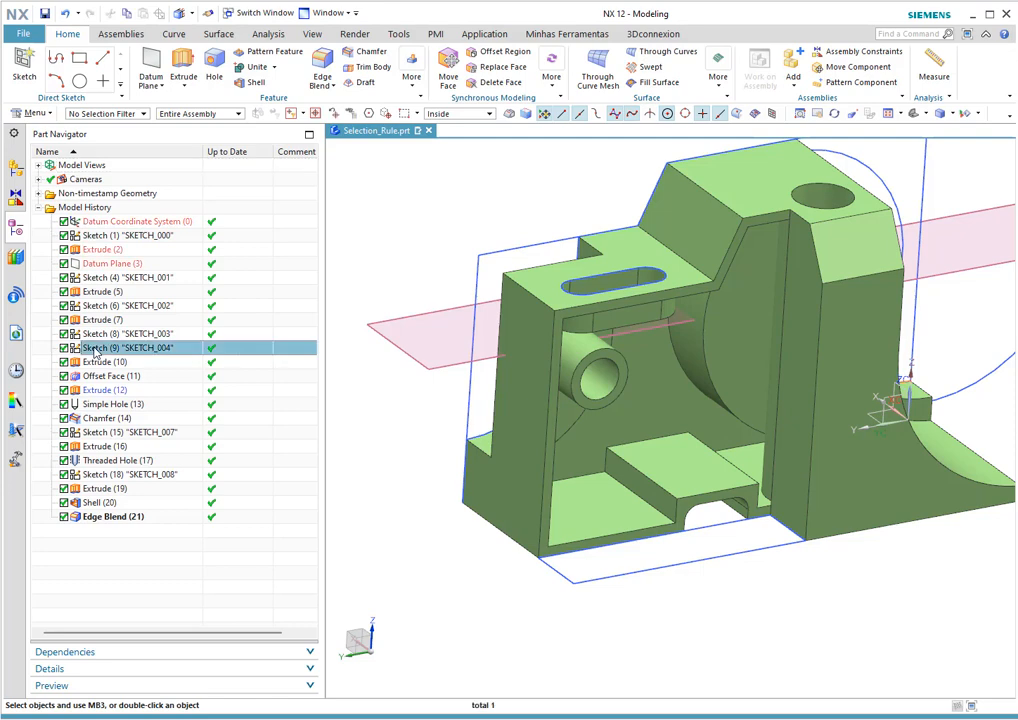
left_click(100, 434)
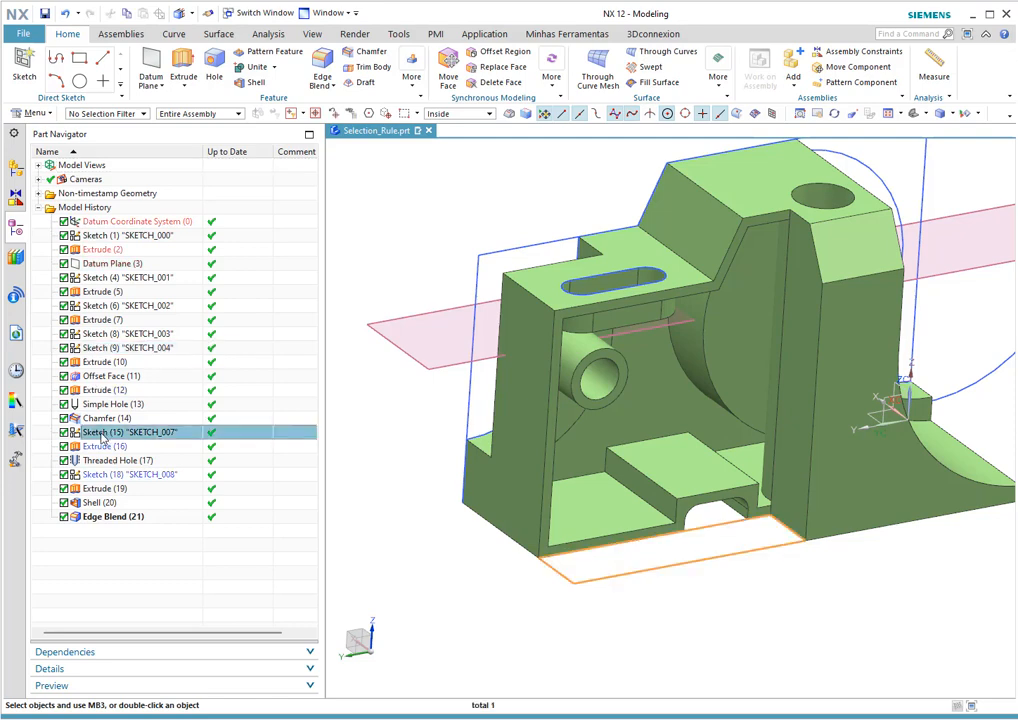
left_click_drag(100, 436, 97, 365)
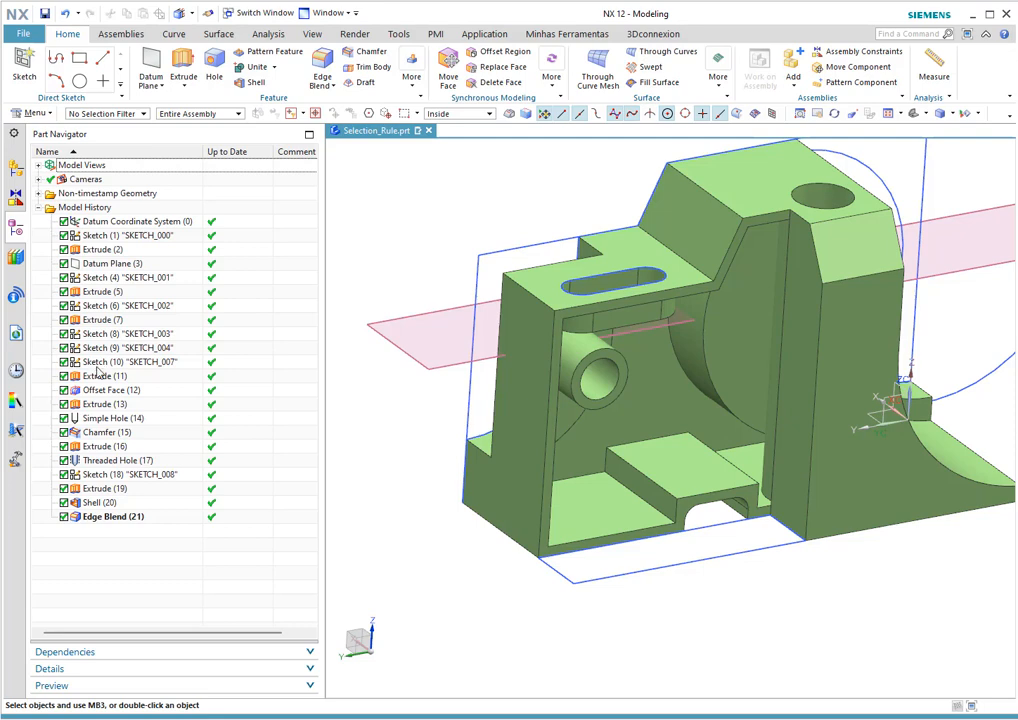
left_click(98, 363)
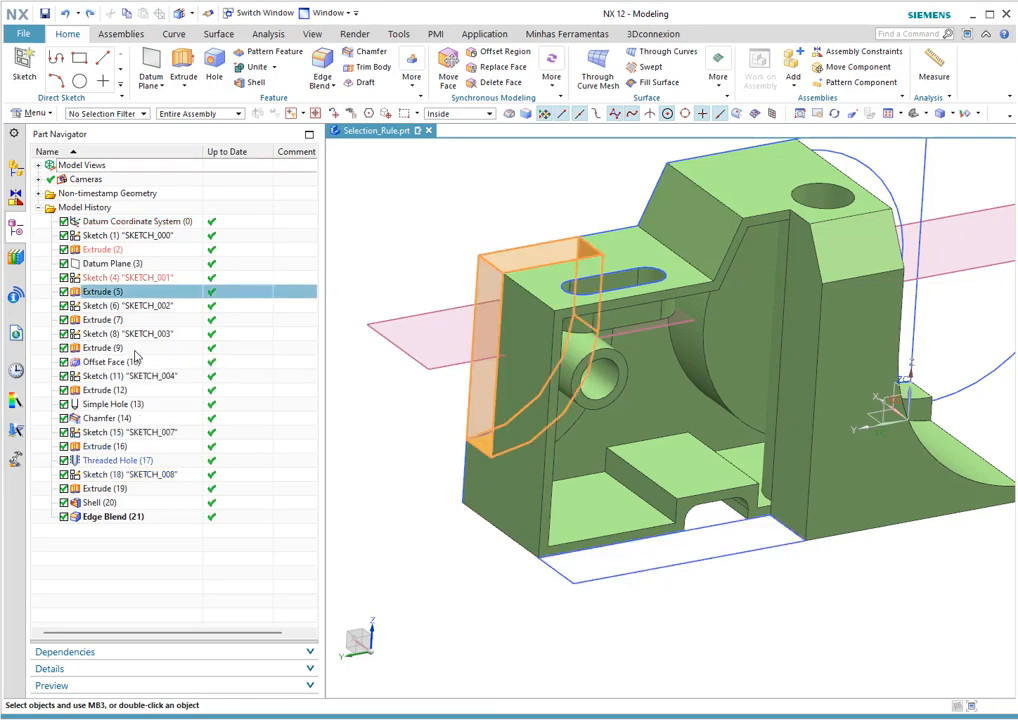
Check the highlighted parents and children of Sketch (11), Extrude (12), Sketch (8) and Extrude (9) in the model history, and clear the selection
left_click(117, 376)
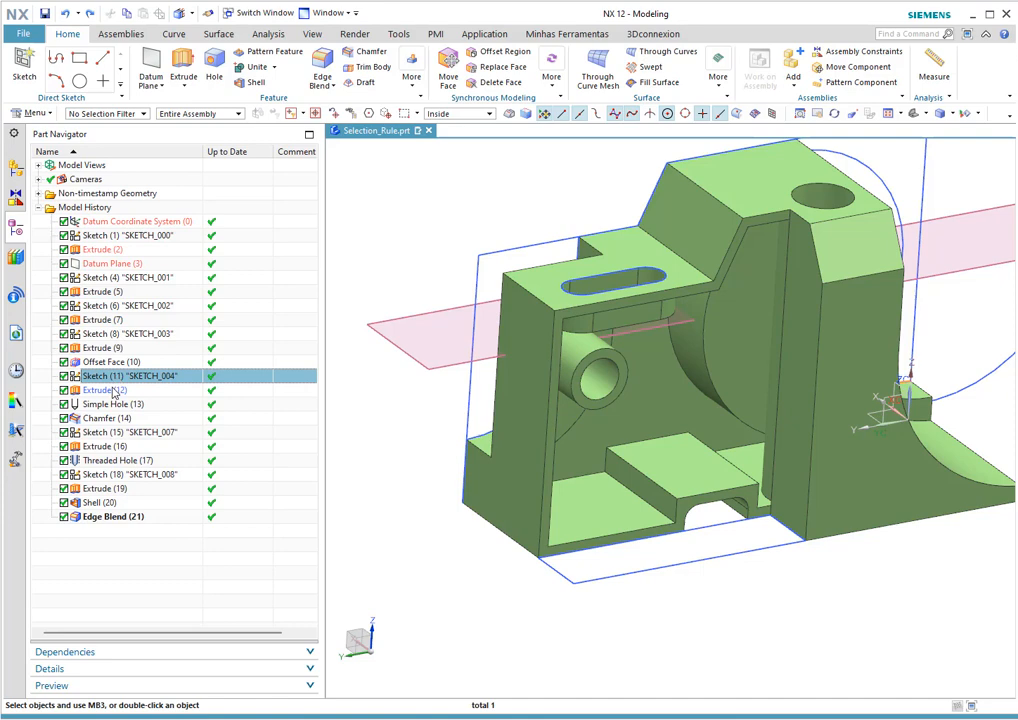
left_click(110, 391)
left_click(106, 335)
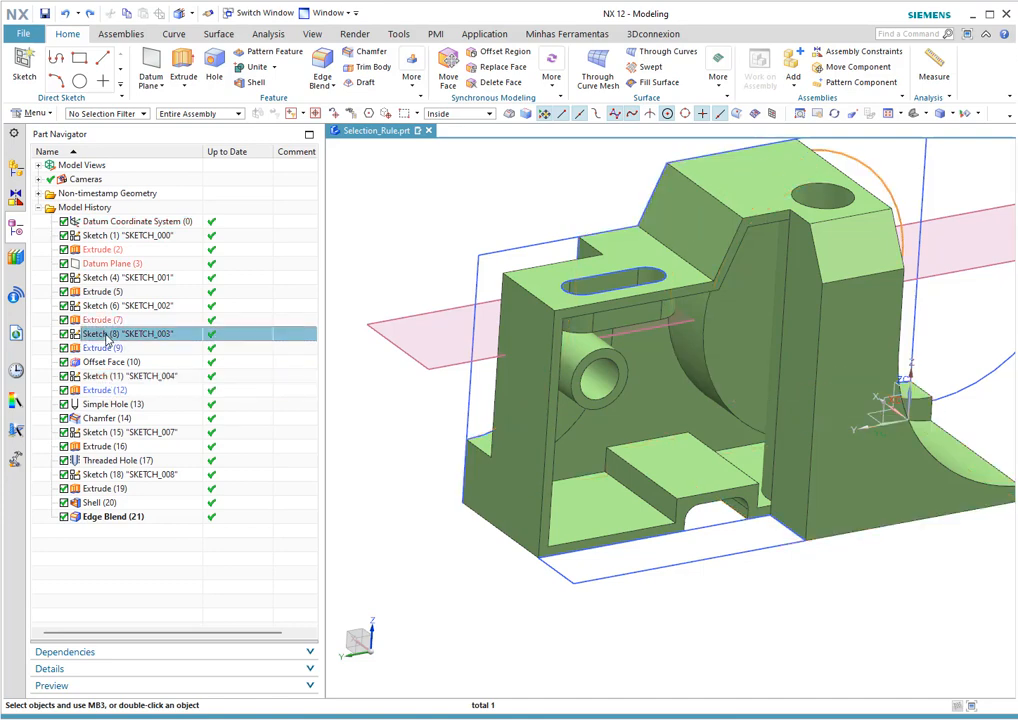
left_click(102, 348)
left_click(107, 567)
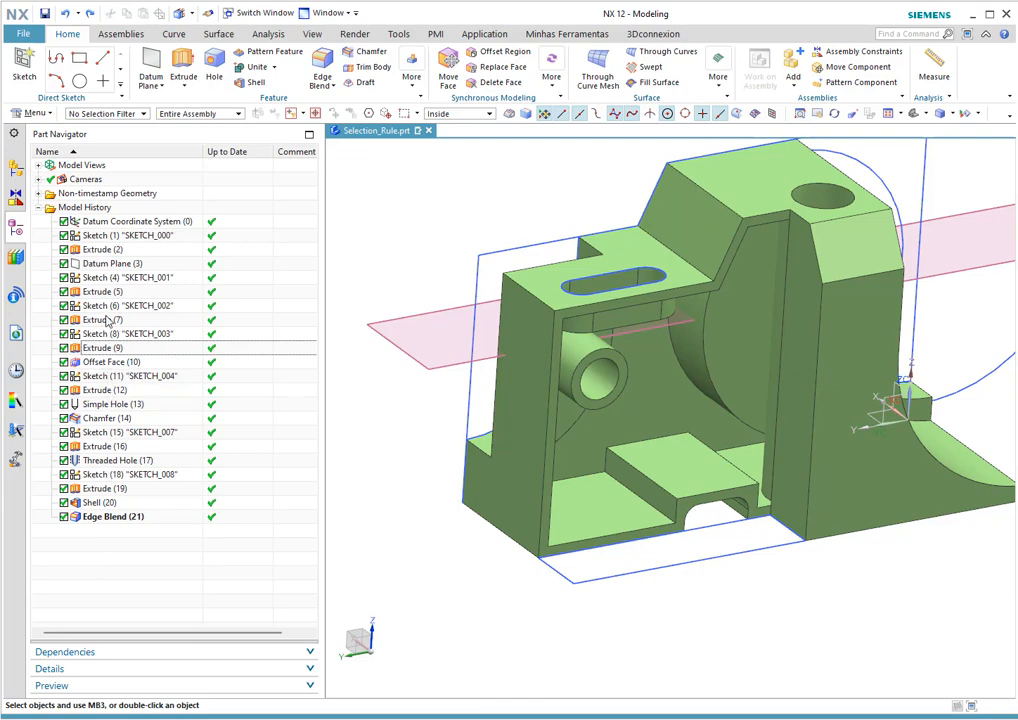
Show the dependencies of Sketch (11) "SKETCH_004" and examine its children alongside the model history
left_click(110, 376)
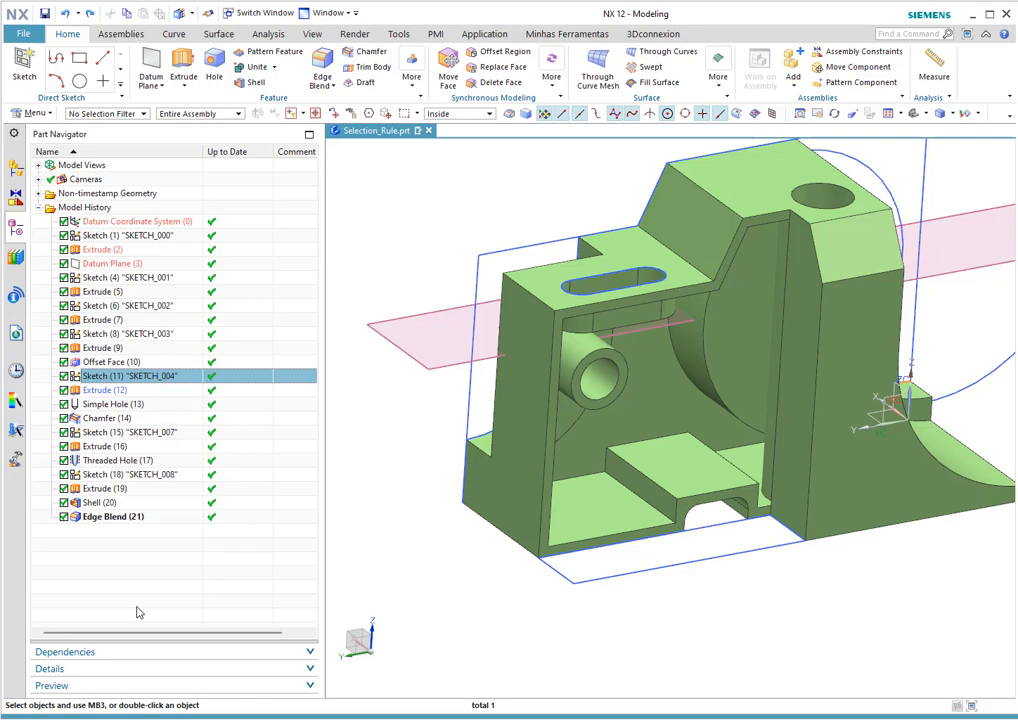
left_click(80, 653)
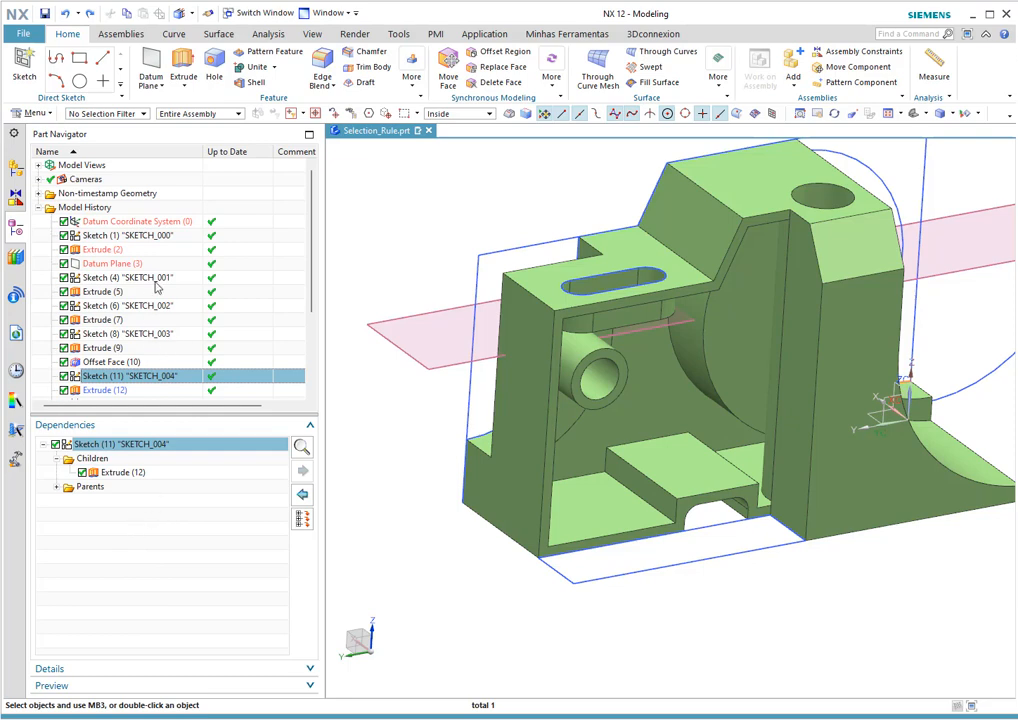
scroll(160, 265, "down", 2)
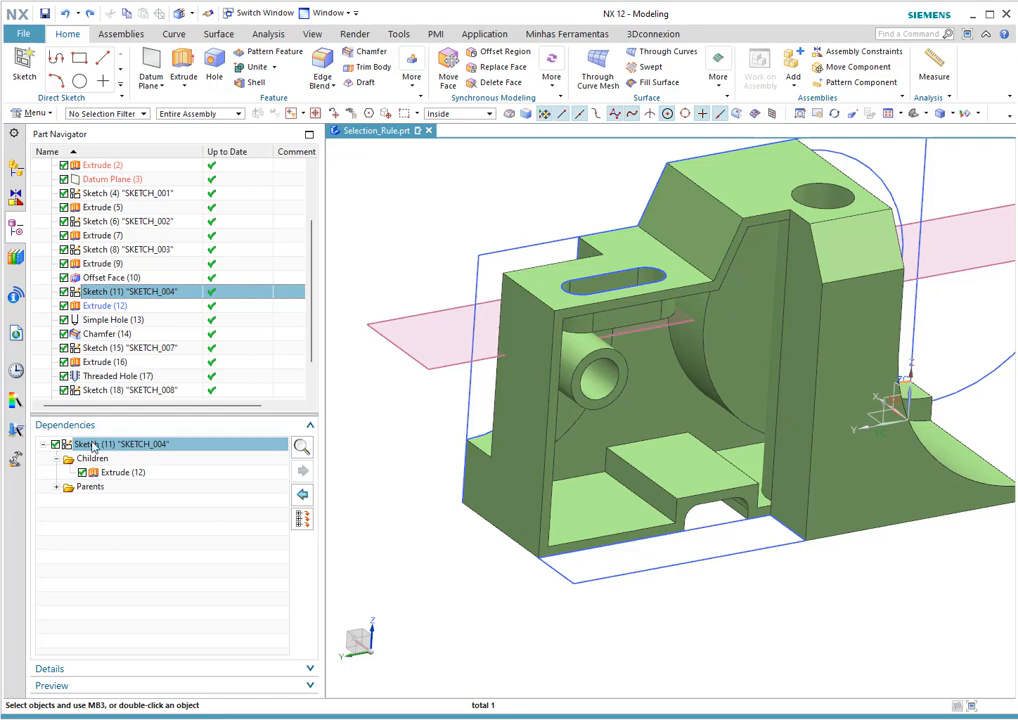
Examine the full list of child features that depend on Extrude (2)
left_click(101, 166)
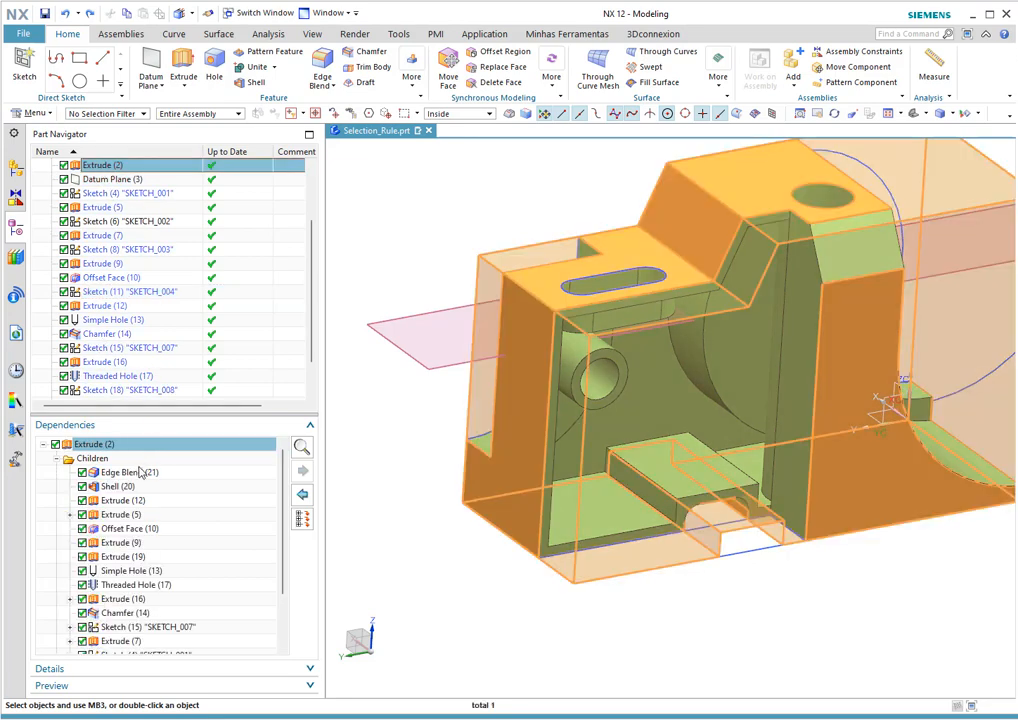
scroll(140, 475, "down", 1)
scroll(140, 474, "down", 1)
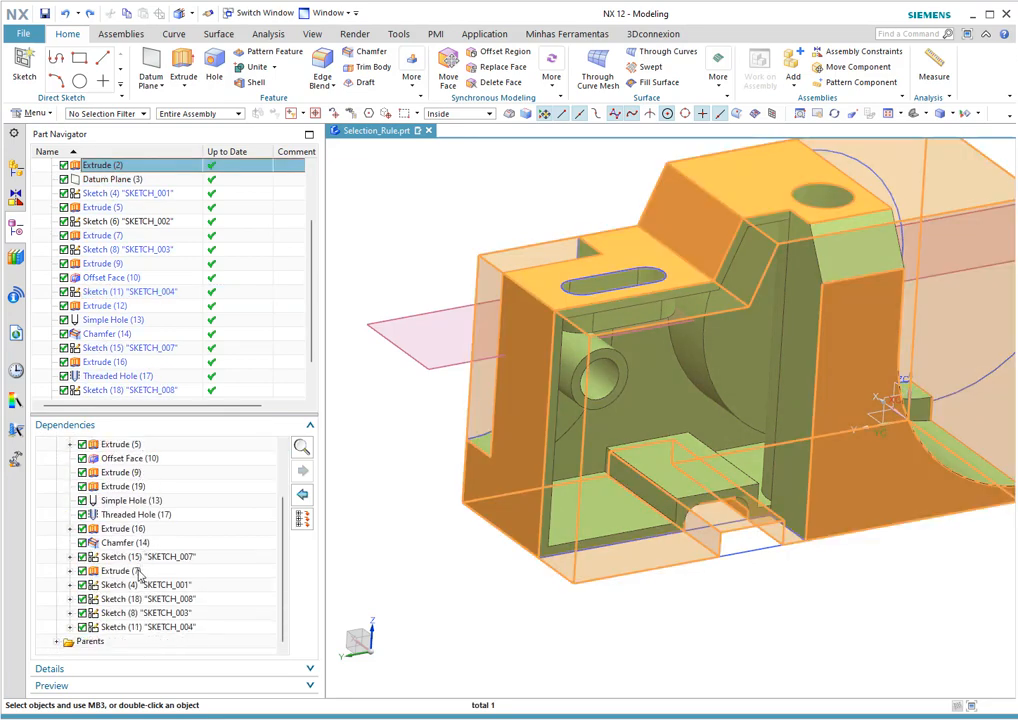
scroll(112, 458, "up", 2)
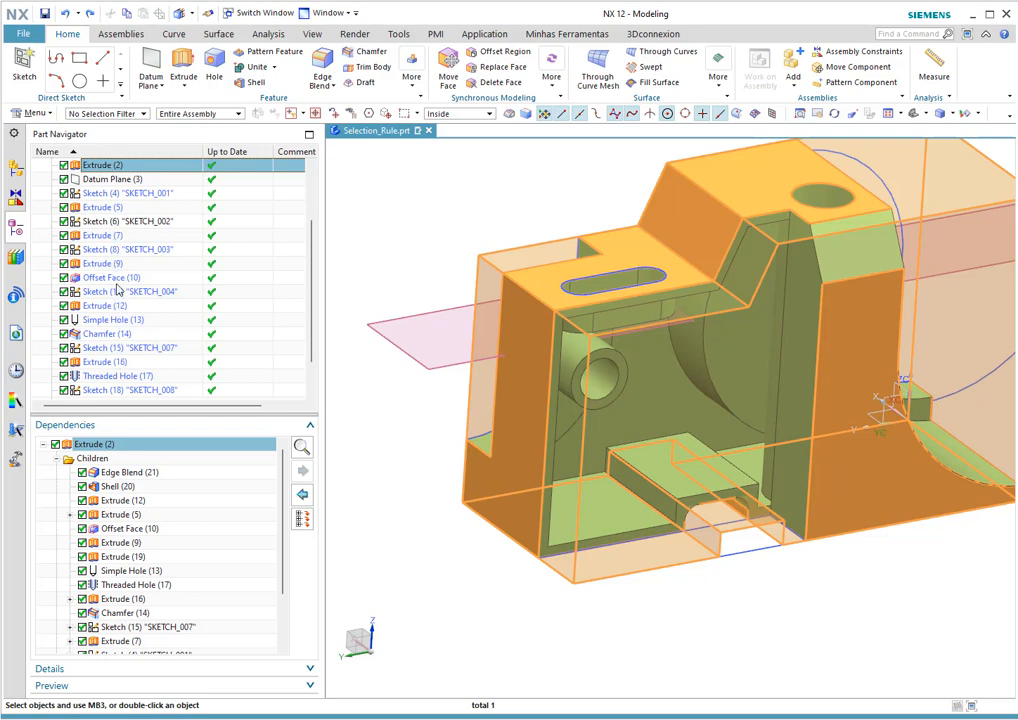
scroll(102, 289, "down", 1)
scroll(112, 320, "up", 3)
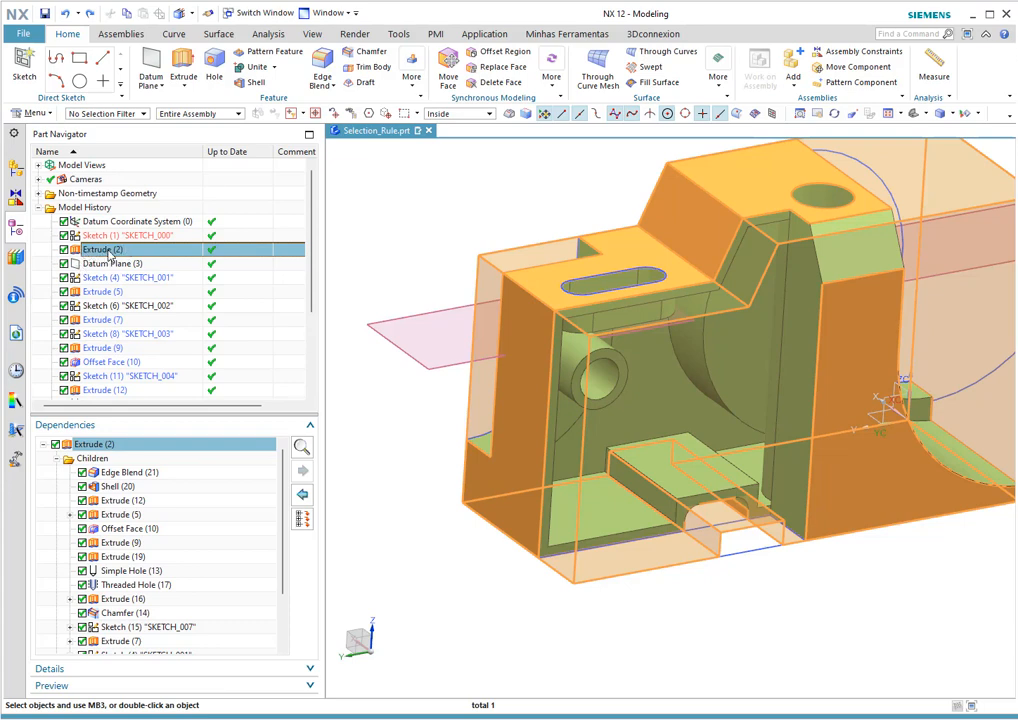
Examine the parent sketch of Extrude (2), highlight its child Edge Blend (21), and collapse the children list
left_click(56, 460)
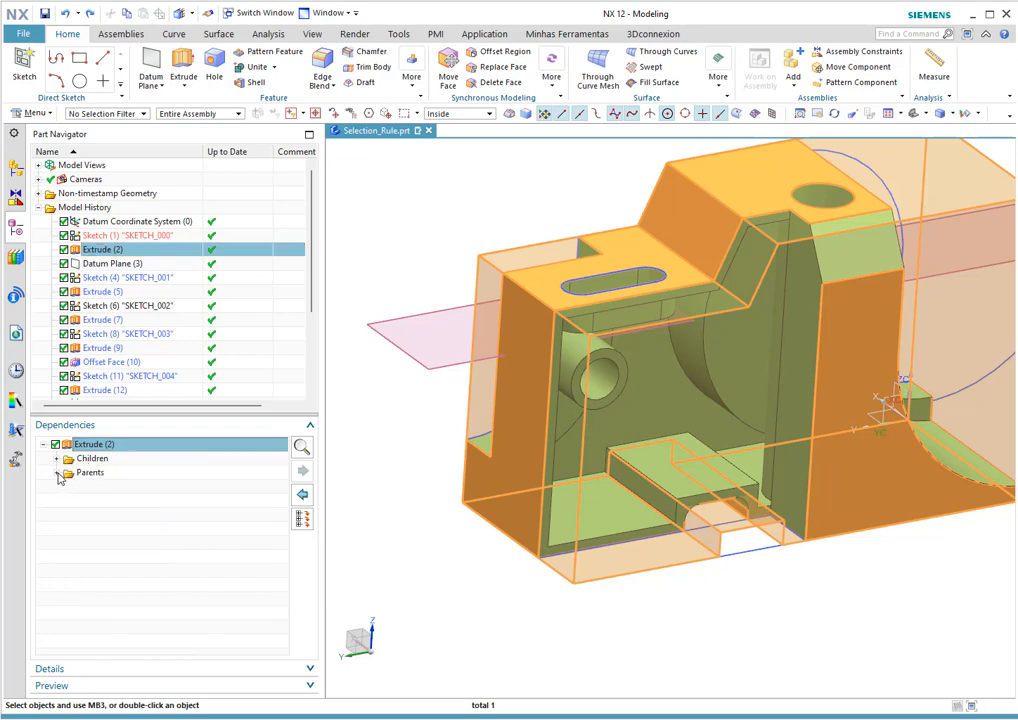
left_click(57, 474)
left_click(123, 488)
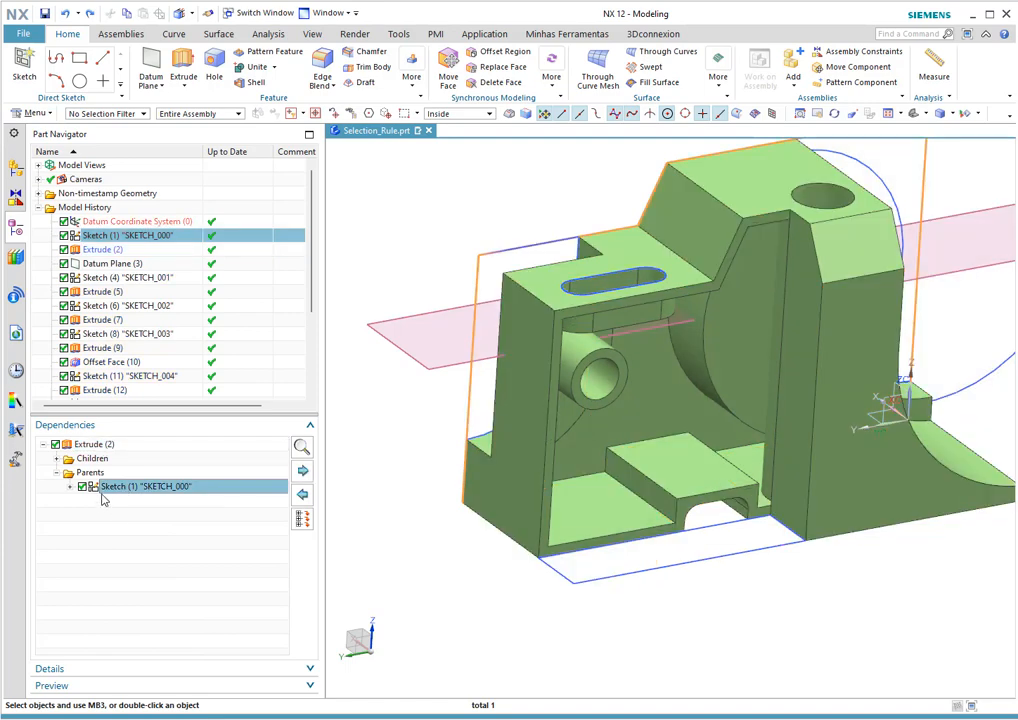
left_click(75, 458)
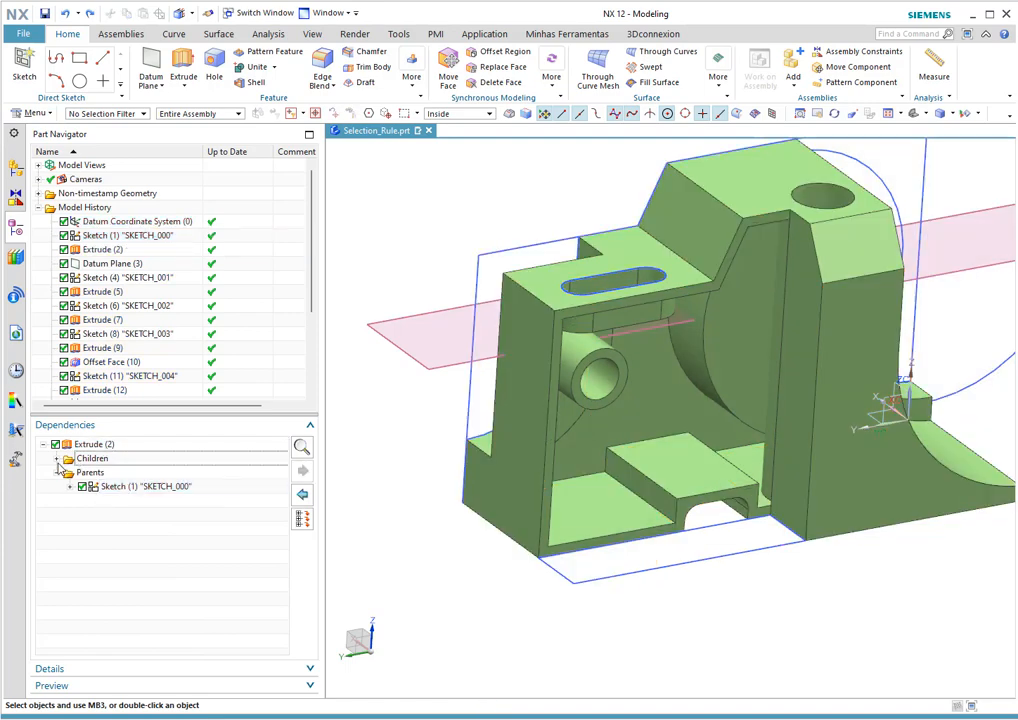
left_click(56, 458)
left_click(102, 458)
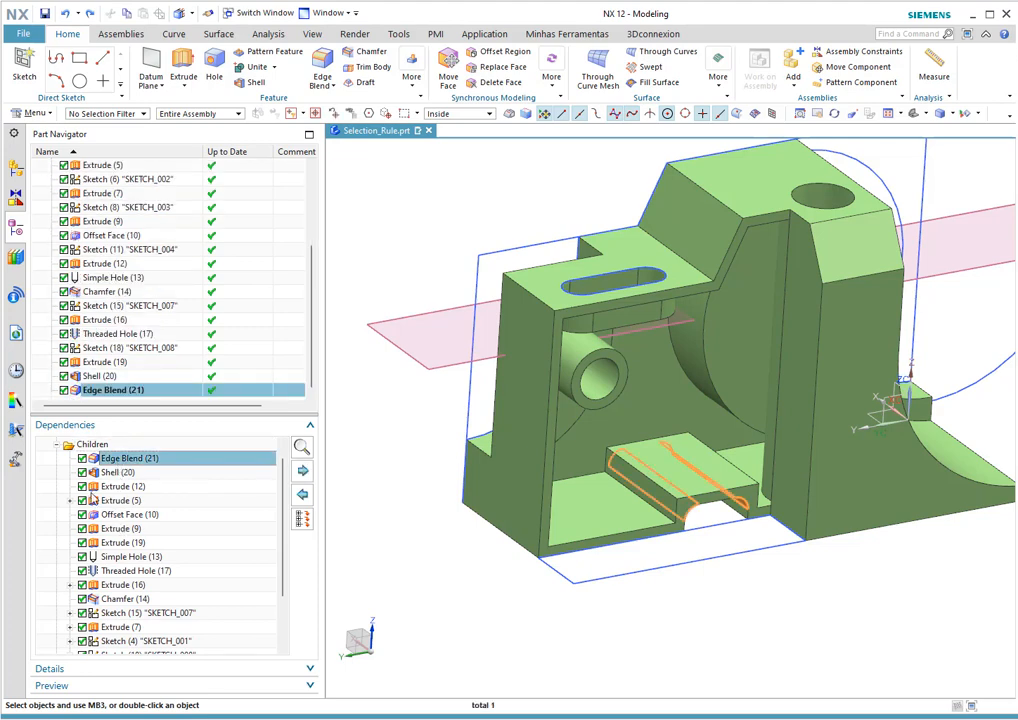
left_click(54, 446)
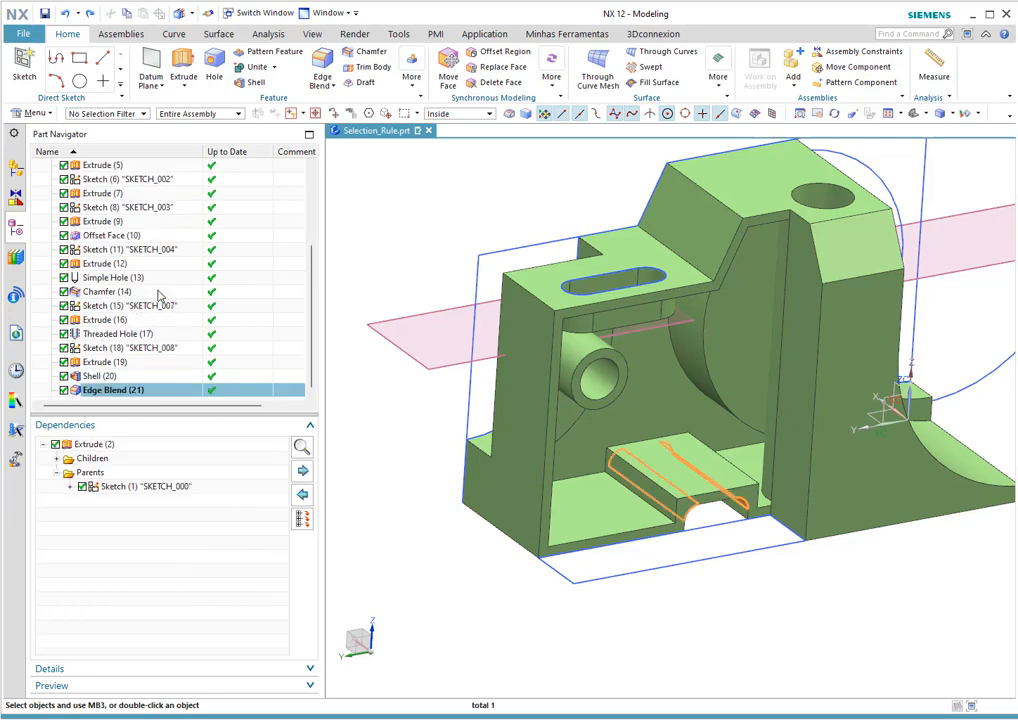
Examine each parent of Extrude (12) in its dependencies, and close the dependency details
left_click(103, 264)
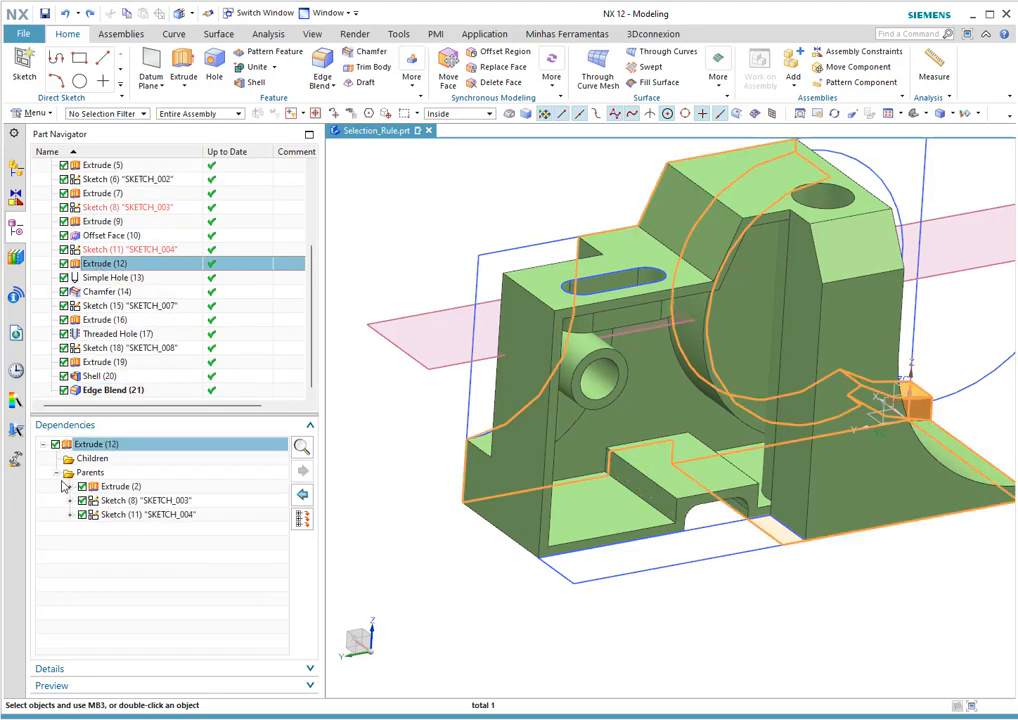
left_click(116, 487)
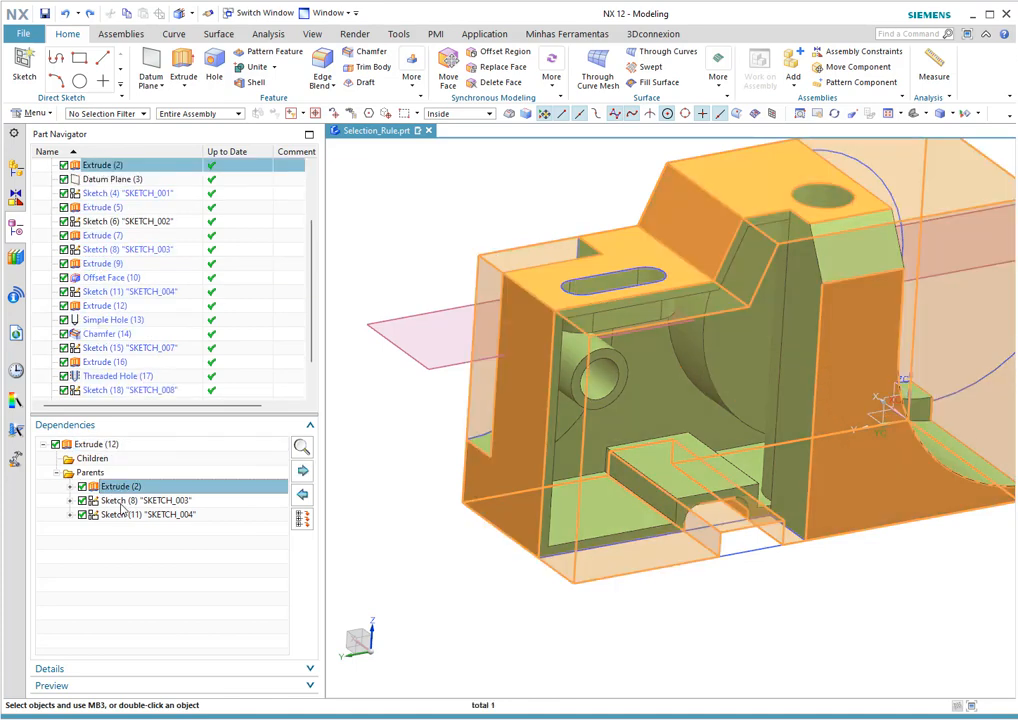
left_click(120, 503)
left_click(120, 516)
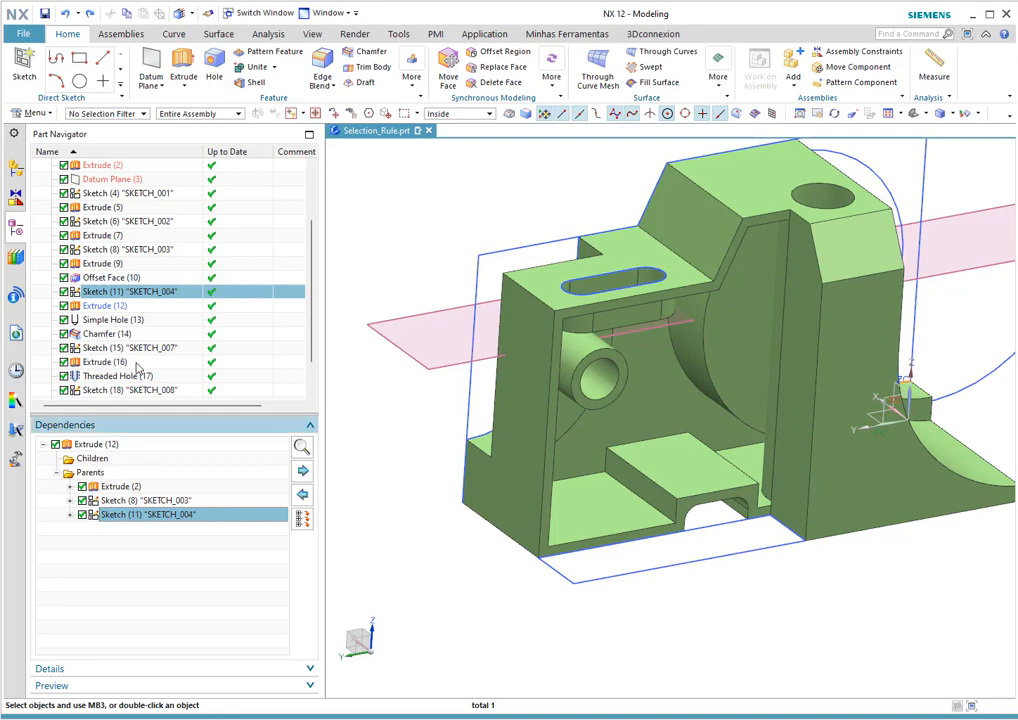
left_click(104, 305)
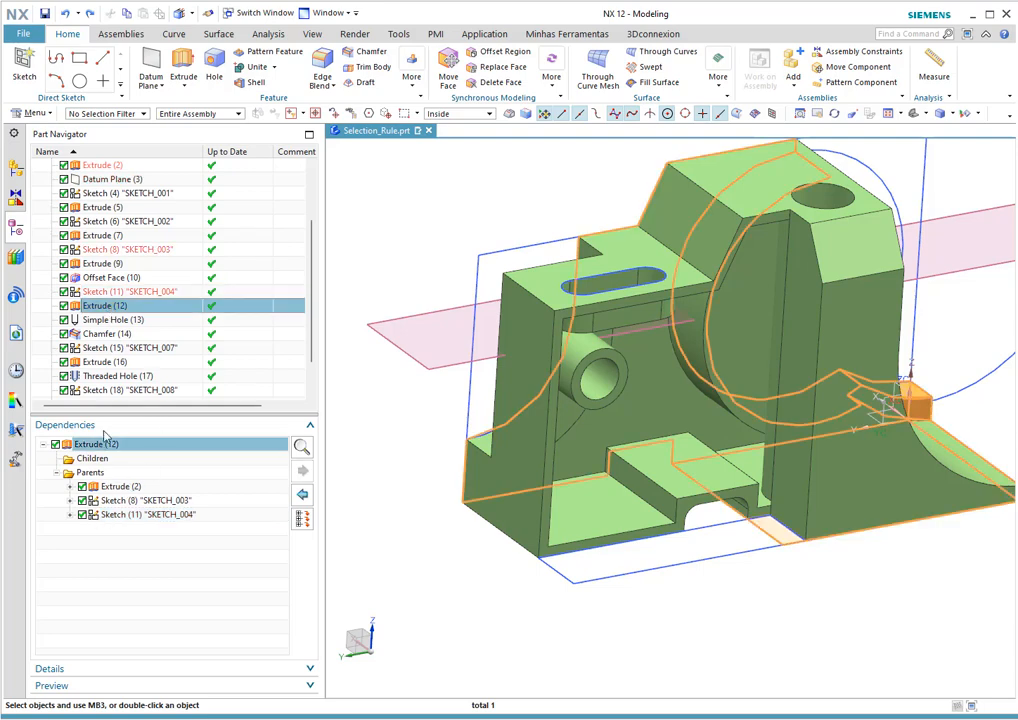
scroll(120, 264, "down", 1)
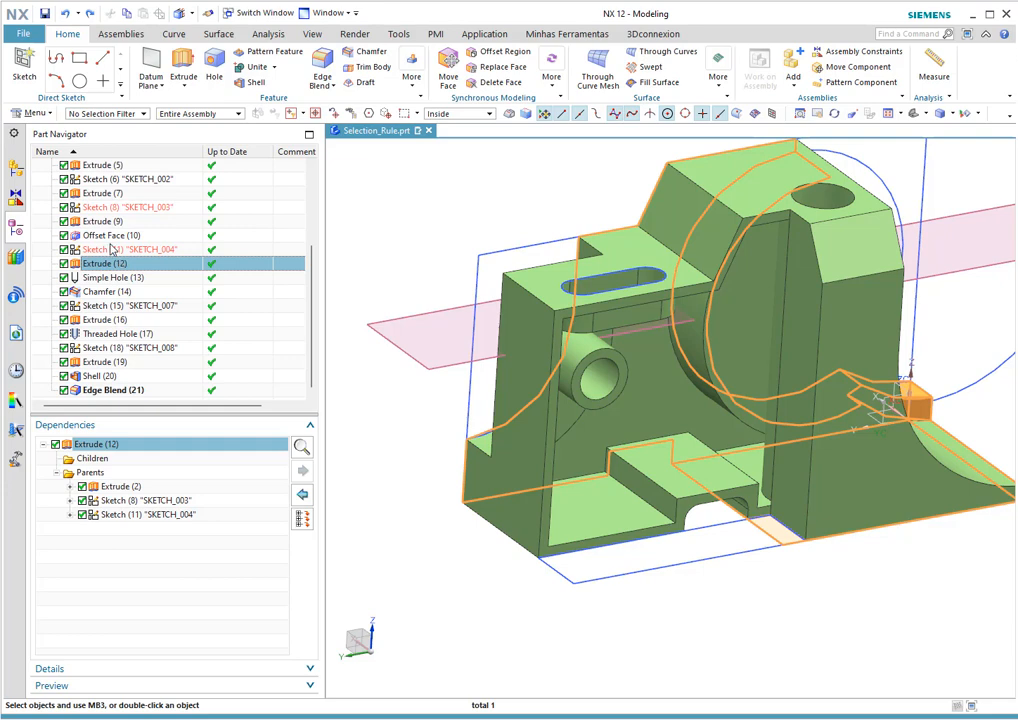
left_click(101, 430)
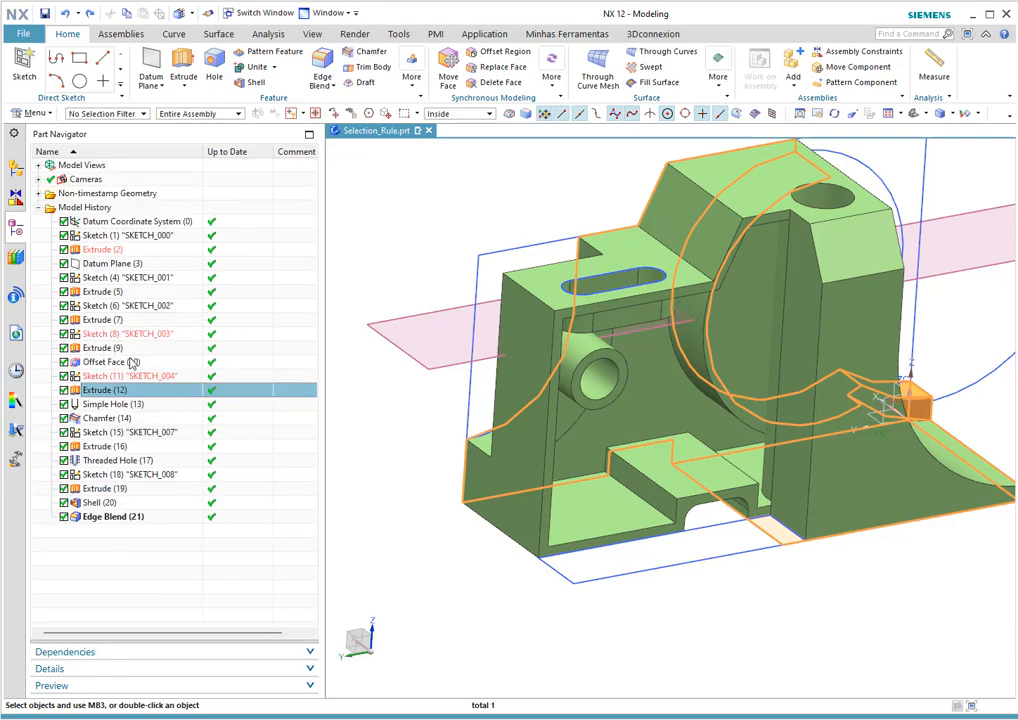
Check the highlighted parents and children of Simple Hole (13), Extrude (16), Shell (20), Extrude (9) and Offset Face (10)
left_click(98, 407)
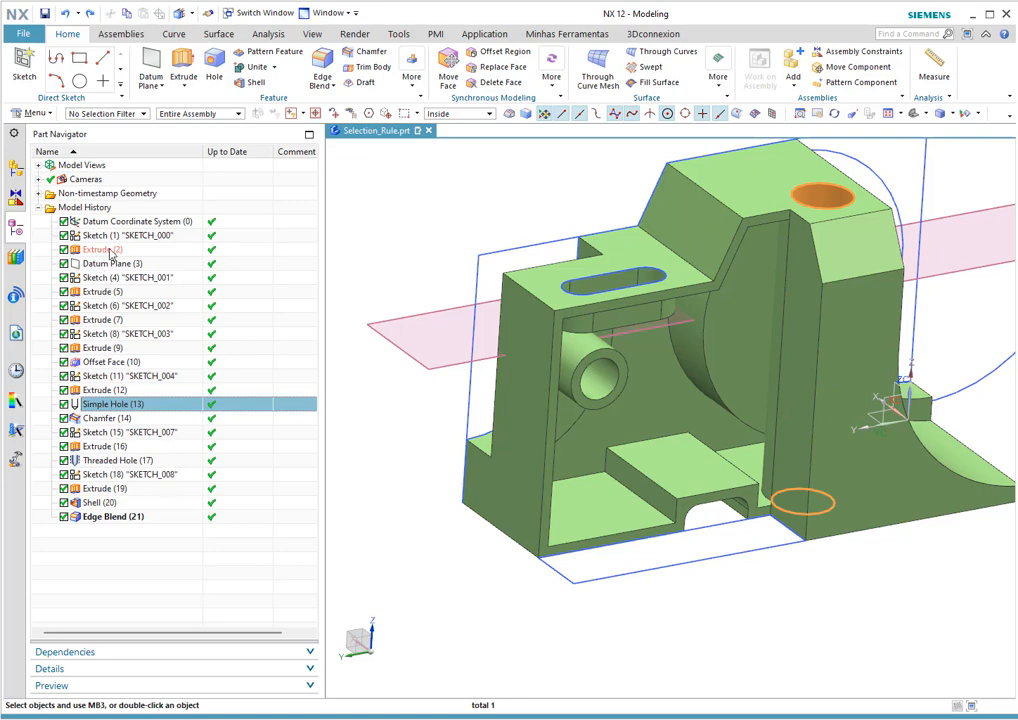
left_click(100, 446)
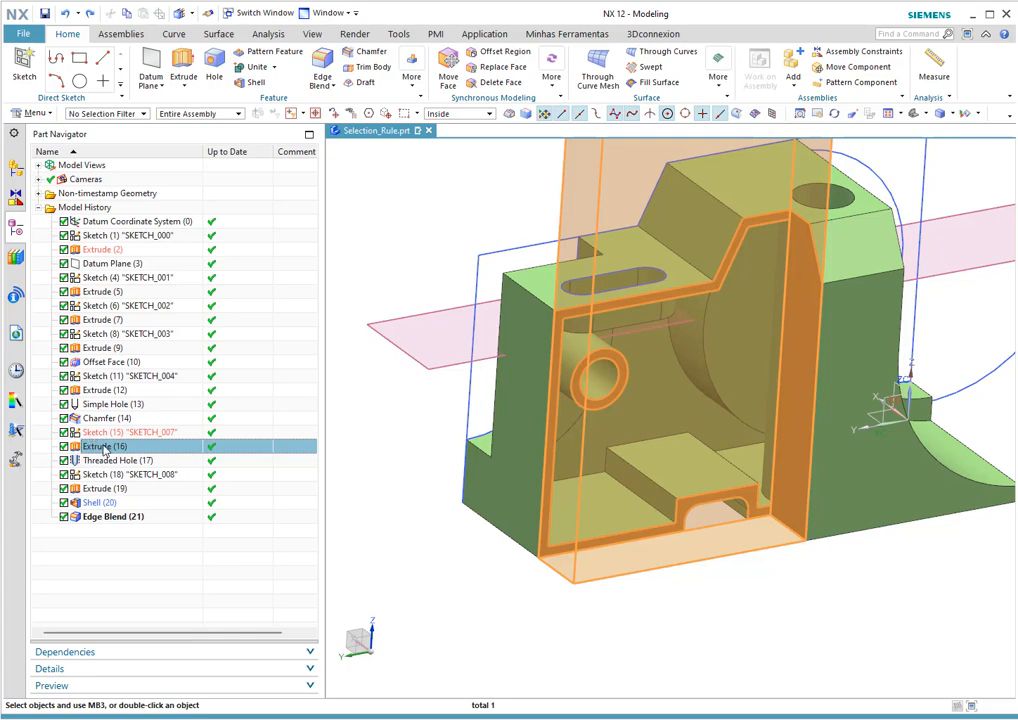
left_click(148, 504)
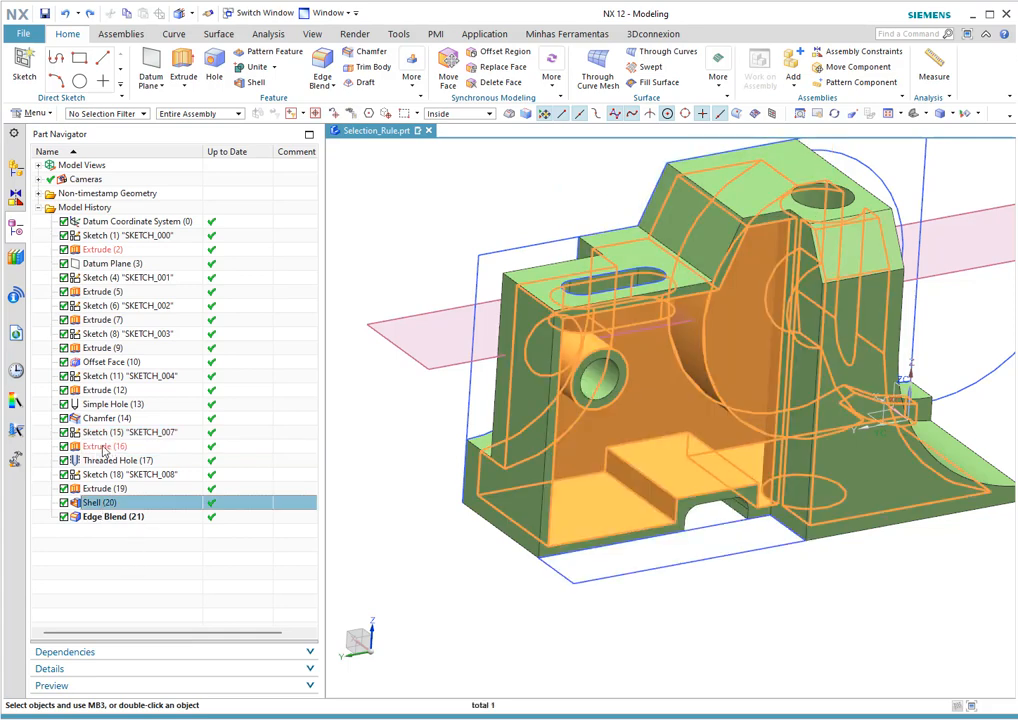
key("Escape")
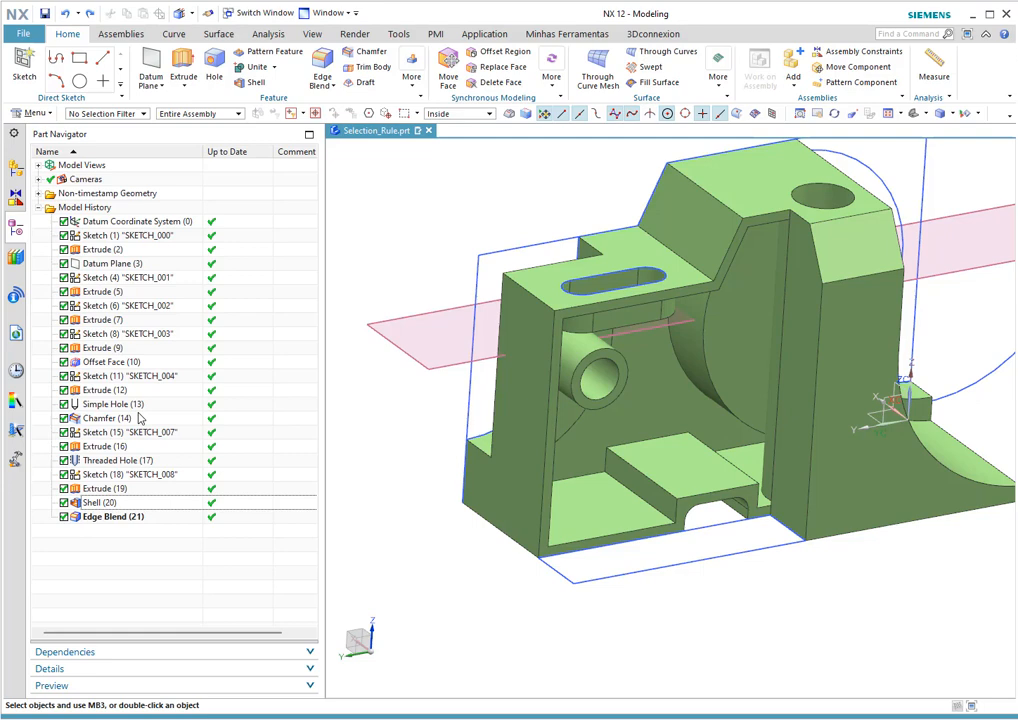
left_click(100, 348)
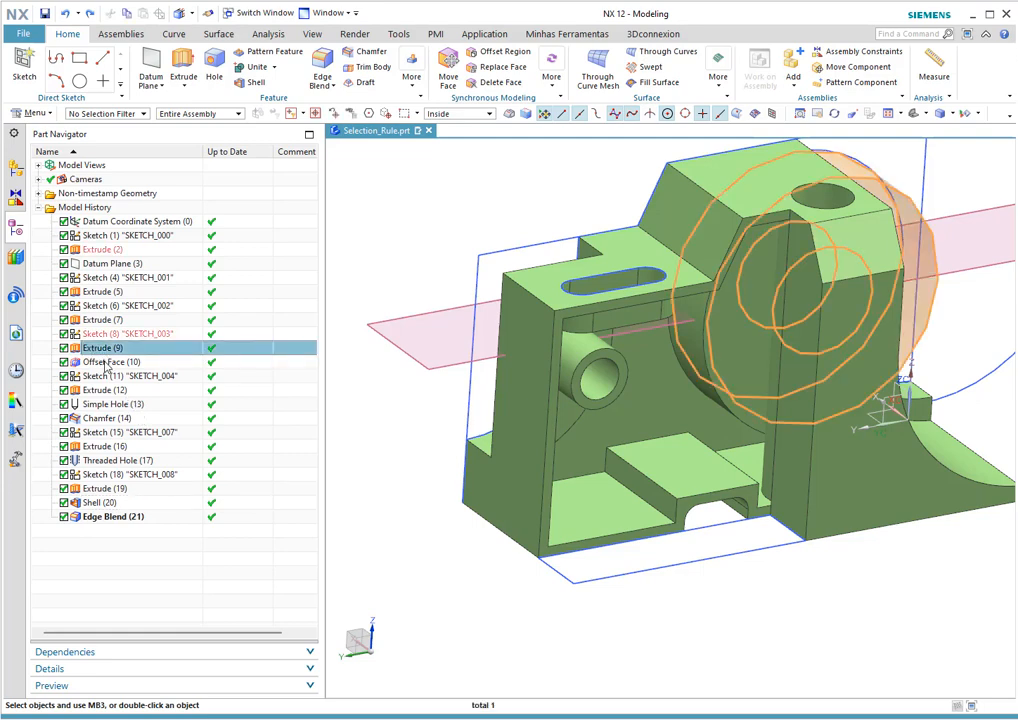
left_click(105, 362)
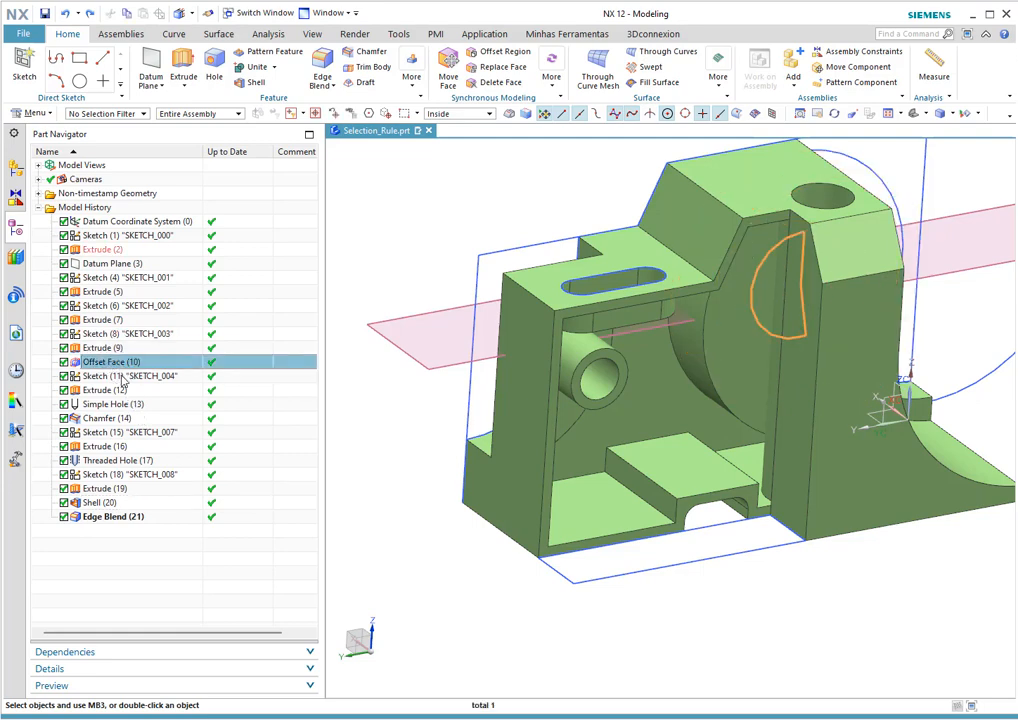